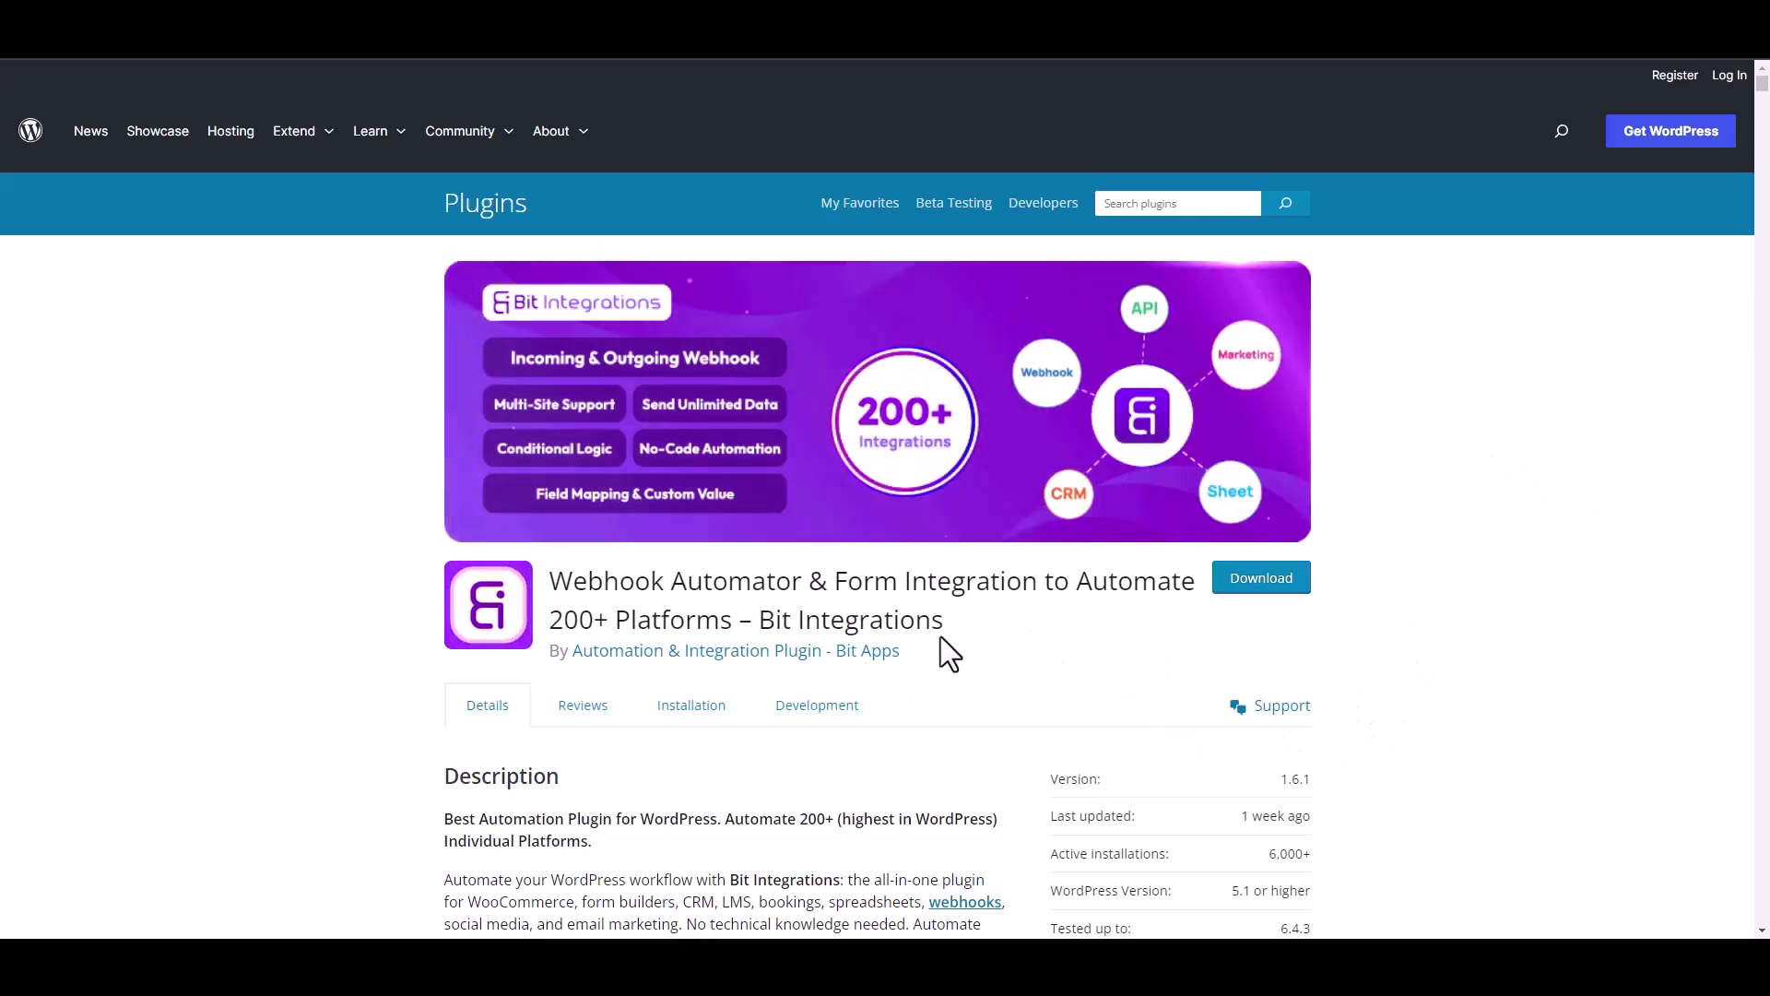
# - Create a new integration with WPForms as trigger and Simple Contact Form as the form
pyautogui.moveTo(762, 619); pyautogui.dragTo(954, 623)
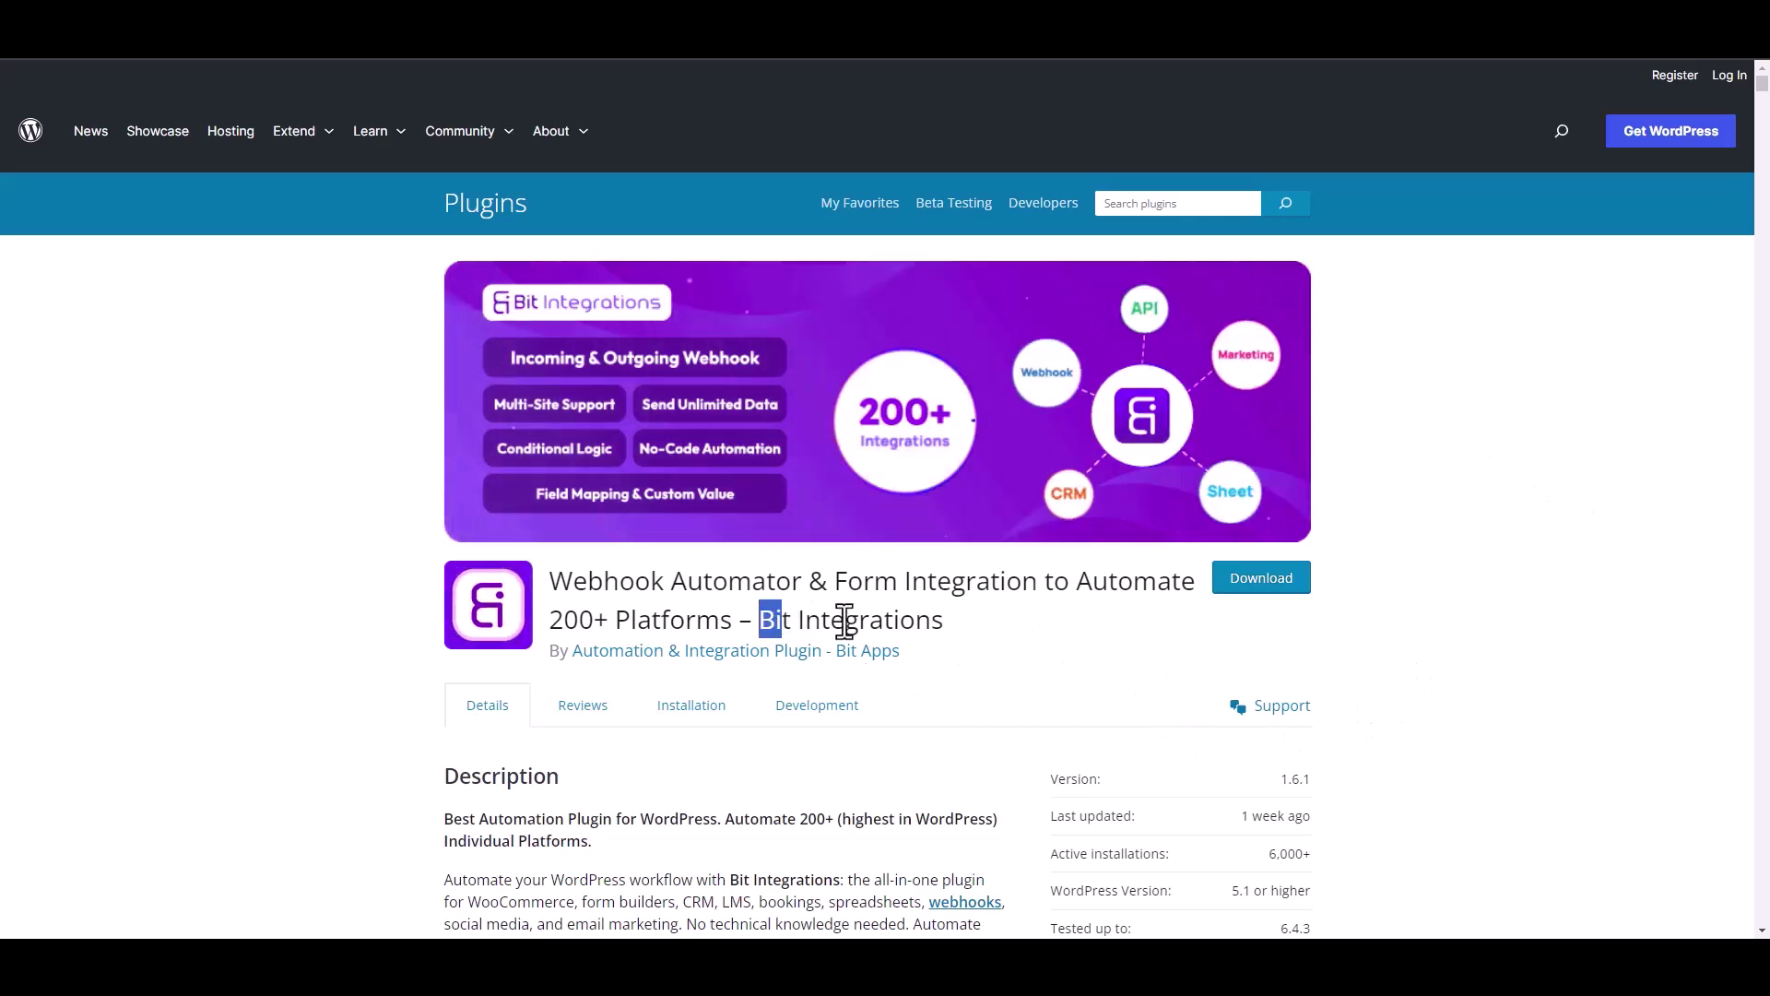
pyautogui.click(978, 645)
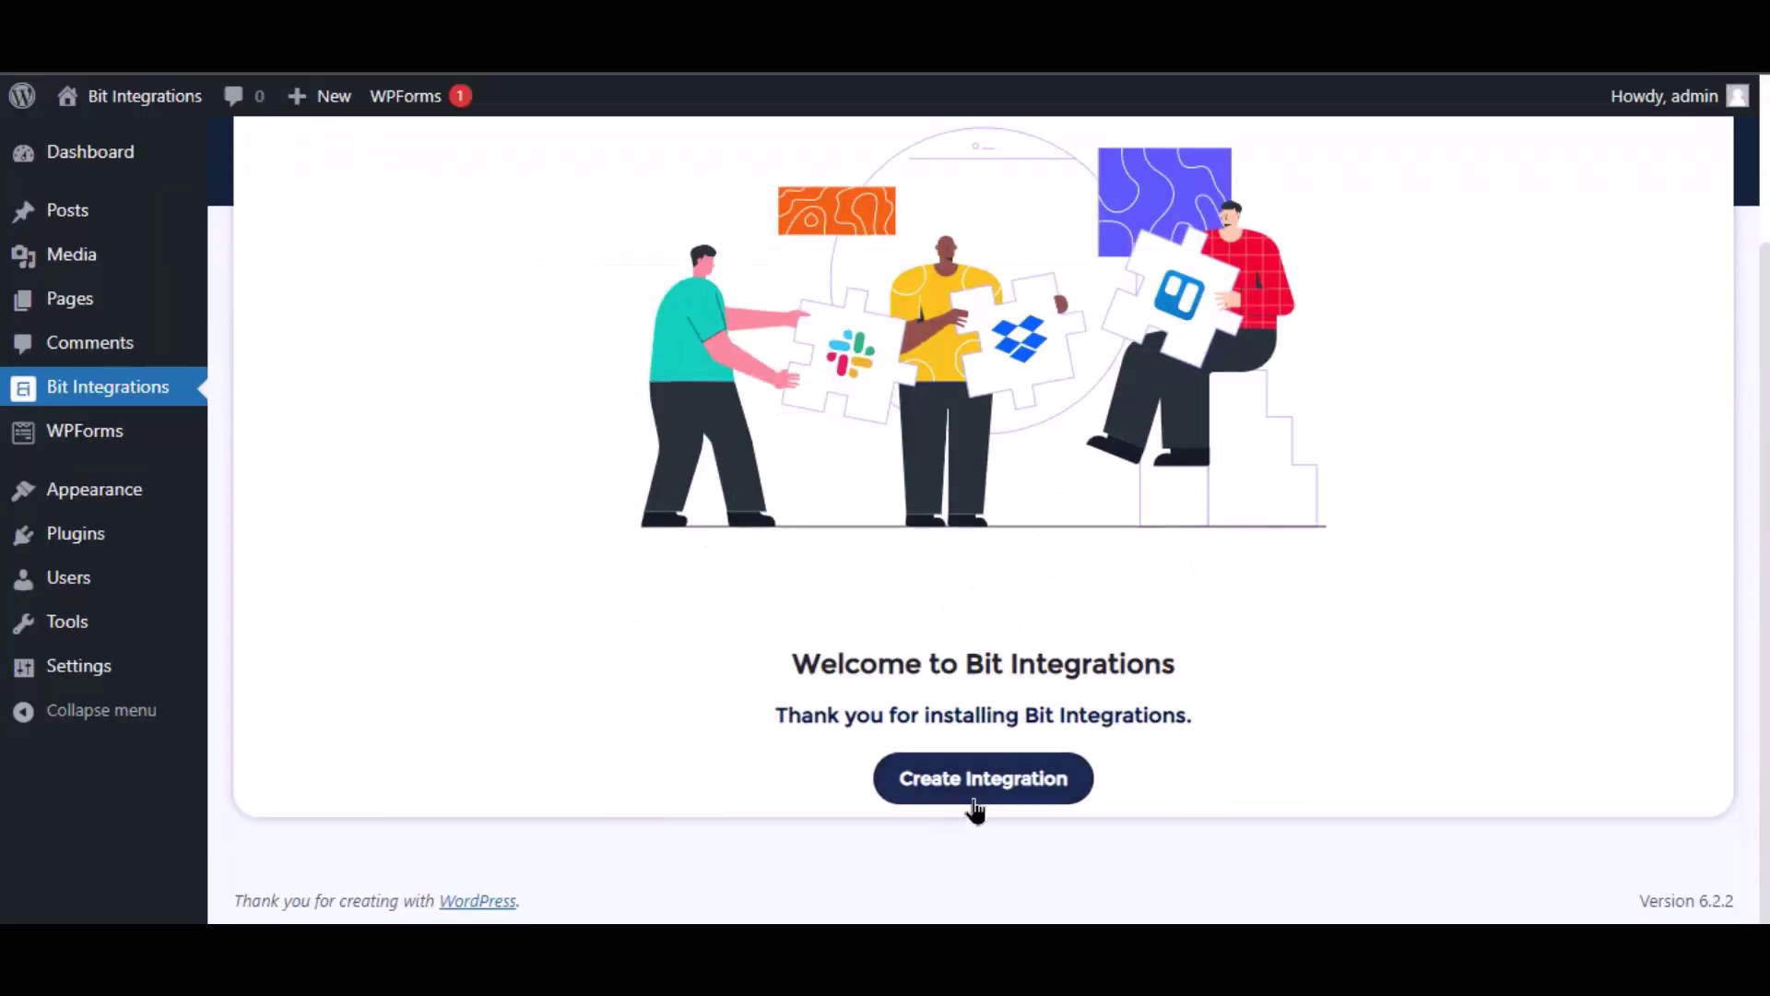
pyautogui.click(975, 789)
pyautogui.write('wp')
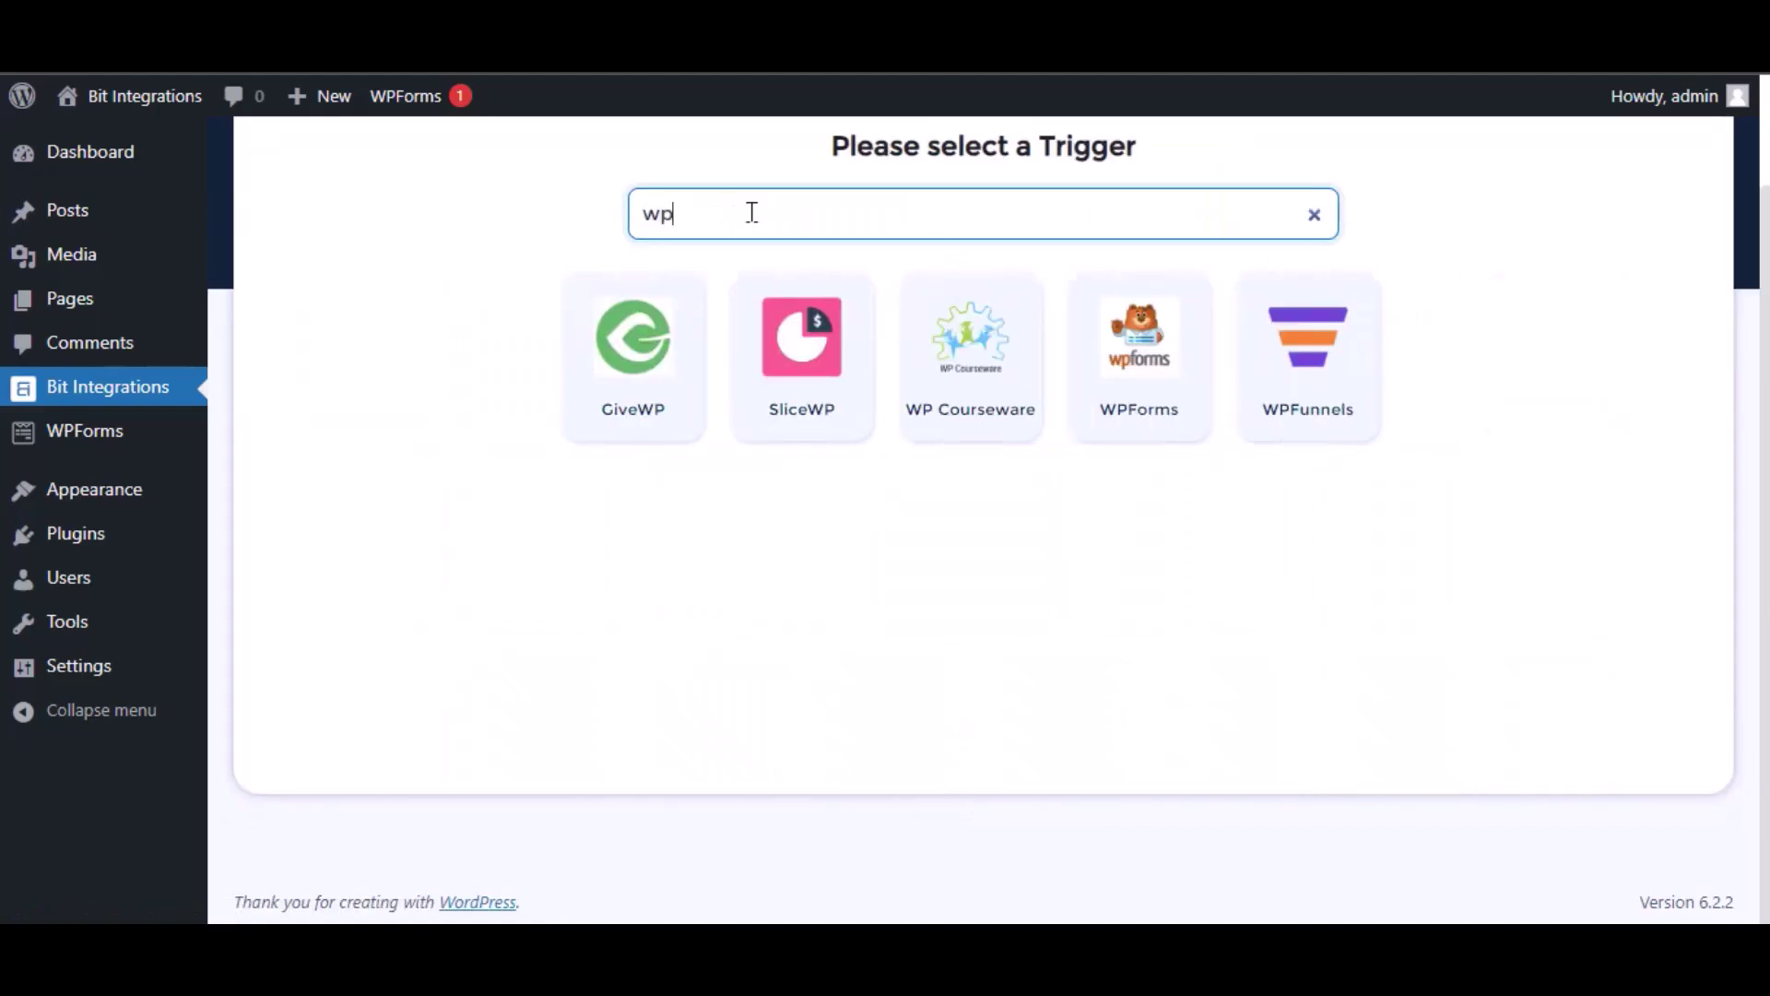
pyautogui.click(1137, 360)
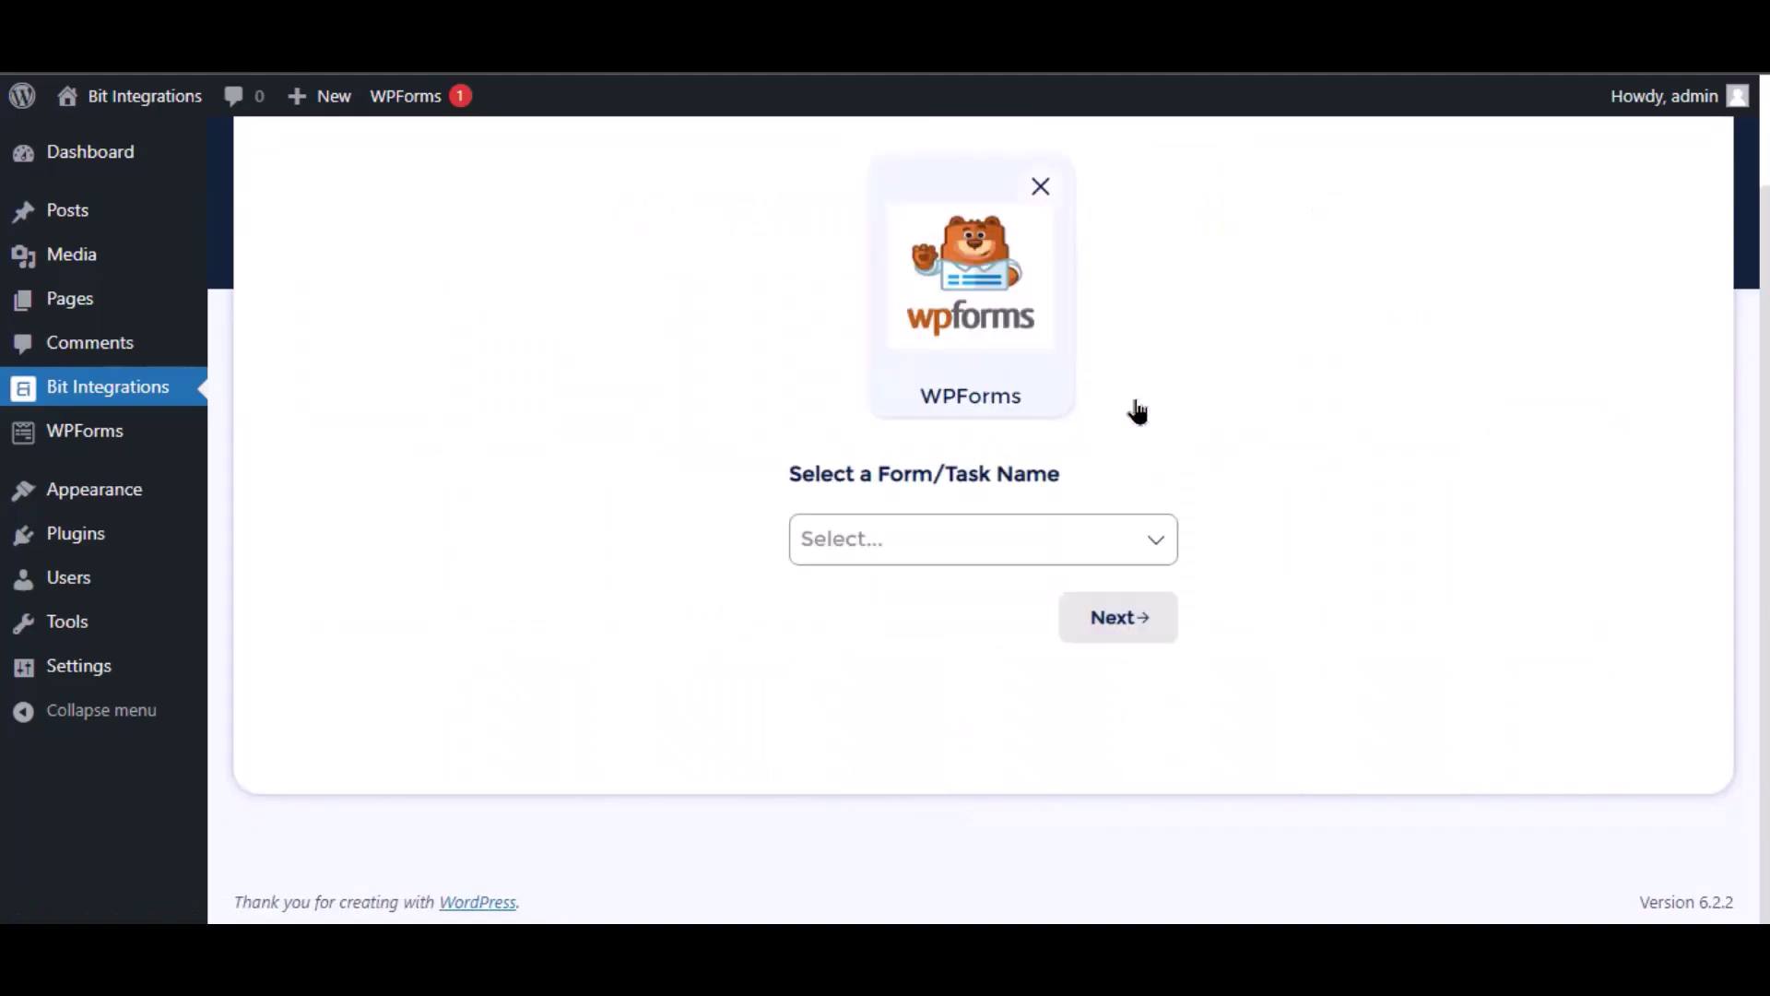
pyautogui.click(950, 538)
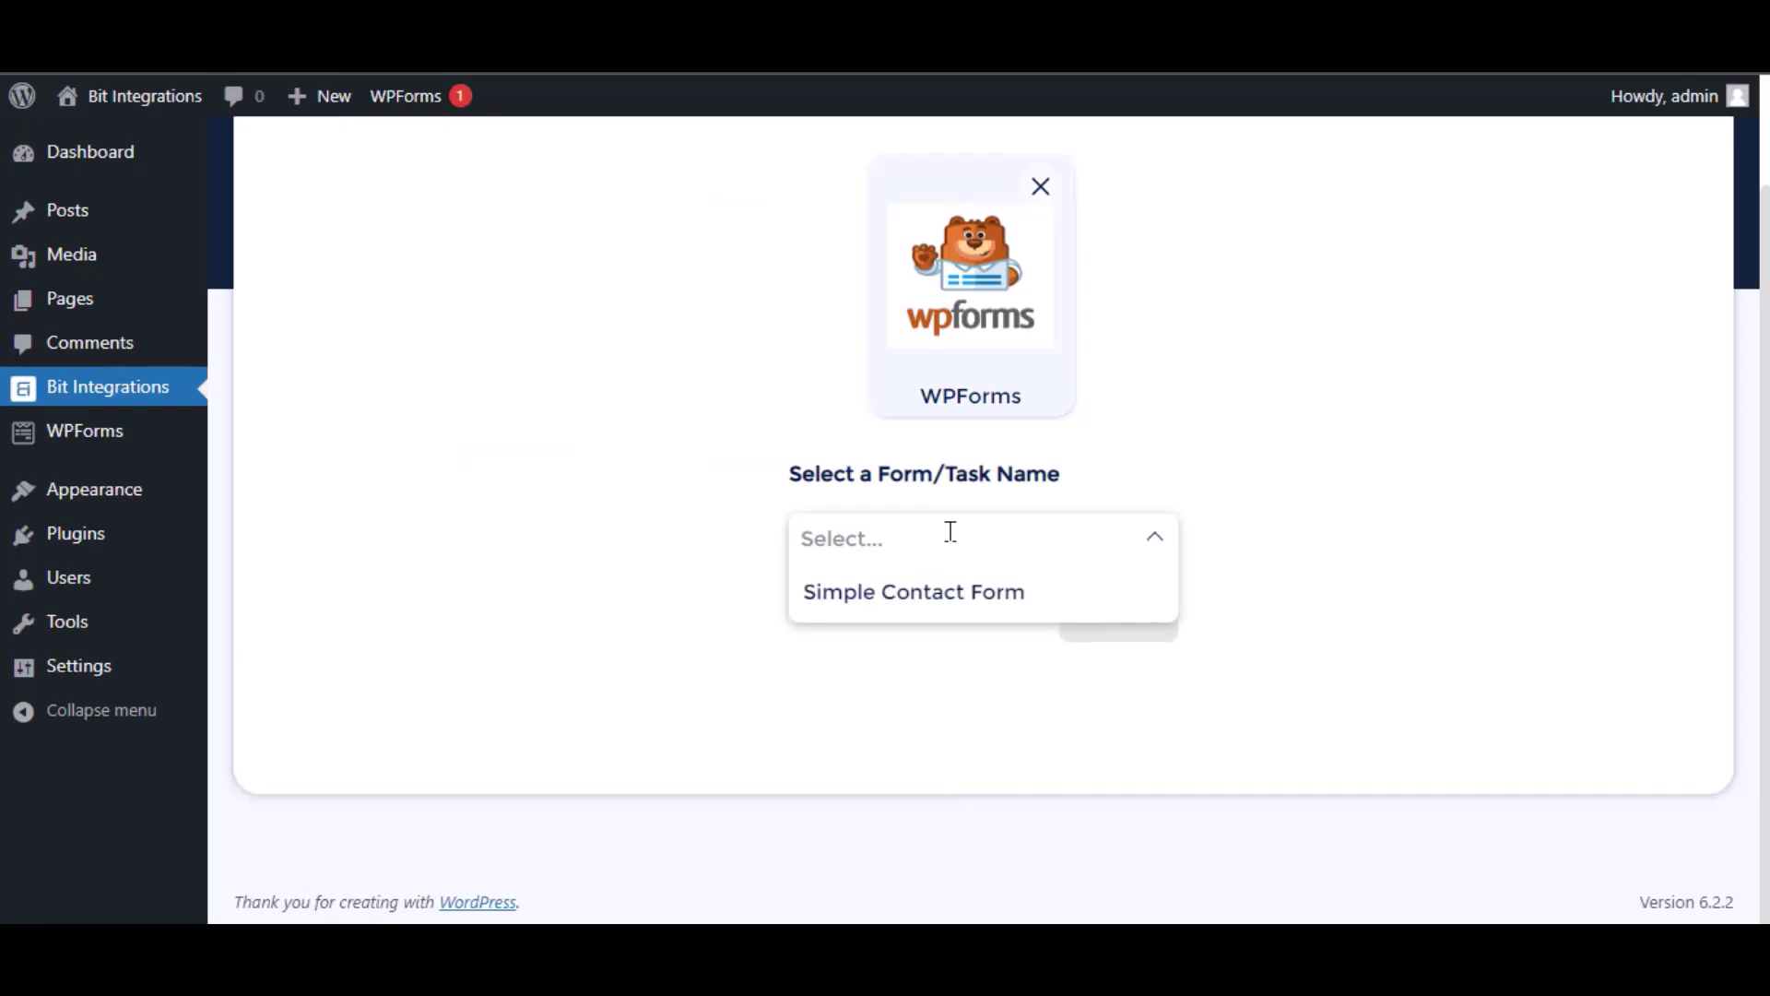
pyautogui.click(949, 592)
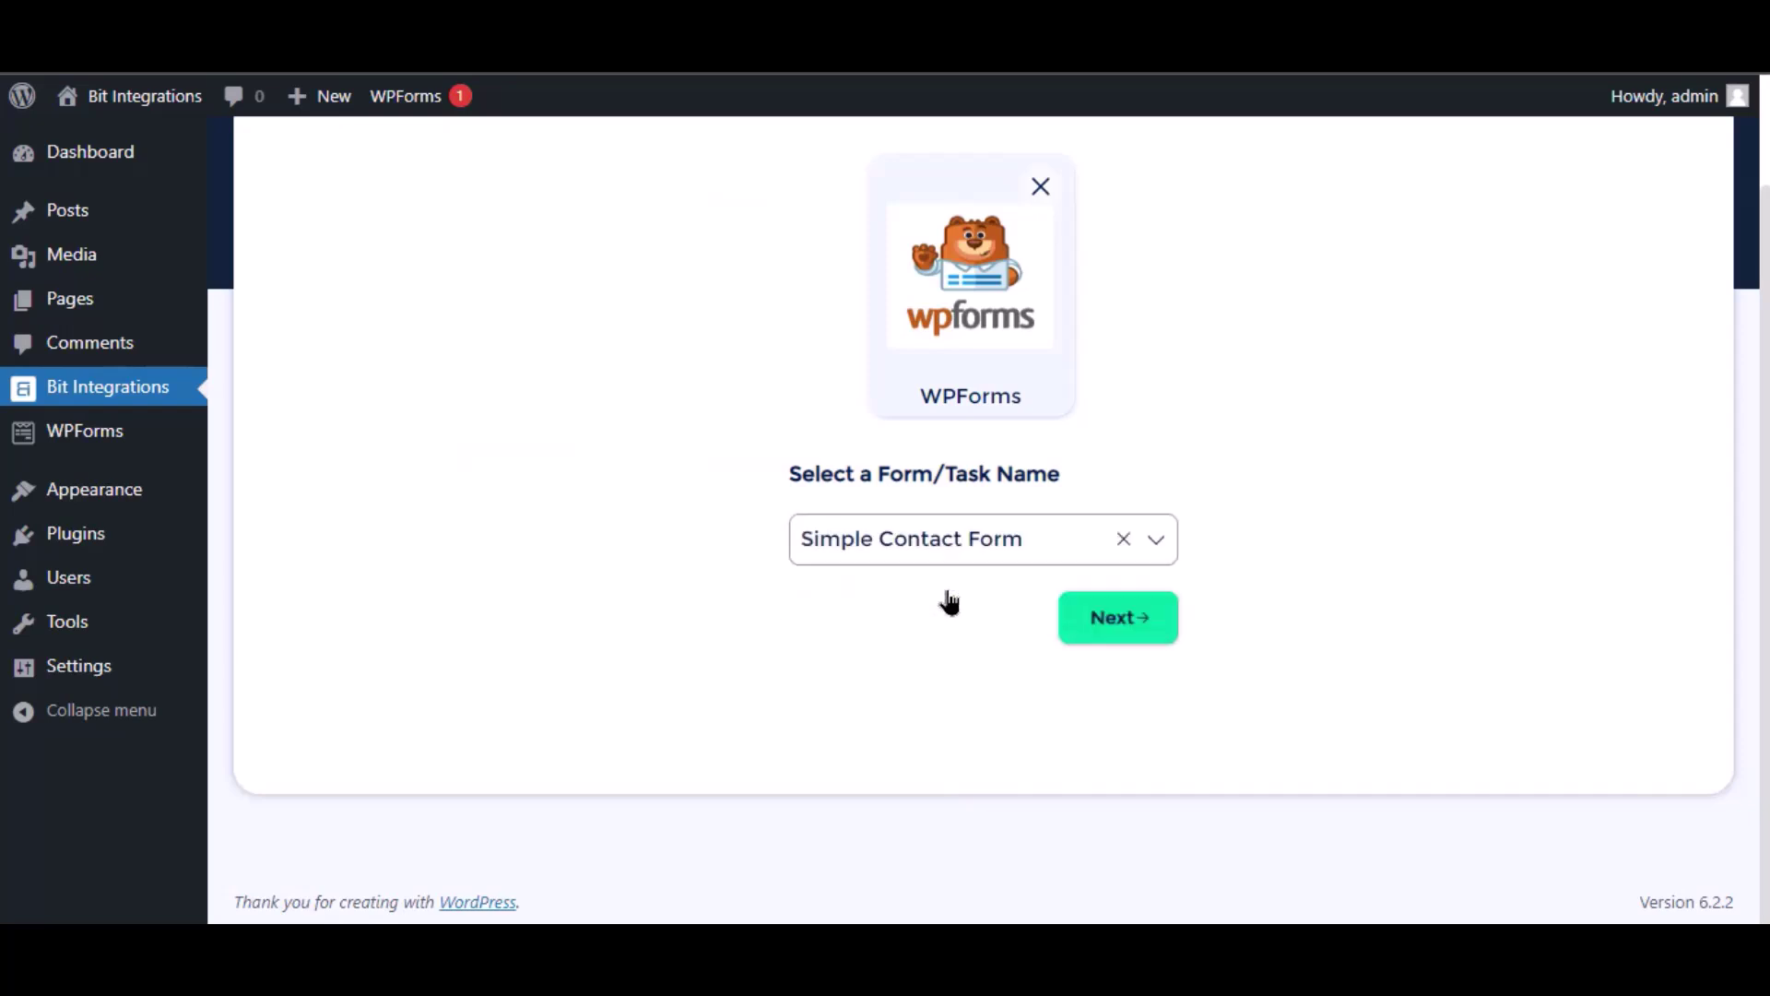
# - Continue to actions and pick the CustomApi tile from a 'cus' search
pyautogui.click(1117, 617)
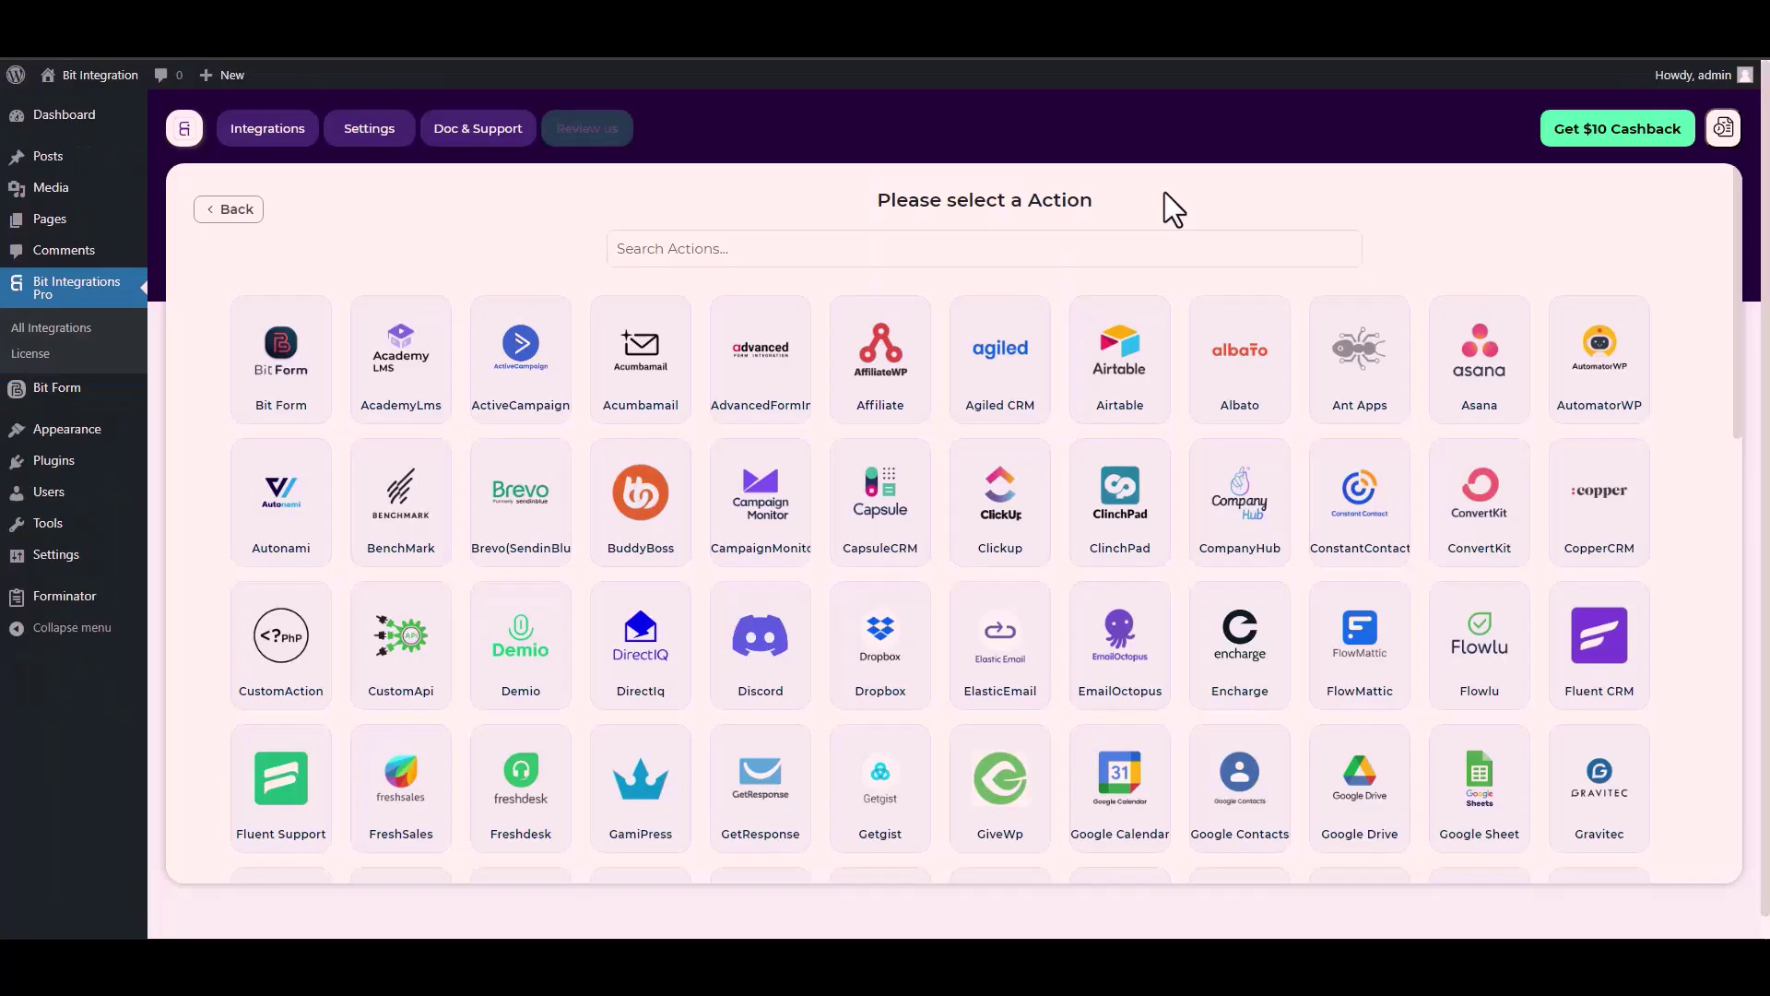
pyautogui.click(1079, 248)
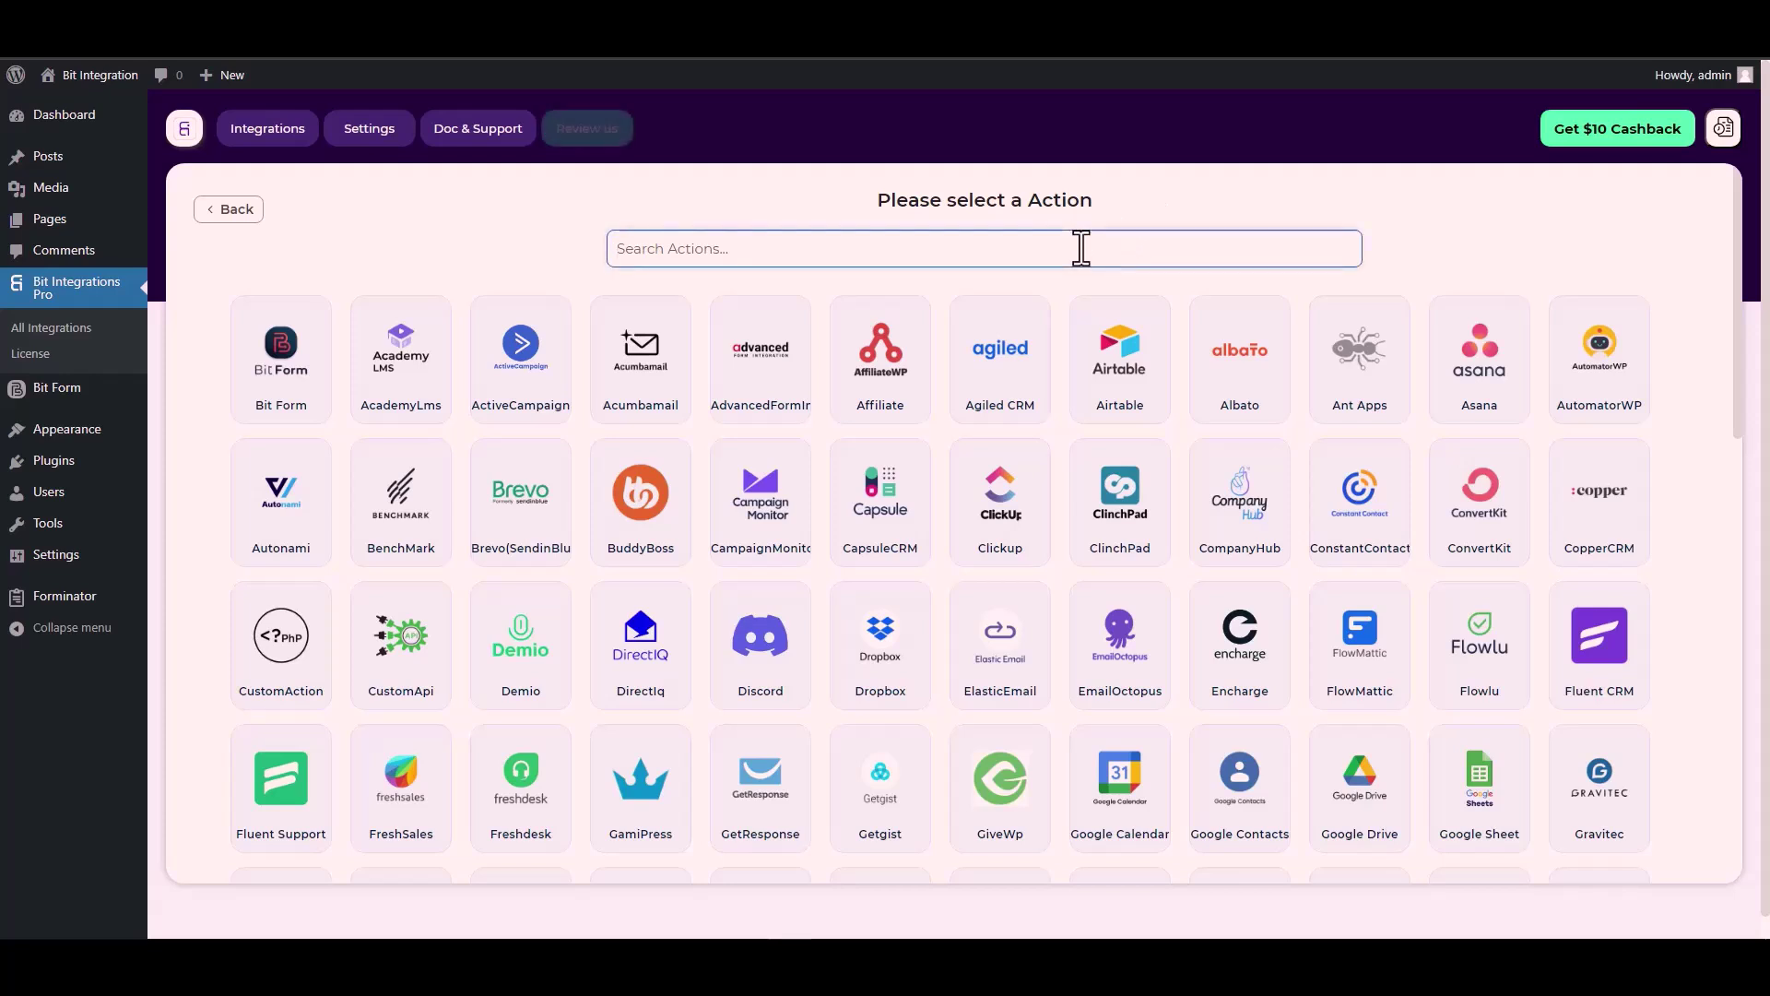
pyautogui.write('cus')
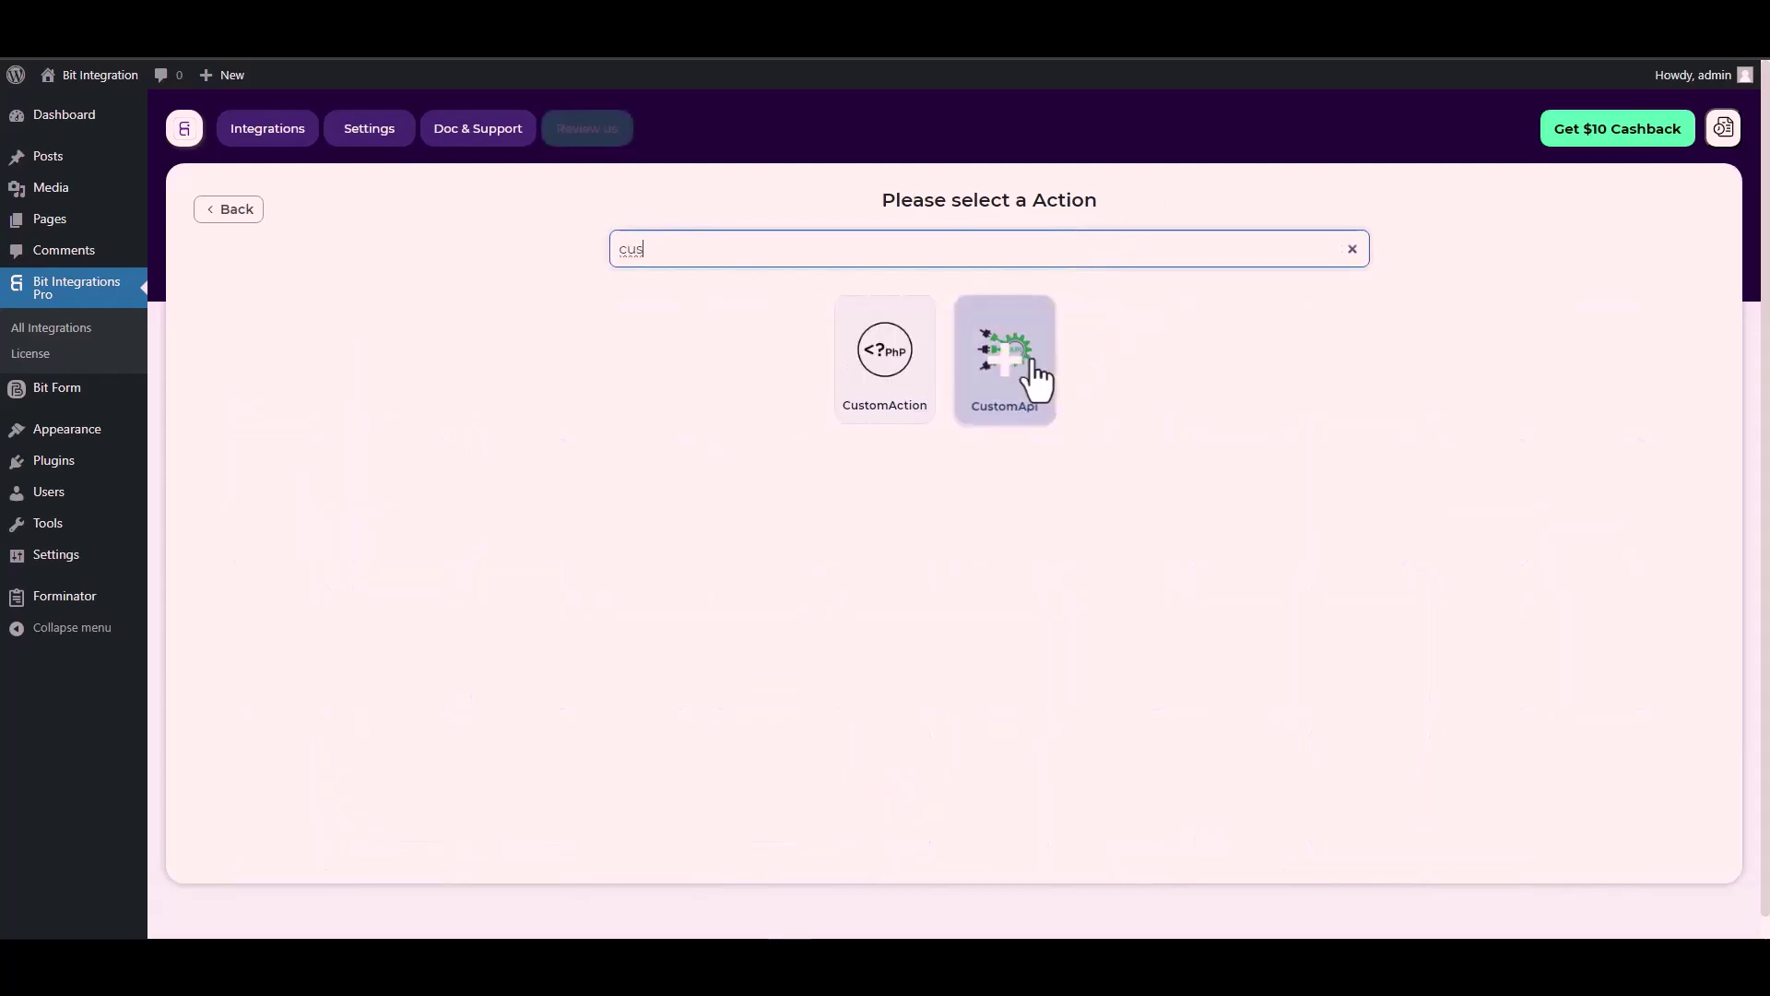
pyautogui.click(1004, 363)
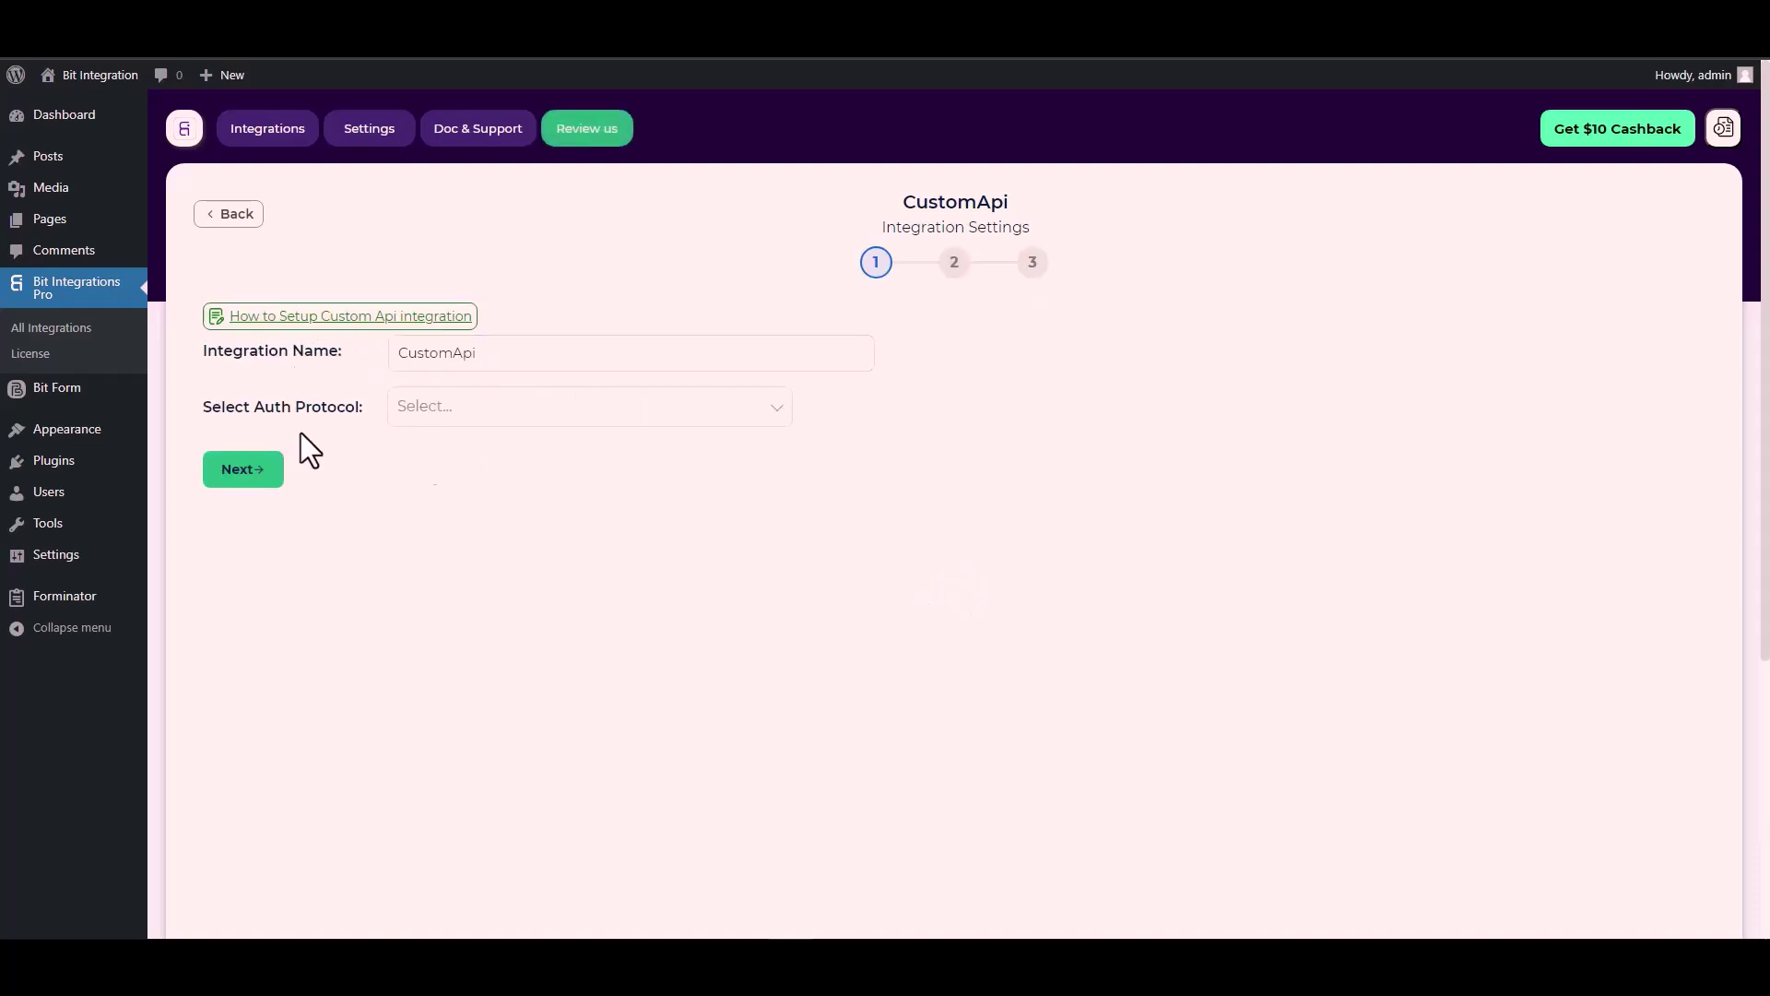
# - Switch the CustomApi auth protocol to API Key and focus the Key field
pyautogui.click(456, 406)
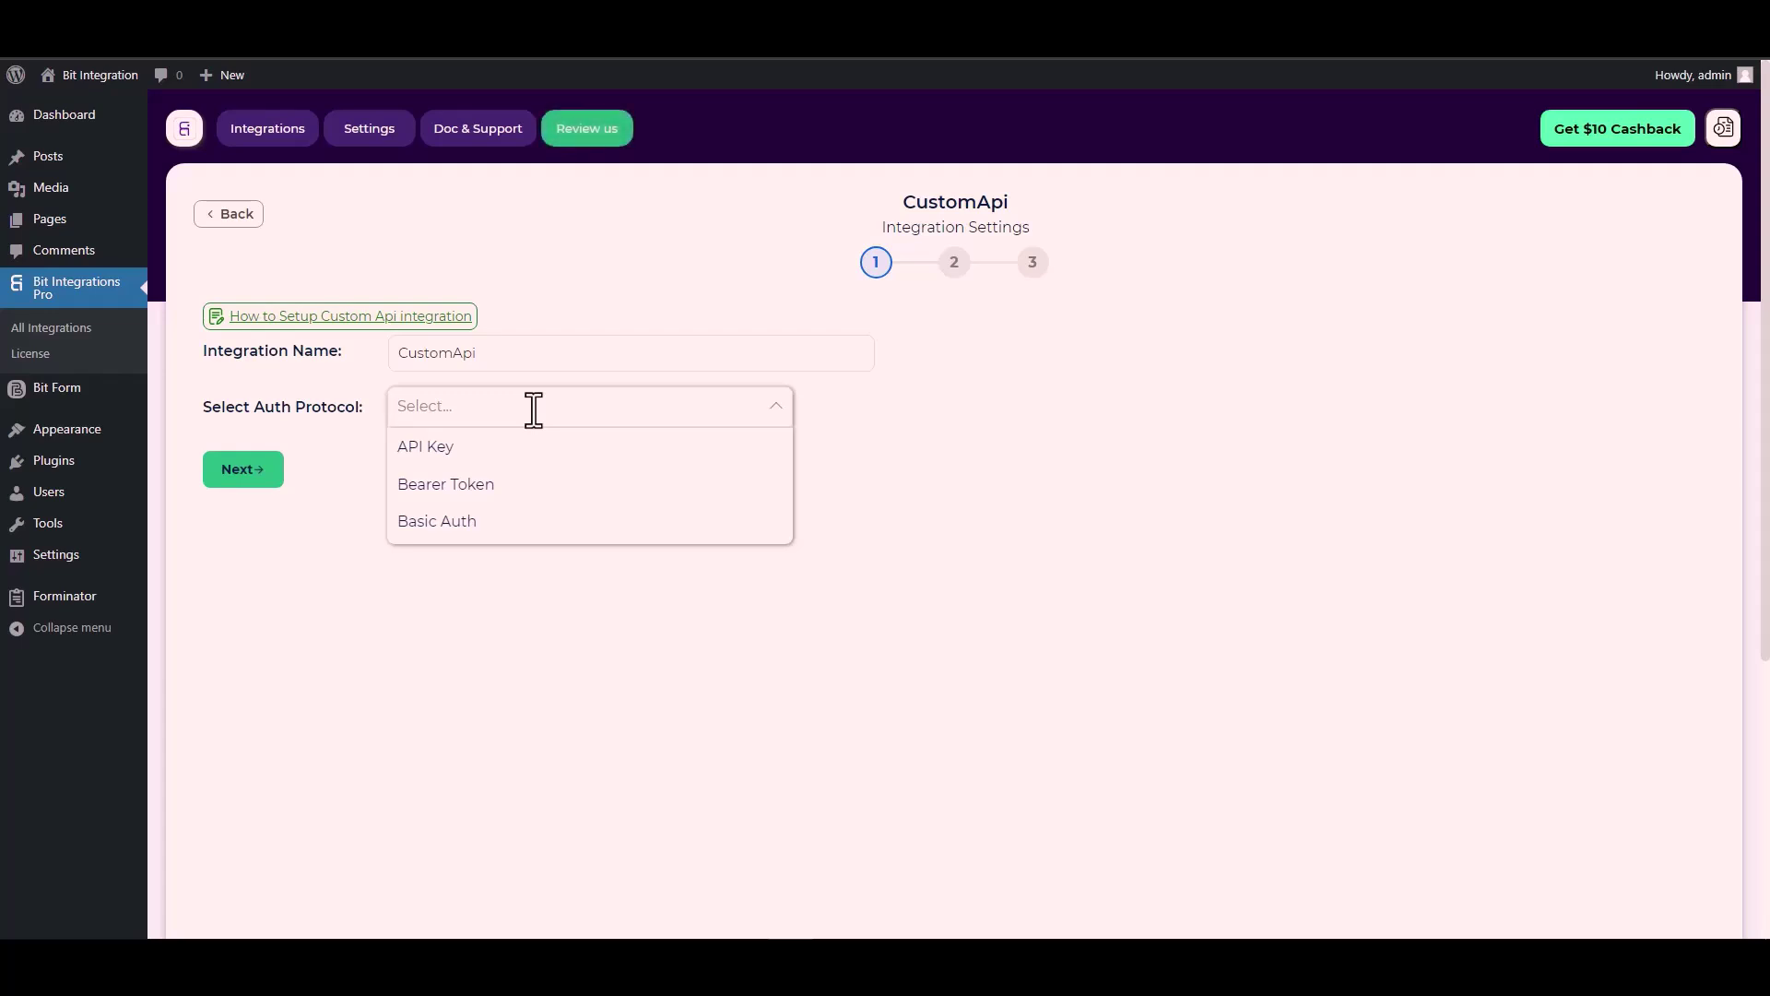
pyautogui.click(456, 446)
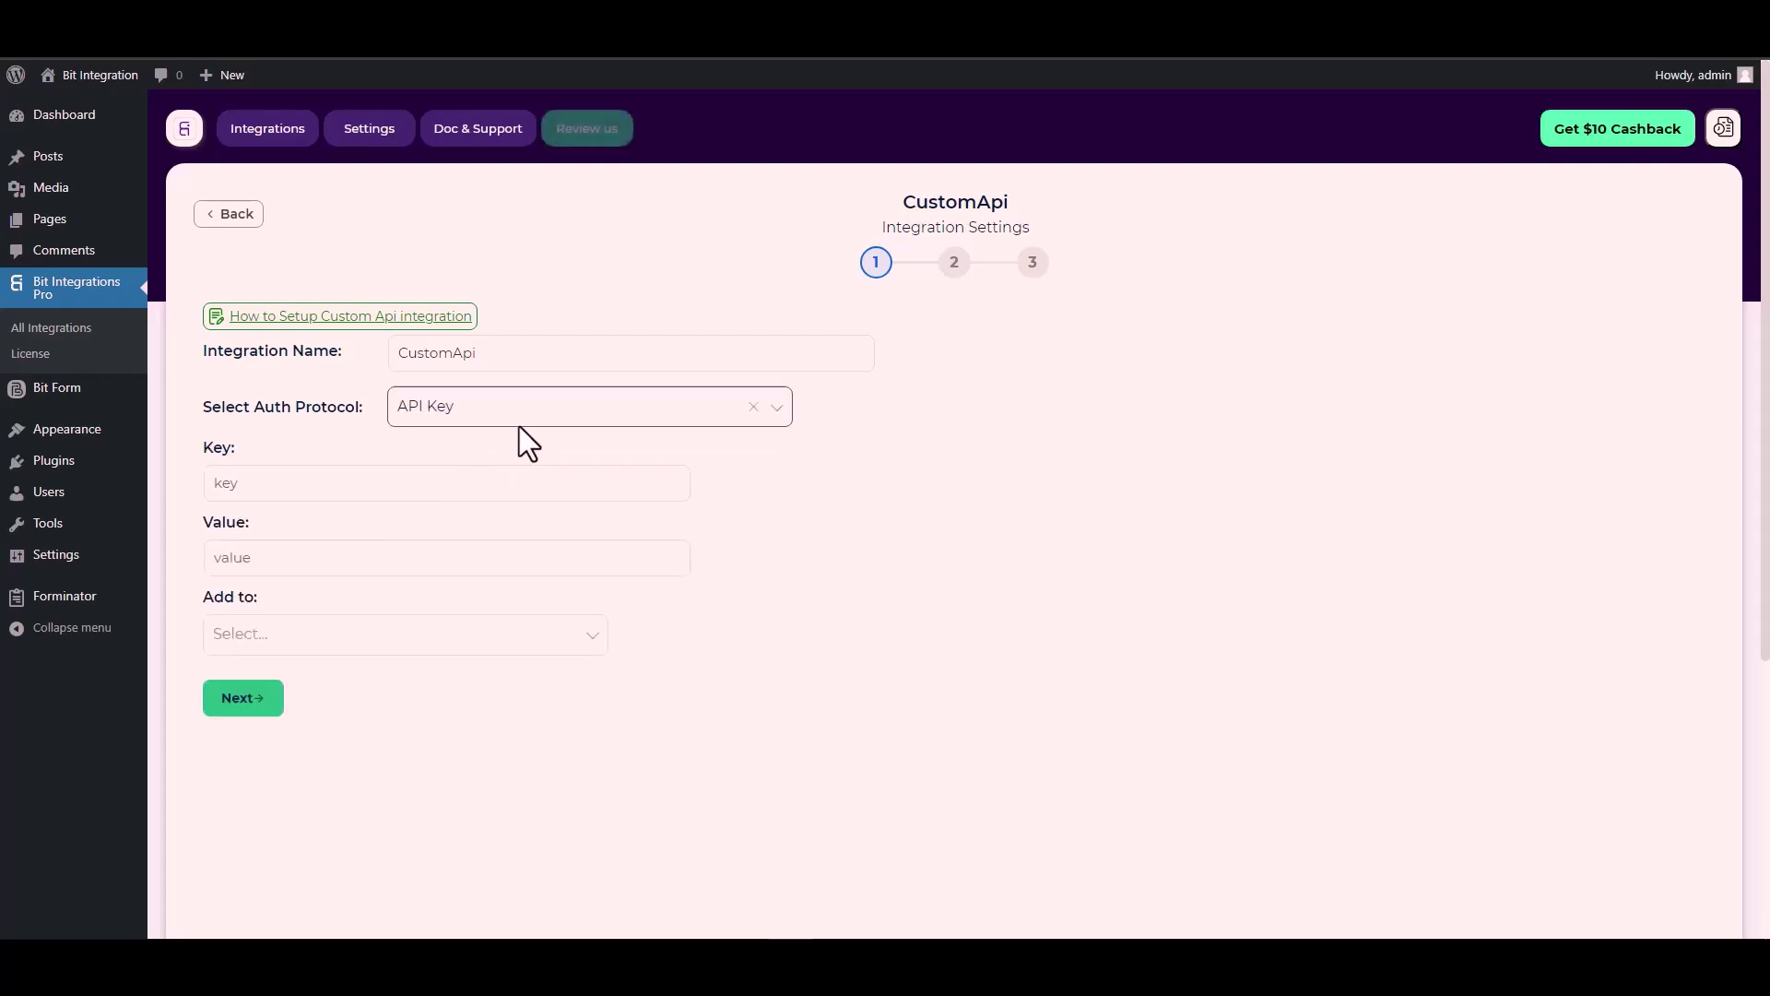
pyautogui.click(339, 484)
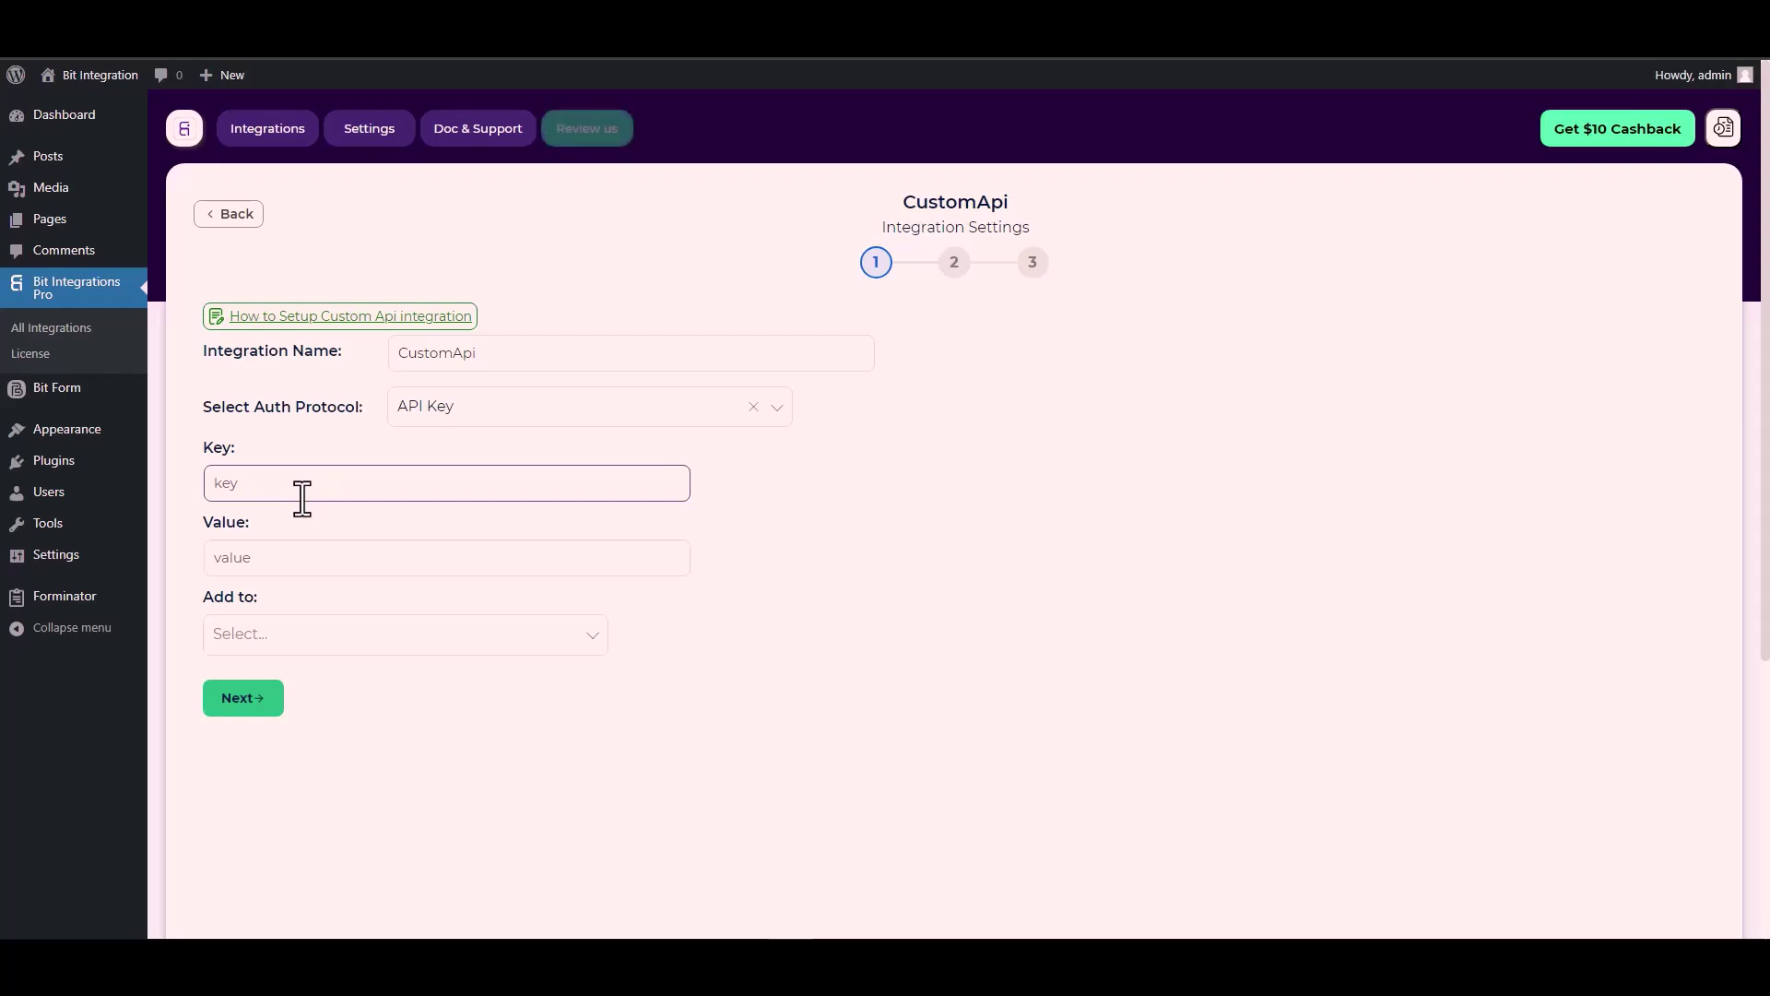
pyautogui.click(237, 454)
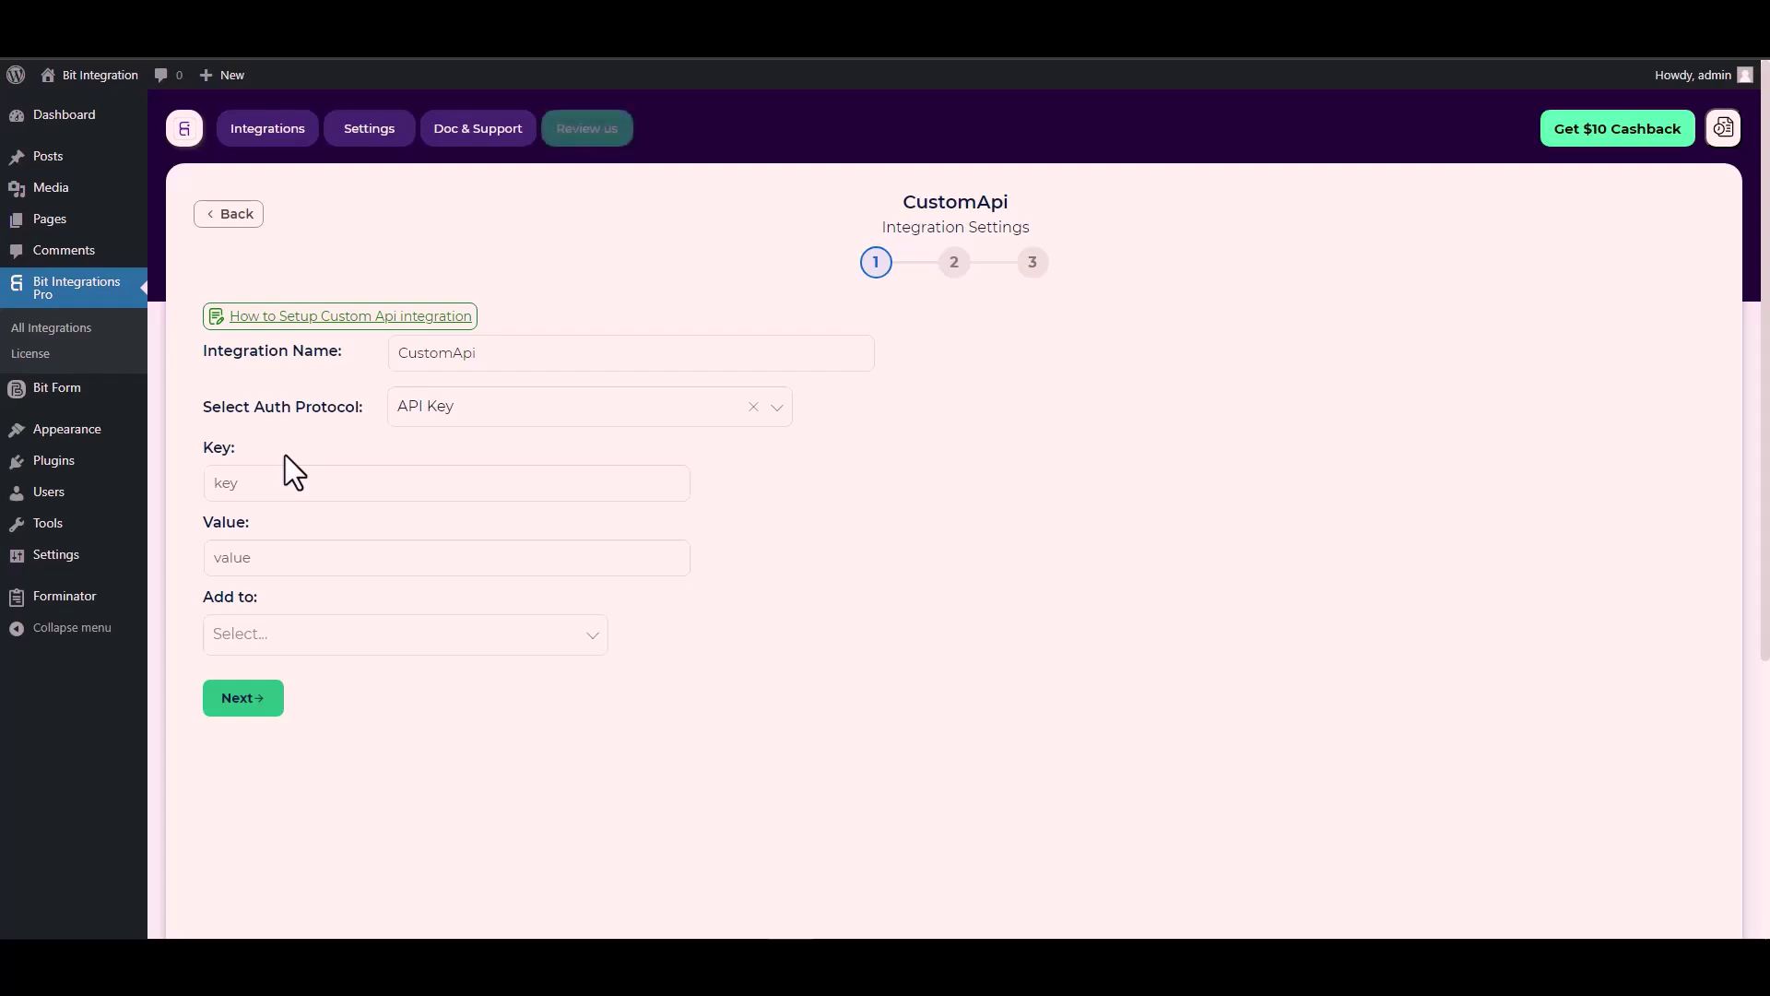
pyautogui.click(246, 483)
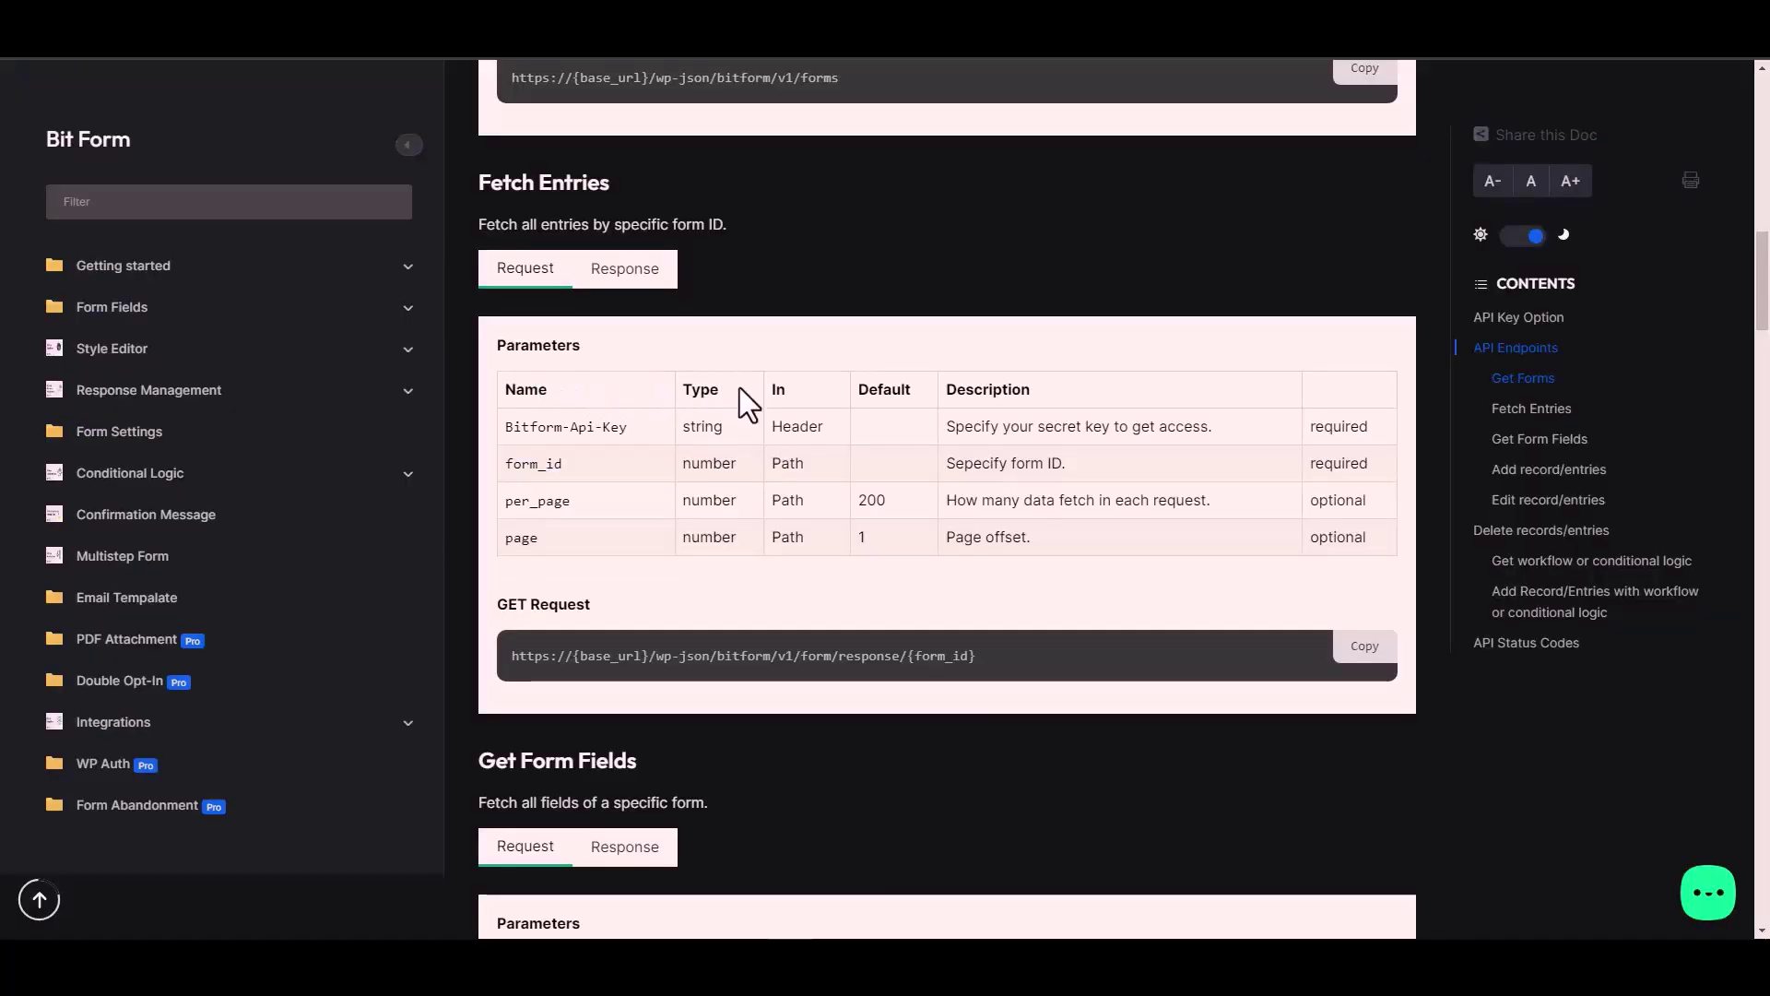
# - Paste 'Bitform-Api-Key' from the Bit Form docs into the CustomApi Key field
pyautogui.doubleClick(598, 426)
pyautogui.hotkey('ctrl', 'c')
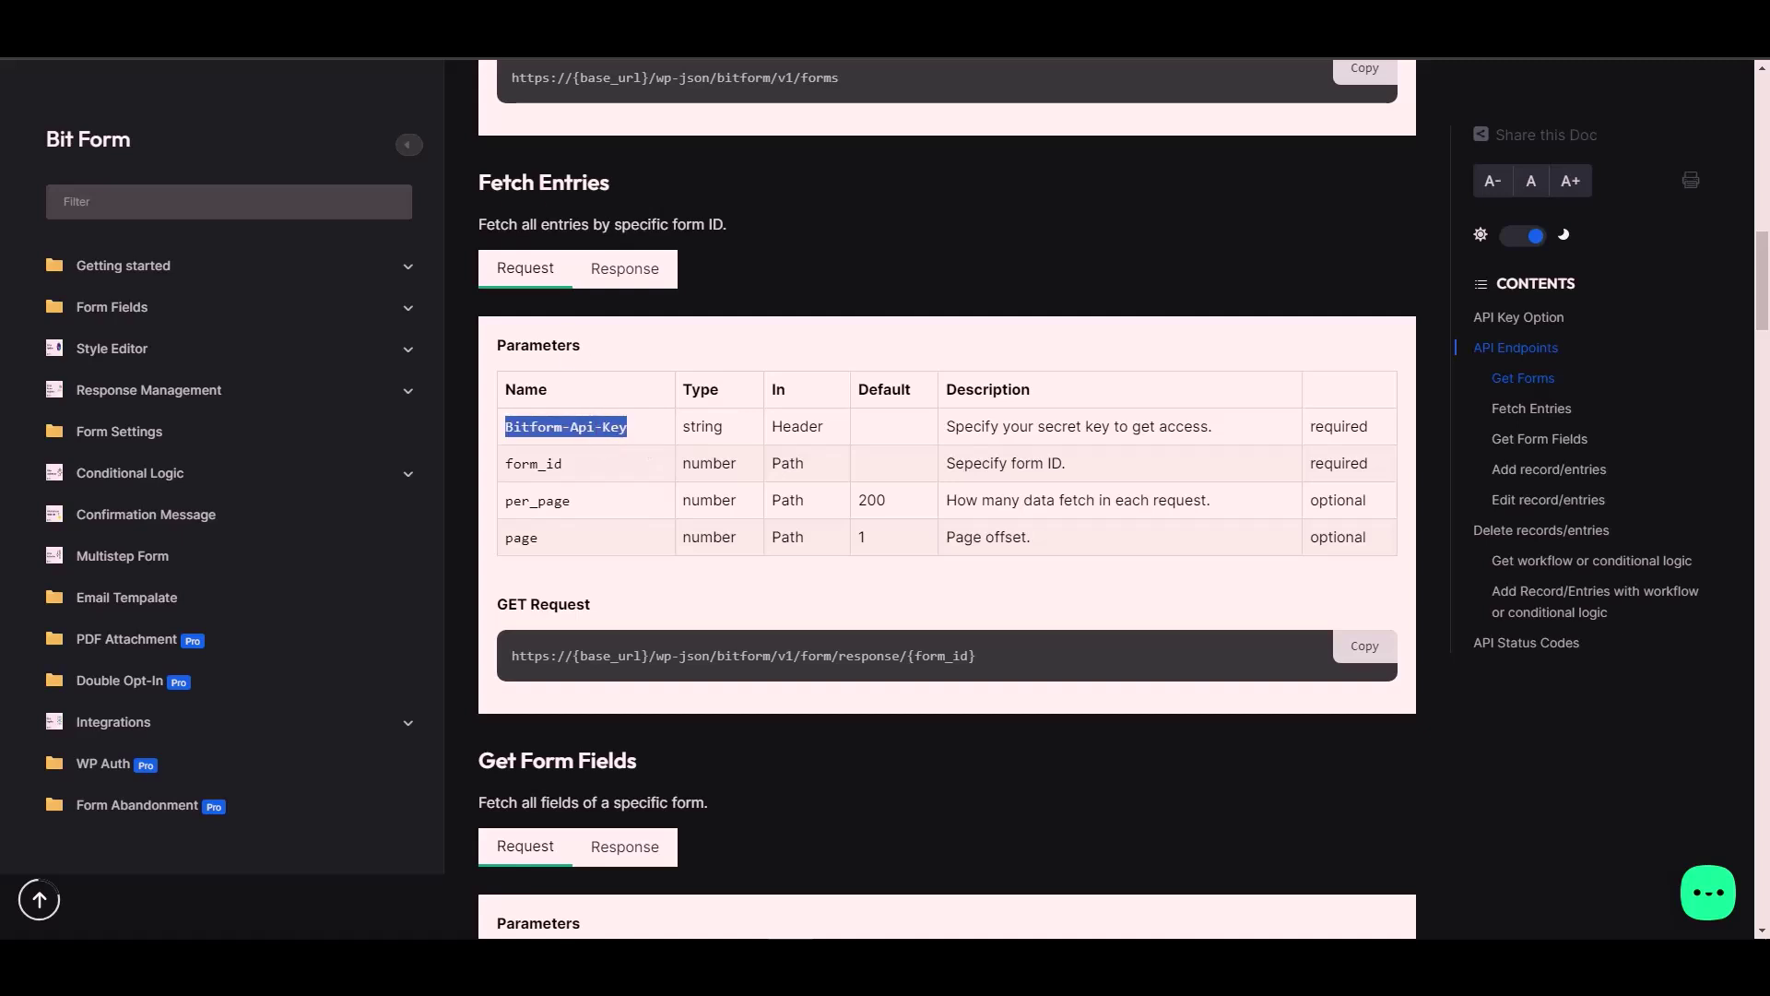
pyautogui.hotkey('ctrl', 'Tab')
pyautogui.click(295, 483)
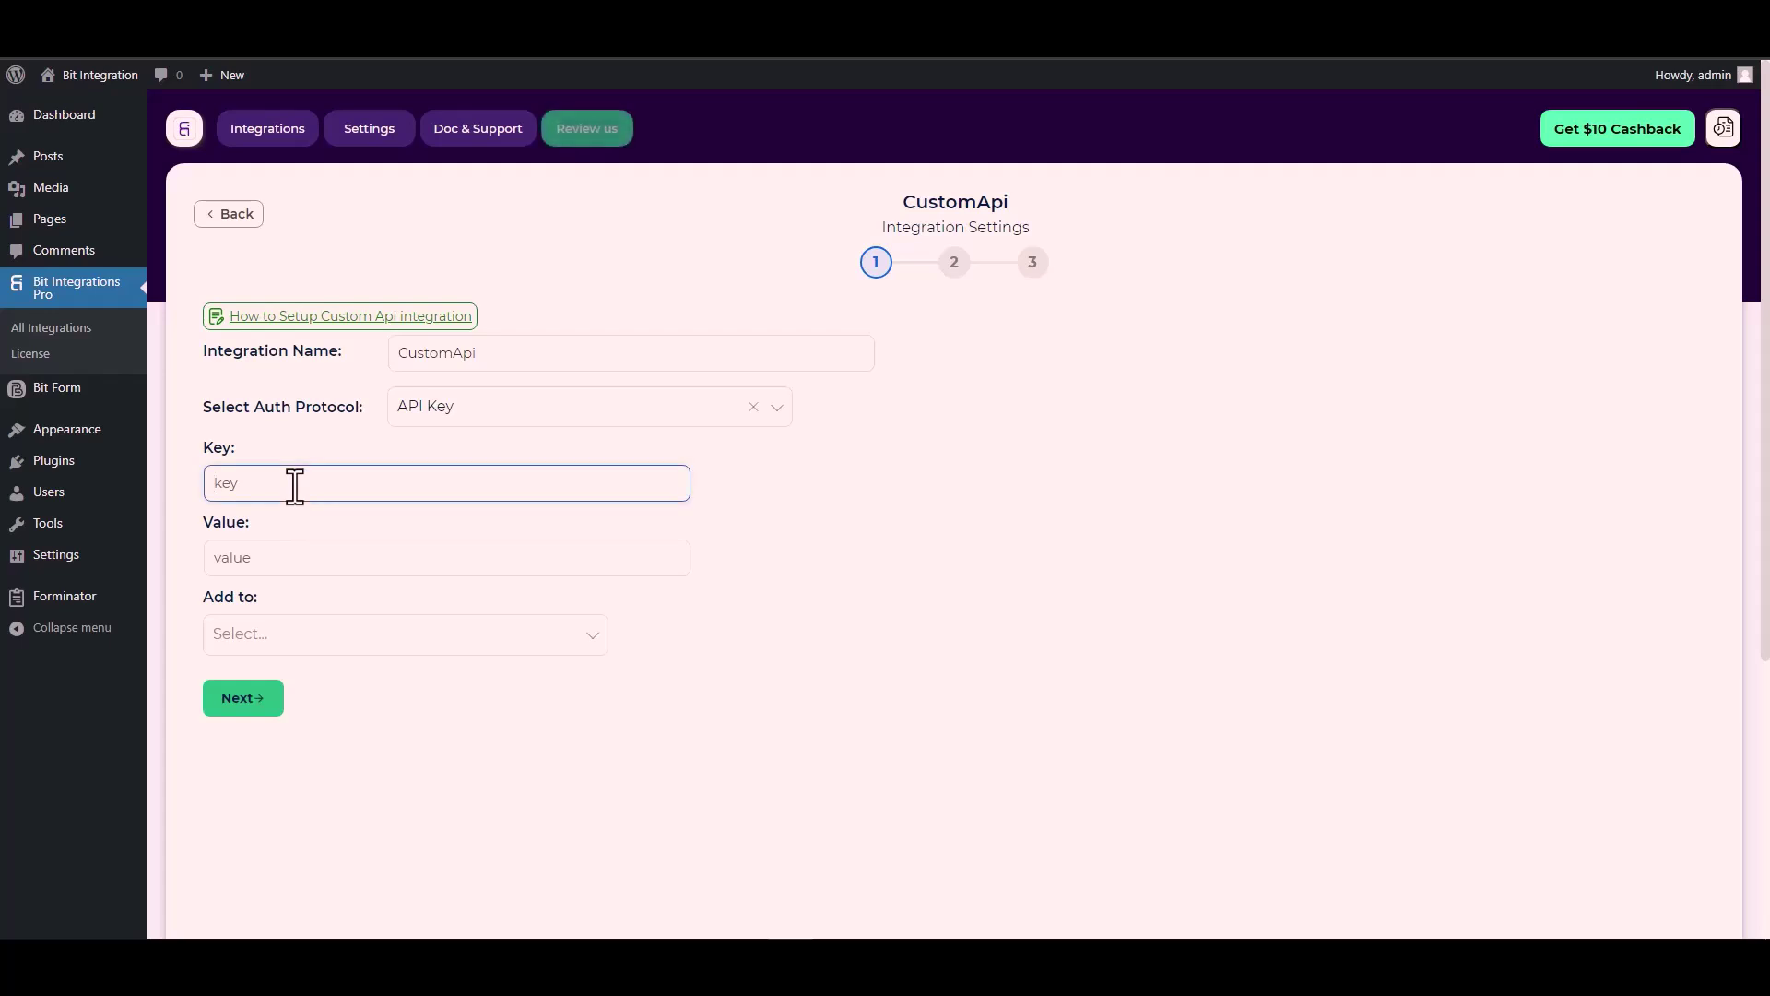
pyautogui.hotkey('ctrl', 'v')
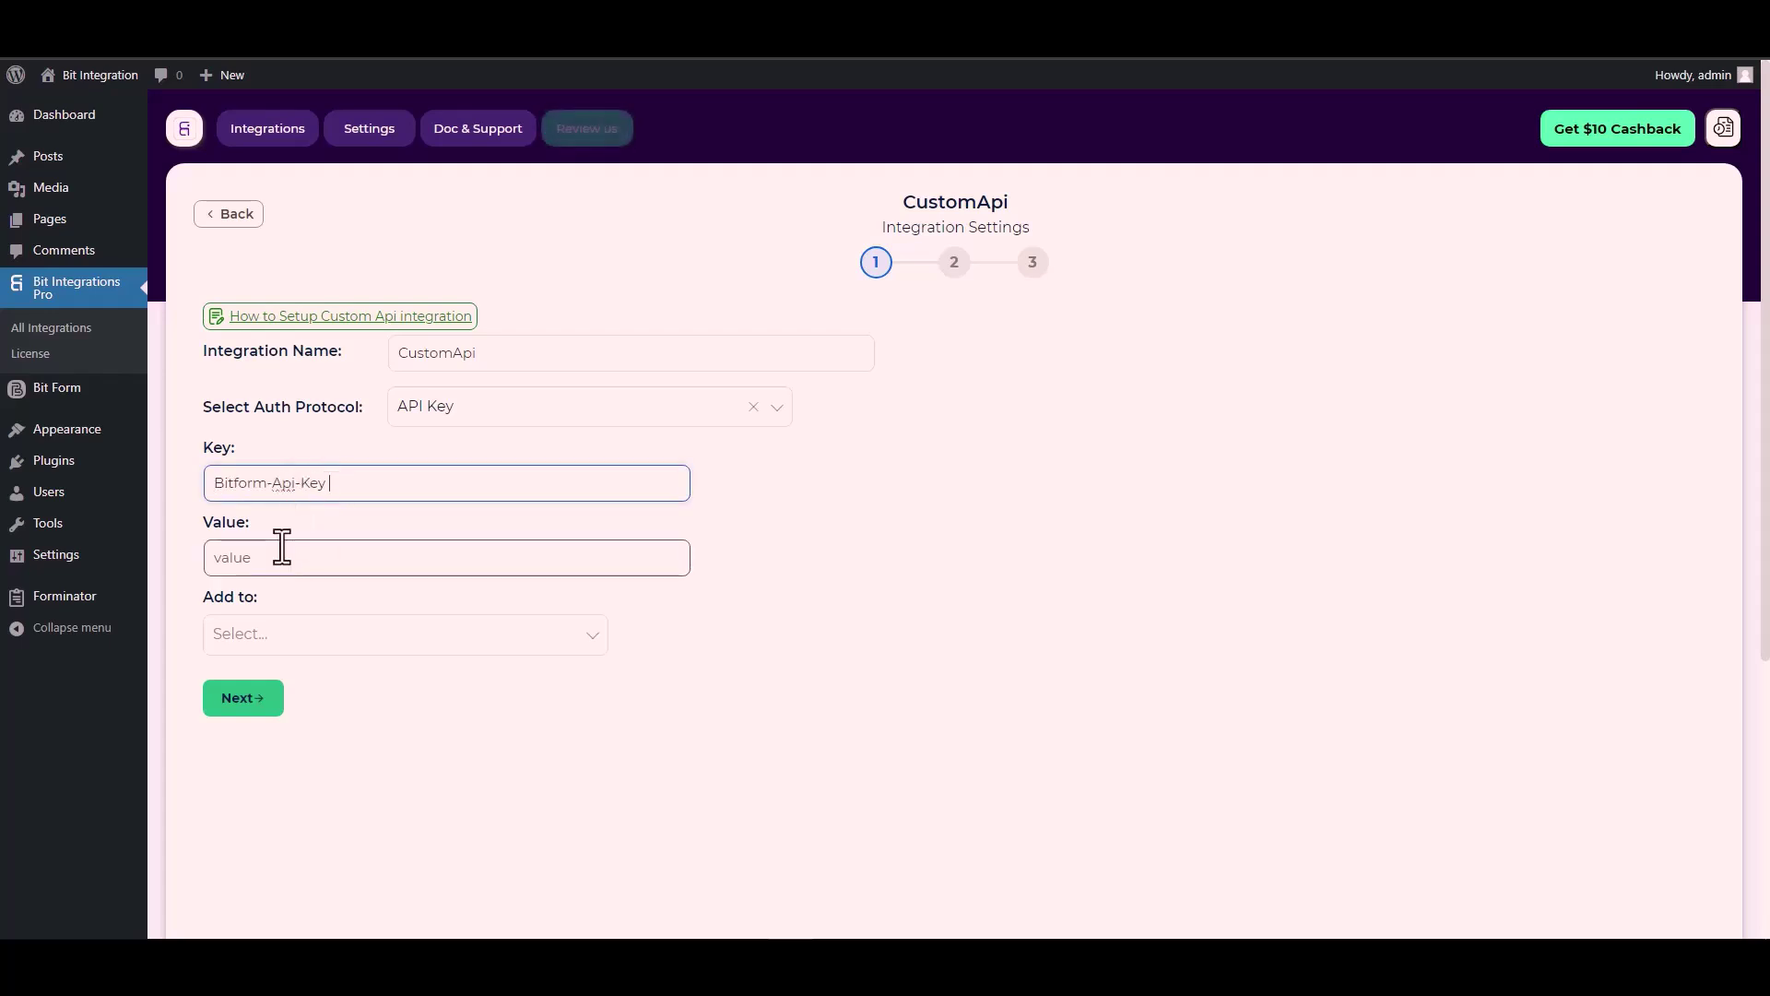
pyautogui.hotkey('ctrl', 'Tab')
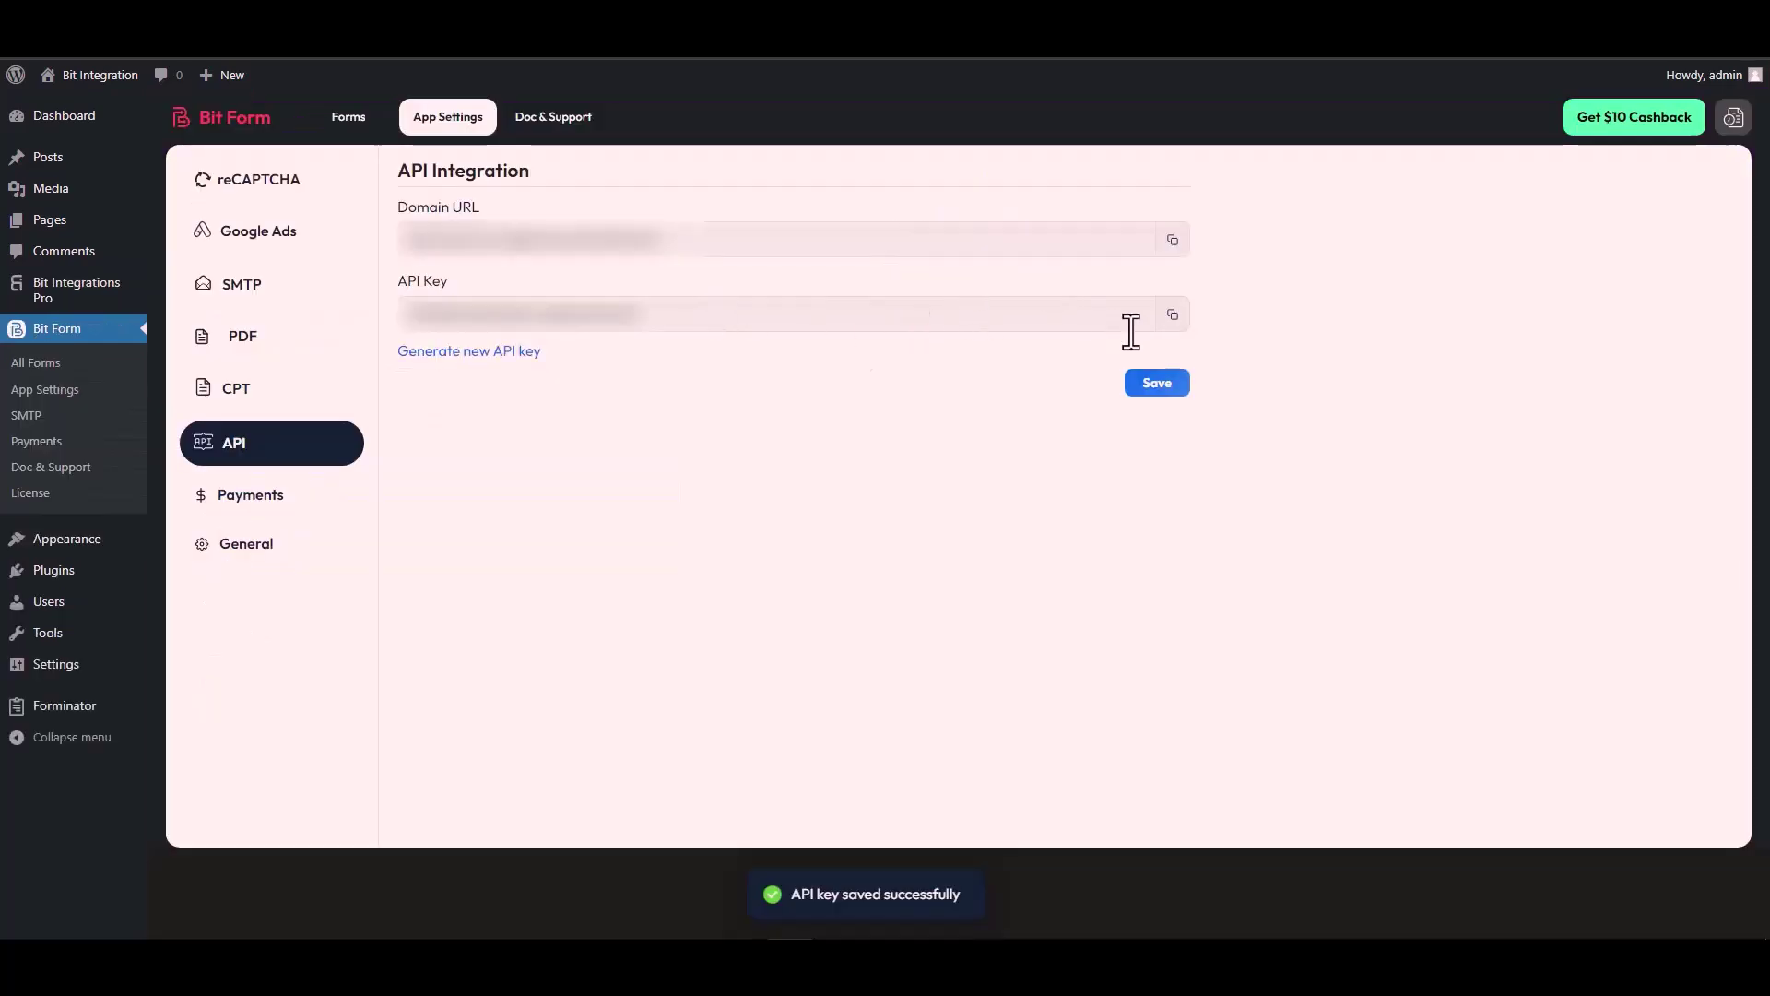
# - Paste the copied Bit Form API key into the CustomApi Value field
pyautogui.click(1171, 313)
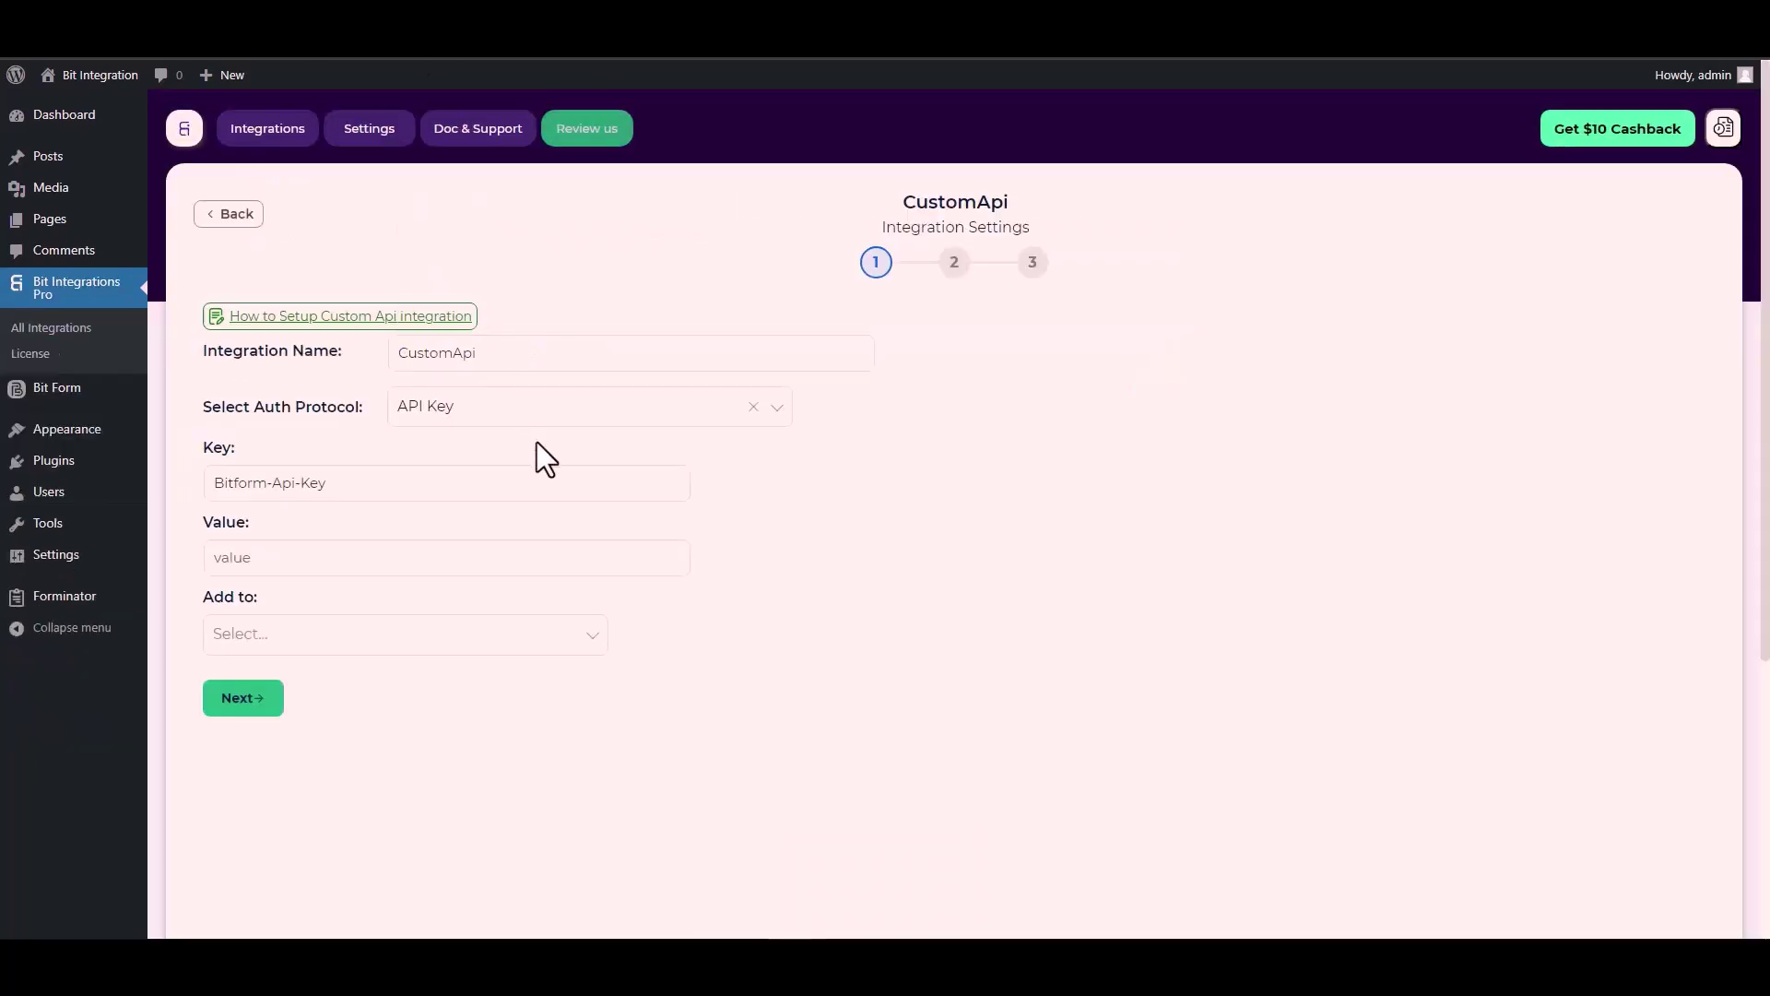
pyautogui.click(277, 558)
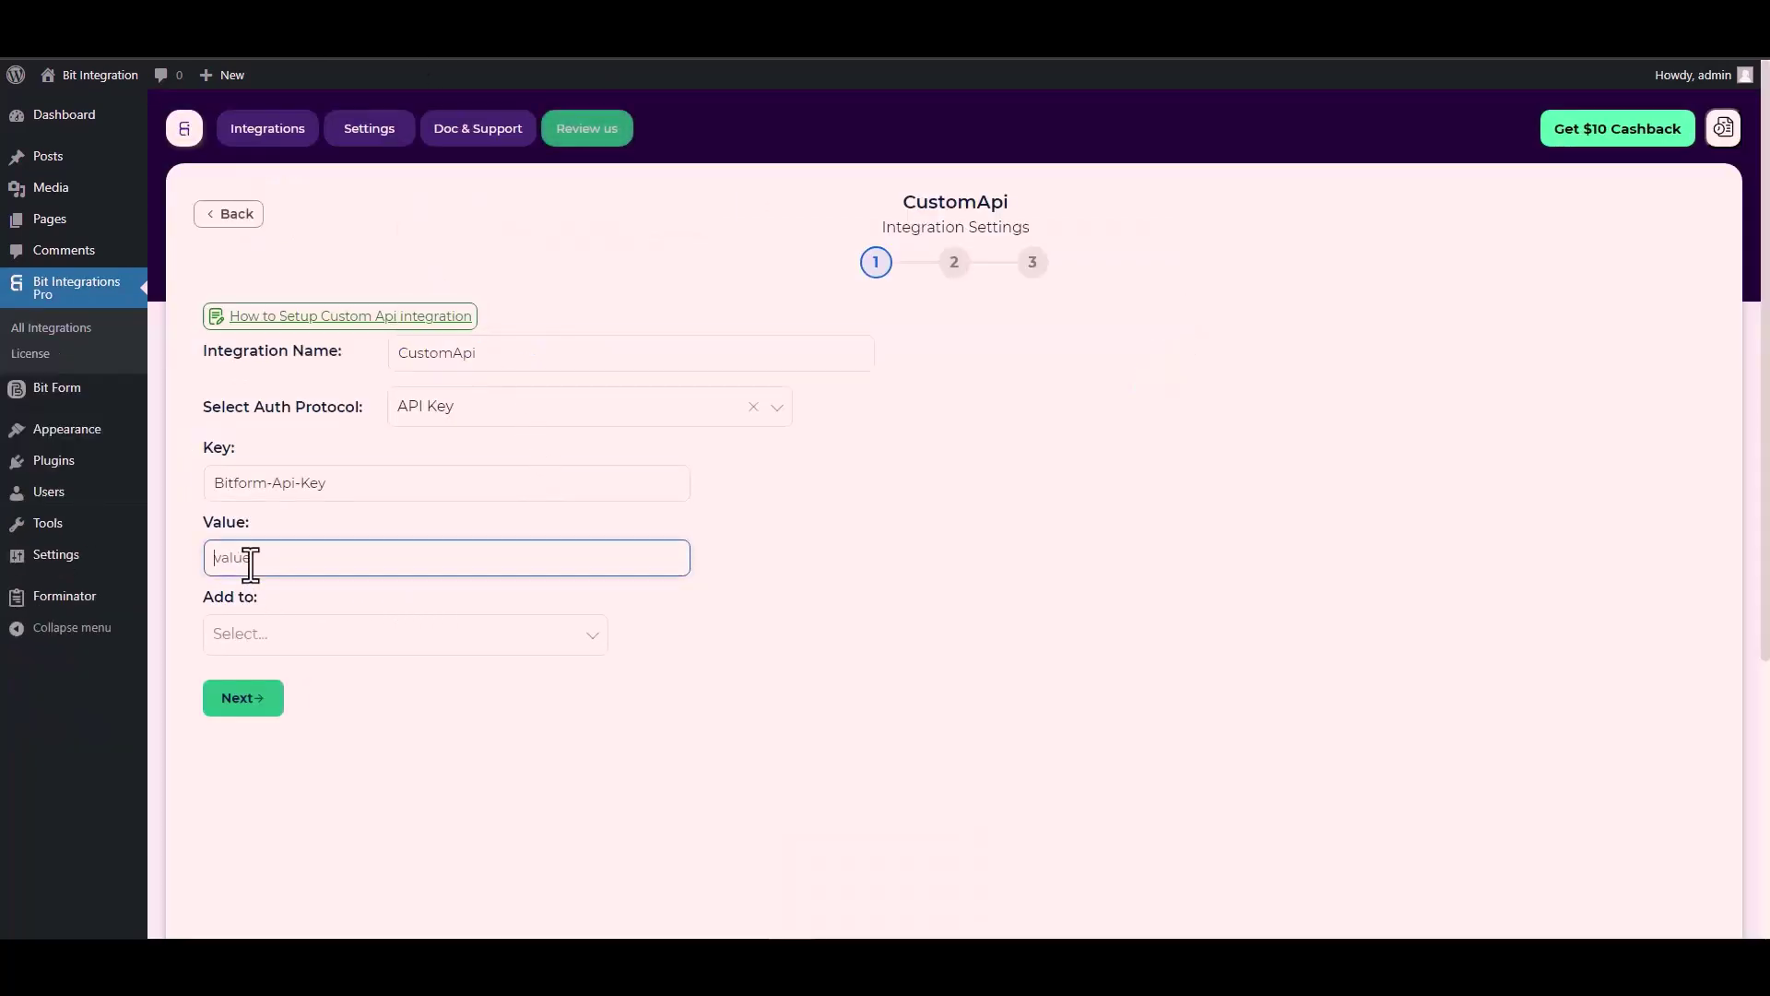
pyautogui.hotkey('ctrl', 'v')
pyautogui.click(291, 633)
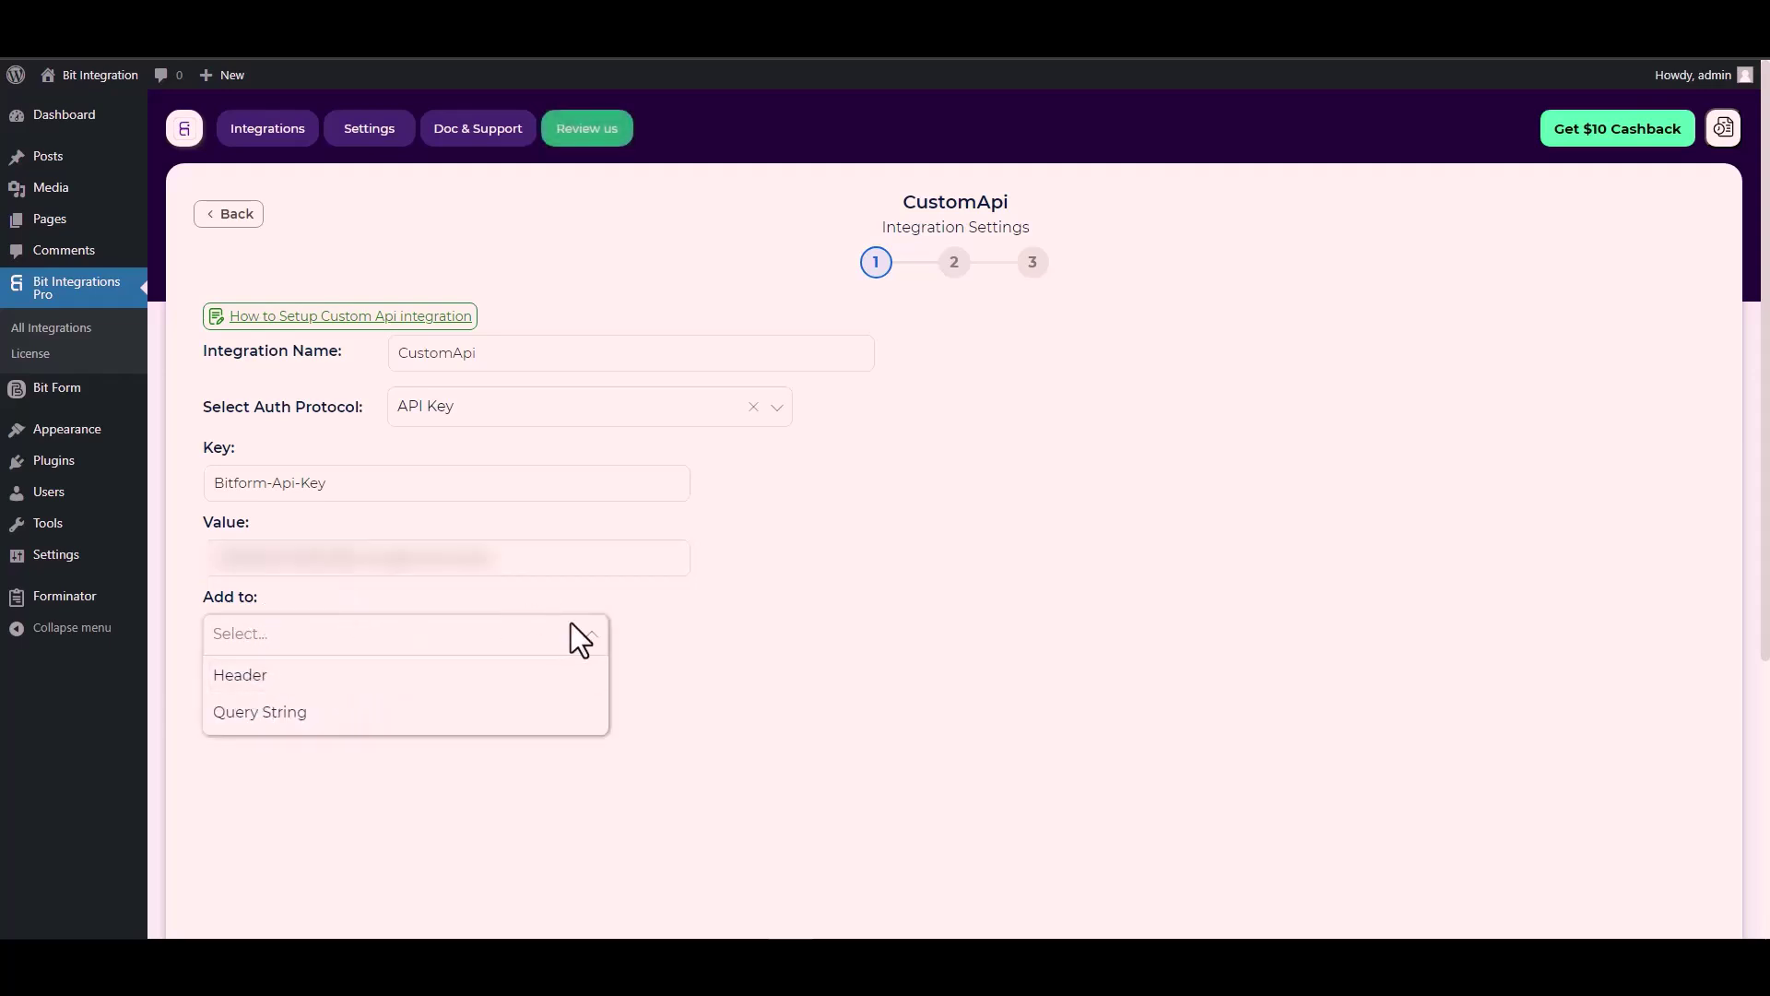
pyautogui.click(883, 673)
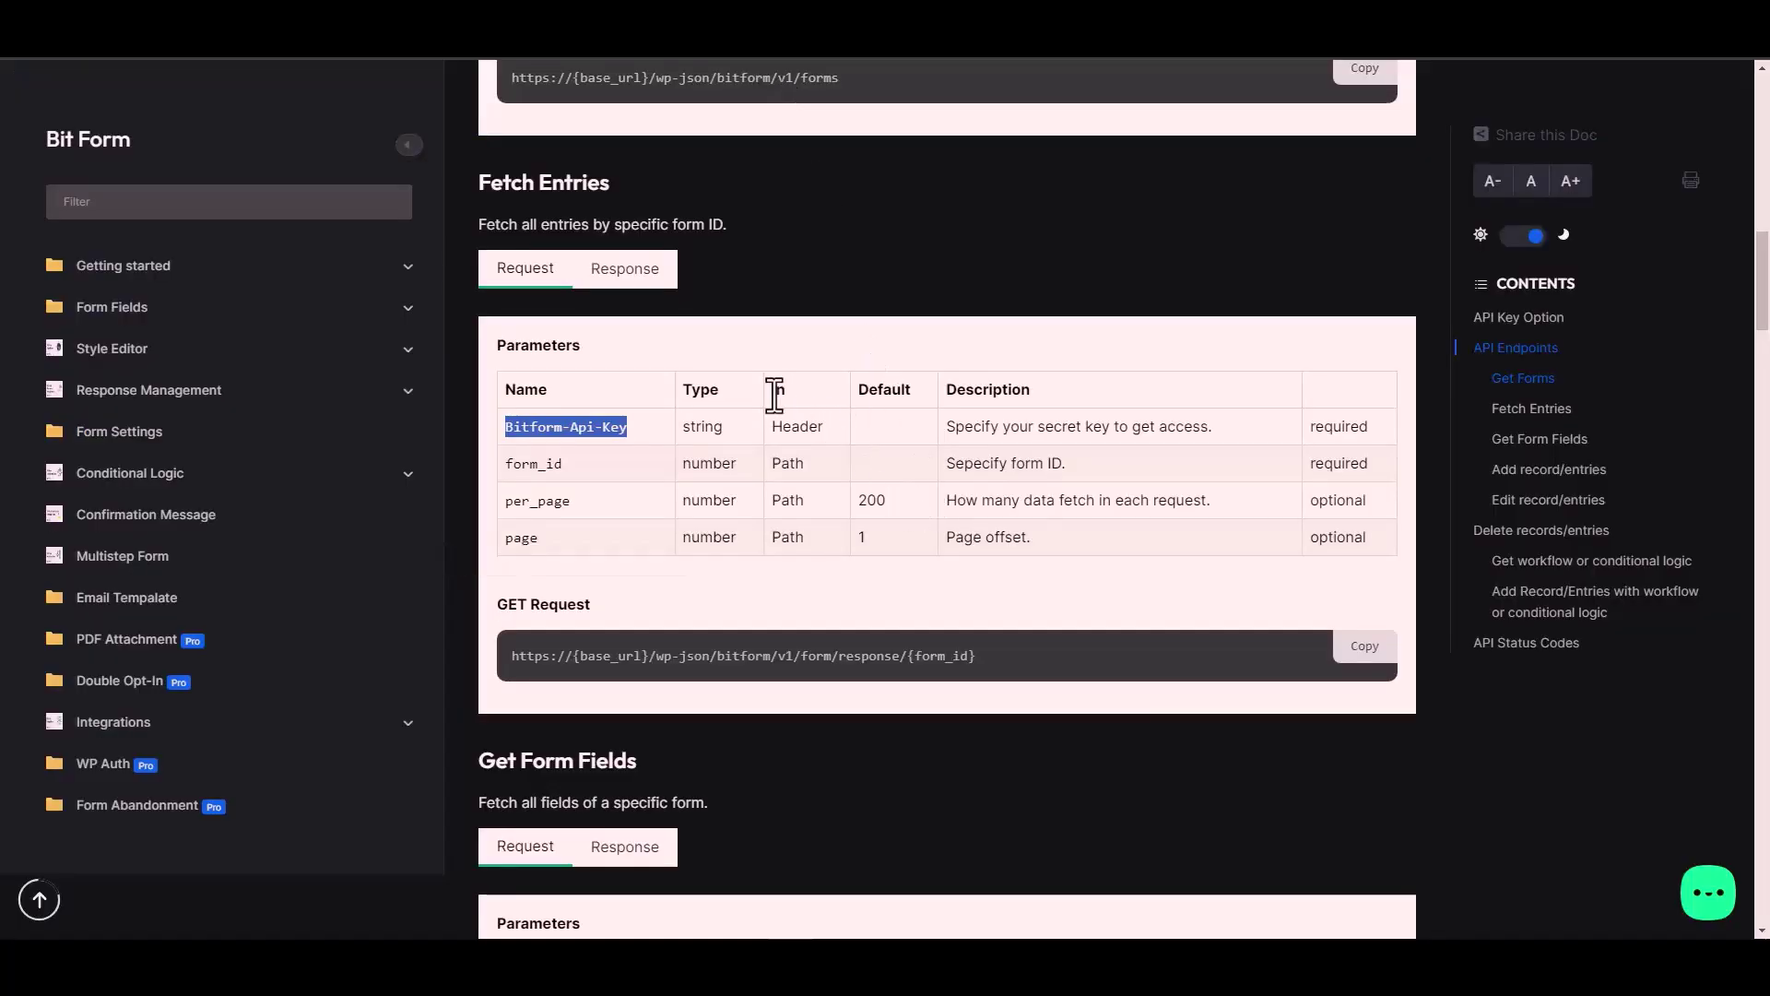
# - Choose Header for the API key's Add to field, then go to step 2
pyautogui.doubleClick(791, 427)
pyautogui.hotkey('alt', 'Tab')
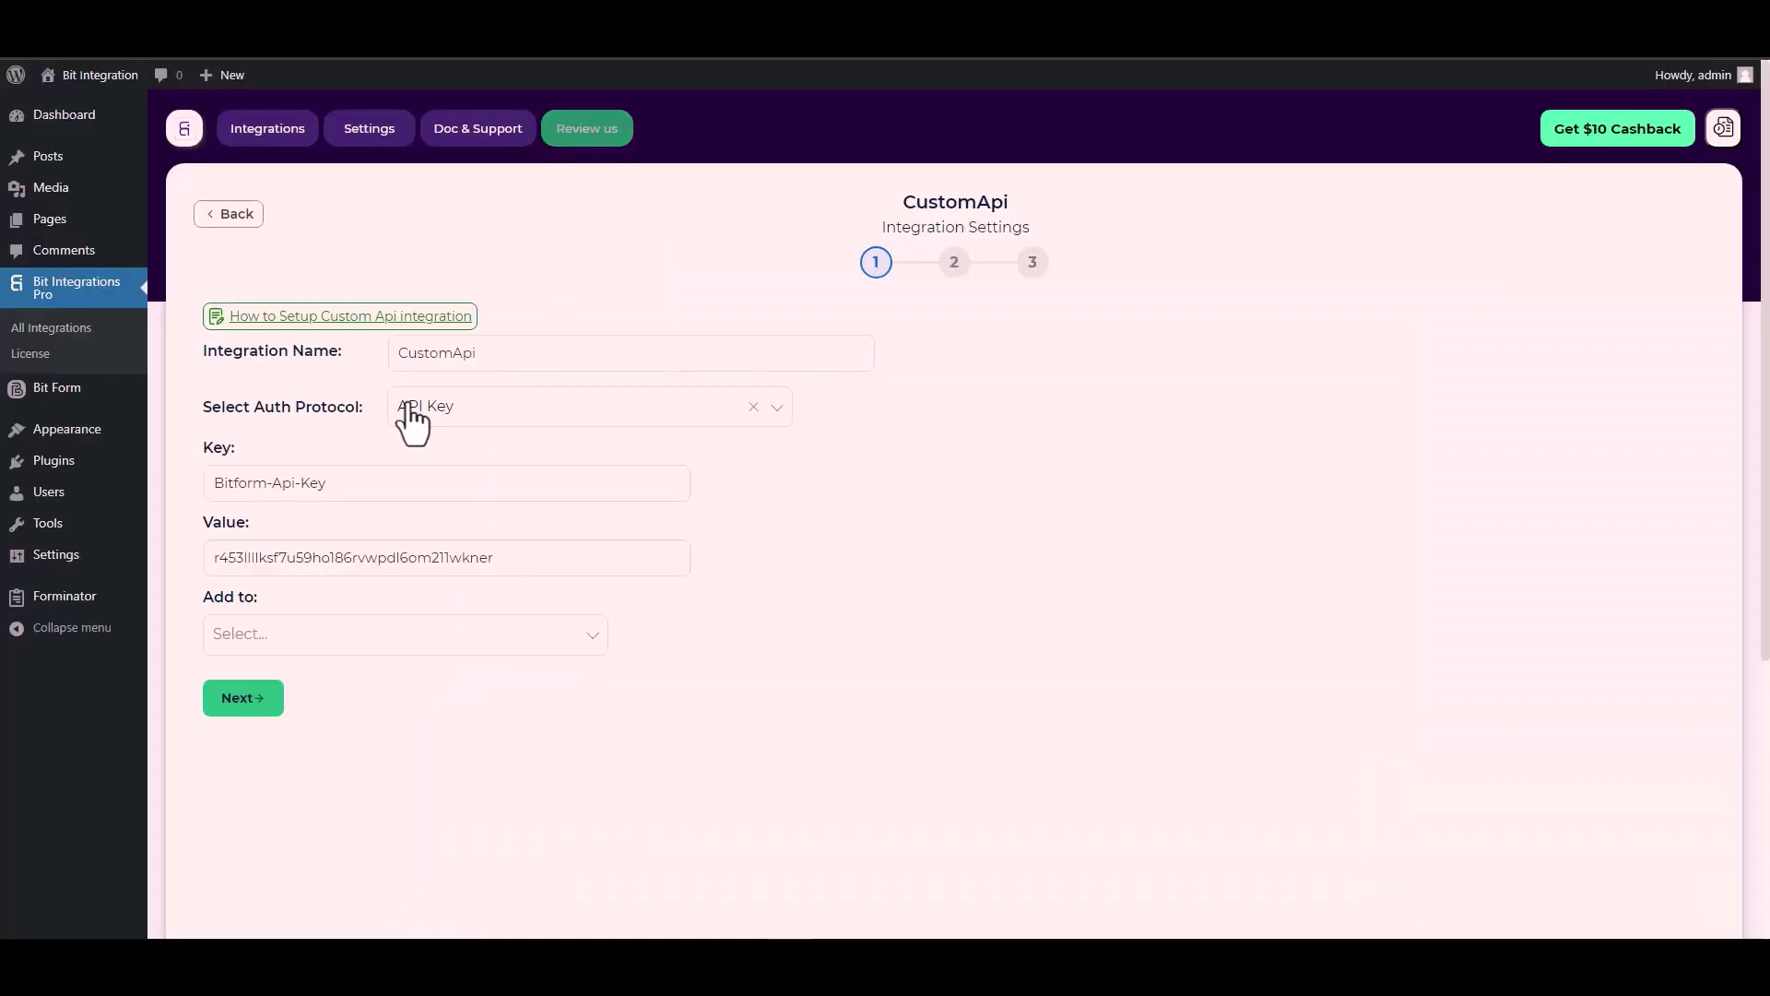
pyautogui.click(425, 633)
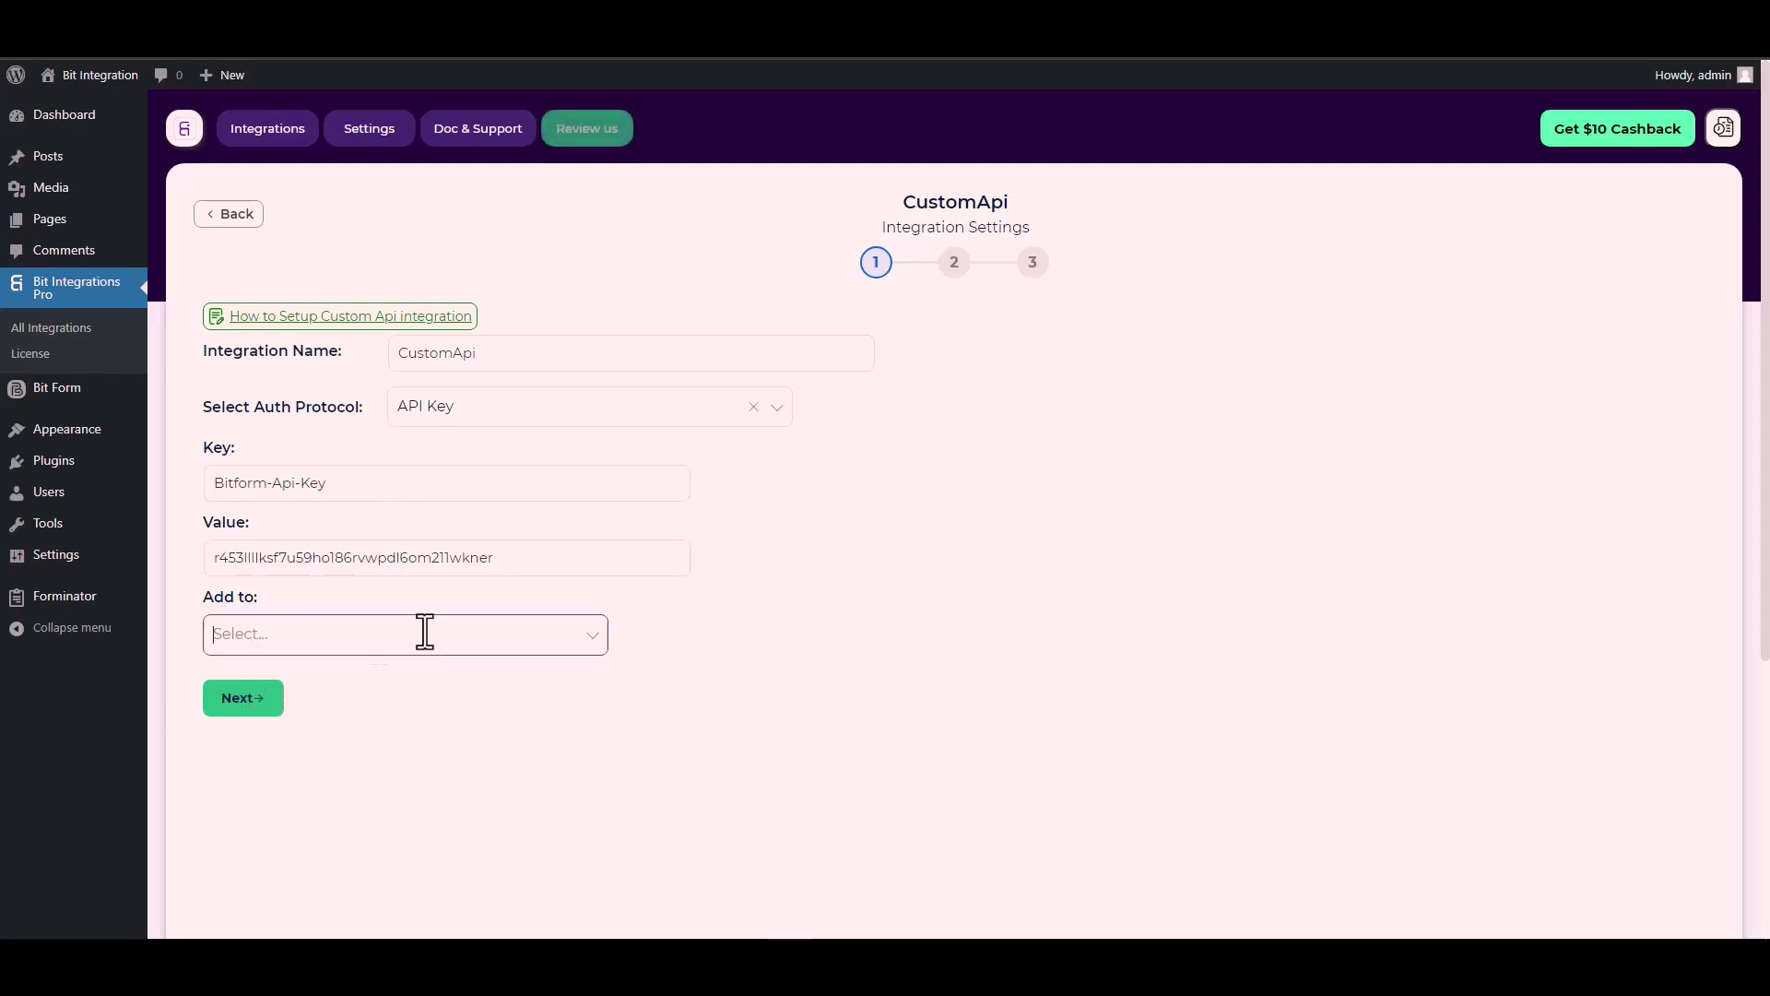
pyautogui.click(463, 633)
pyautogui.click(277, 675)
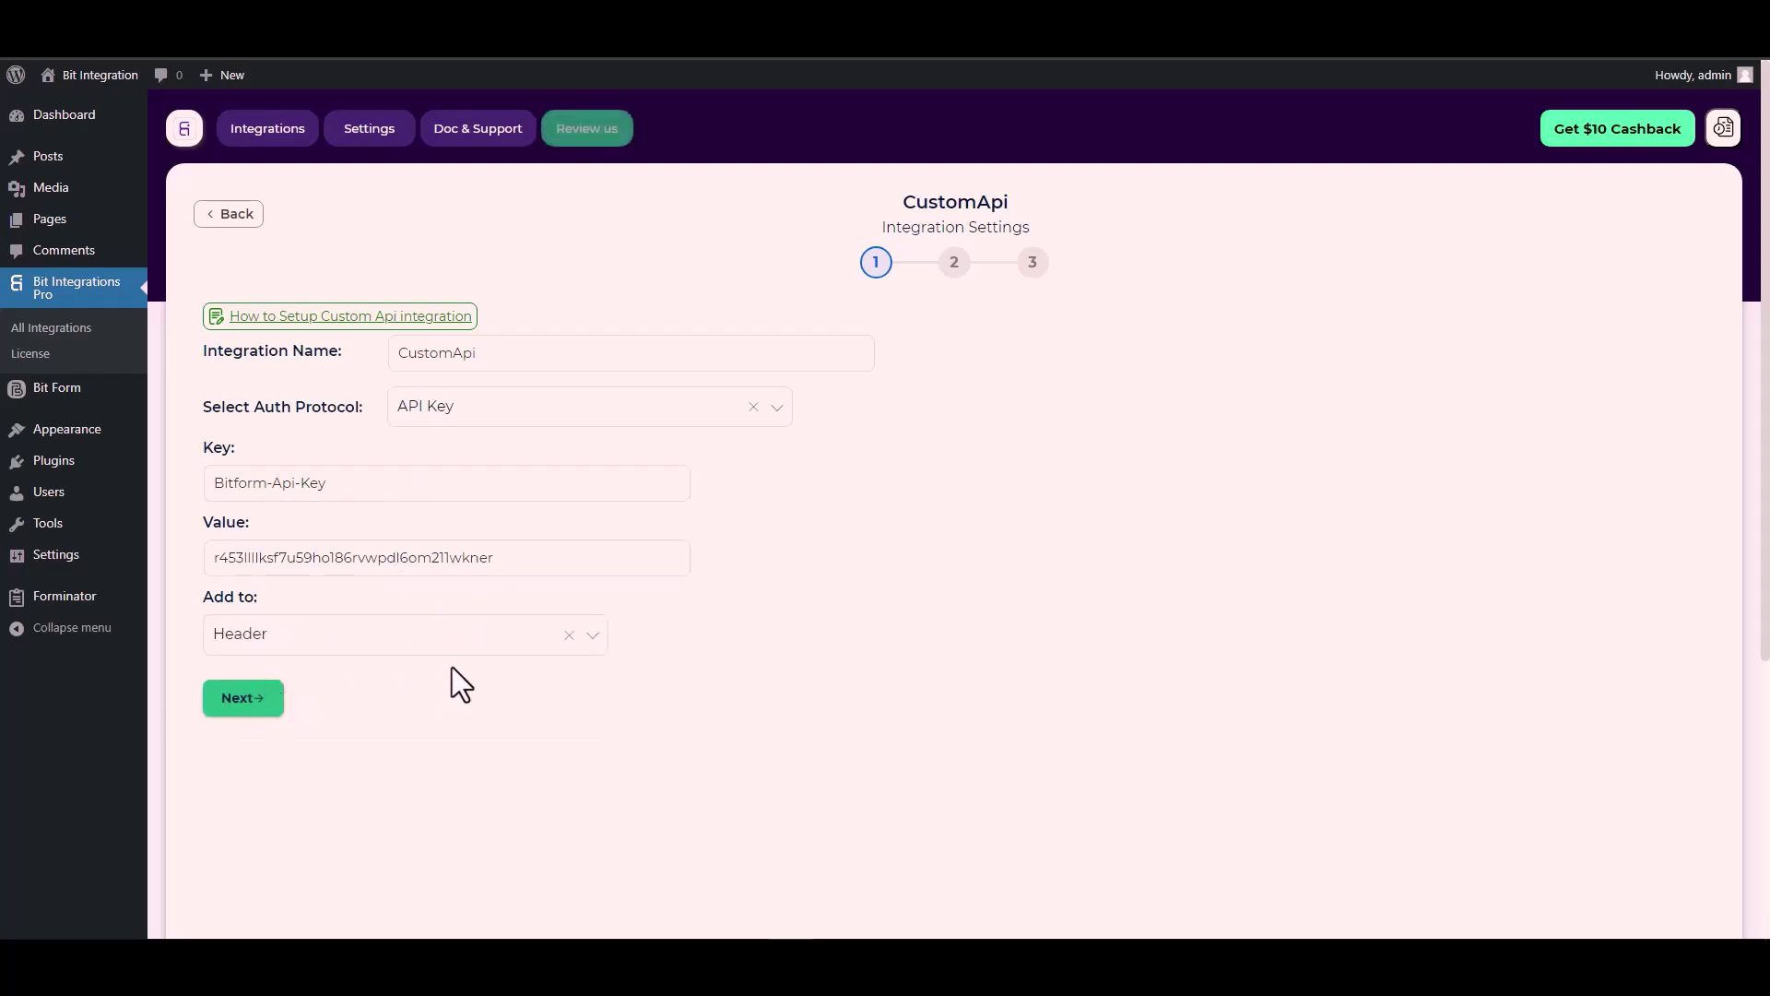
pyautogui.click(243, 697)
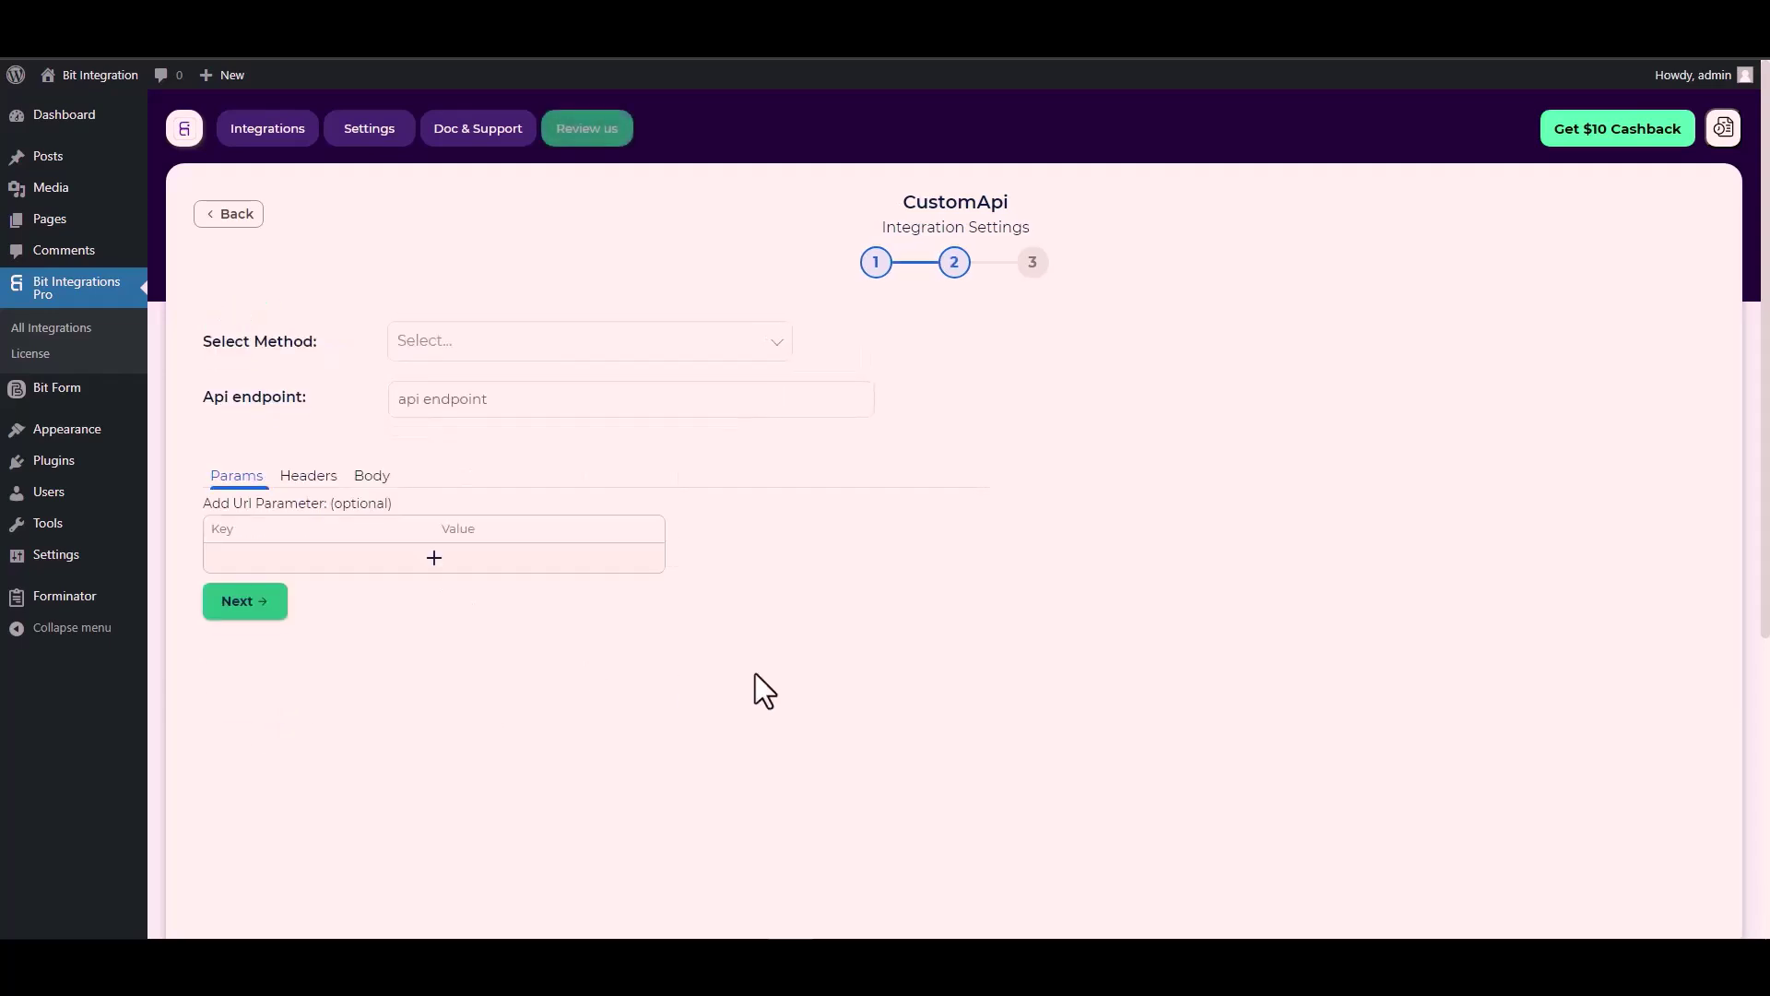
# - Set the CustomApi request method to POST and focus the Api endpoint field
pyautogui.click(459, 343)
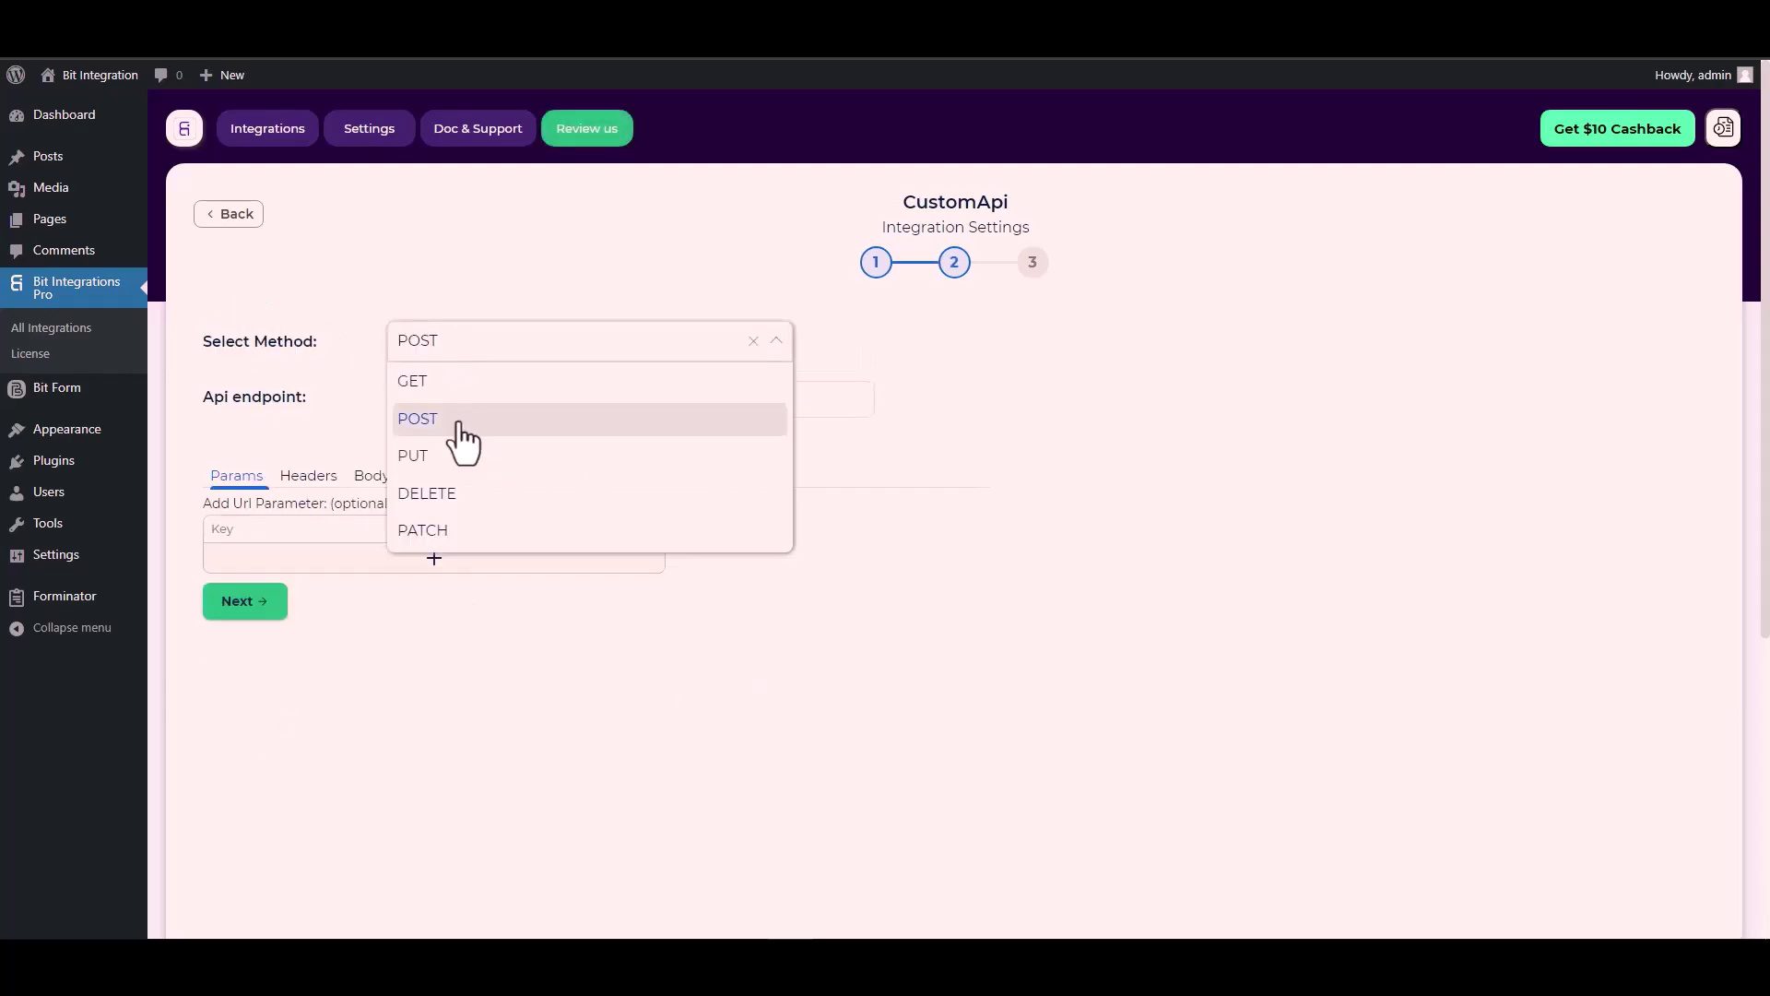
pyautogui.click(419, 417)
pyautogui.scroll(-2, 306, 405)
pyautogui.click(443, 307)
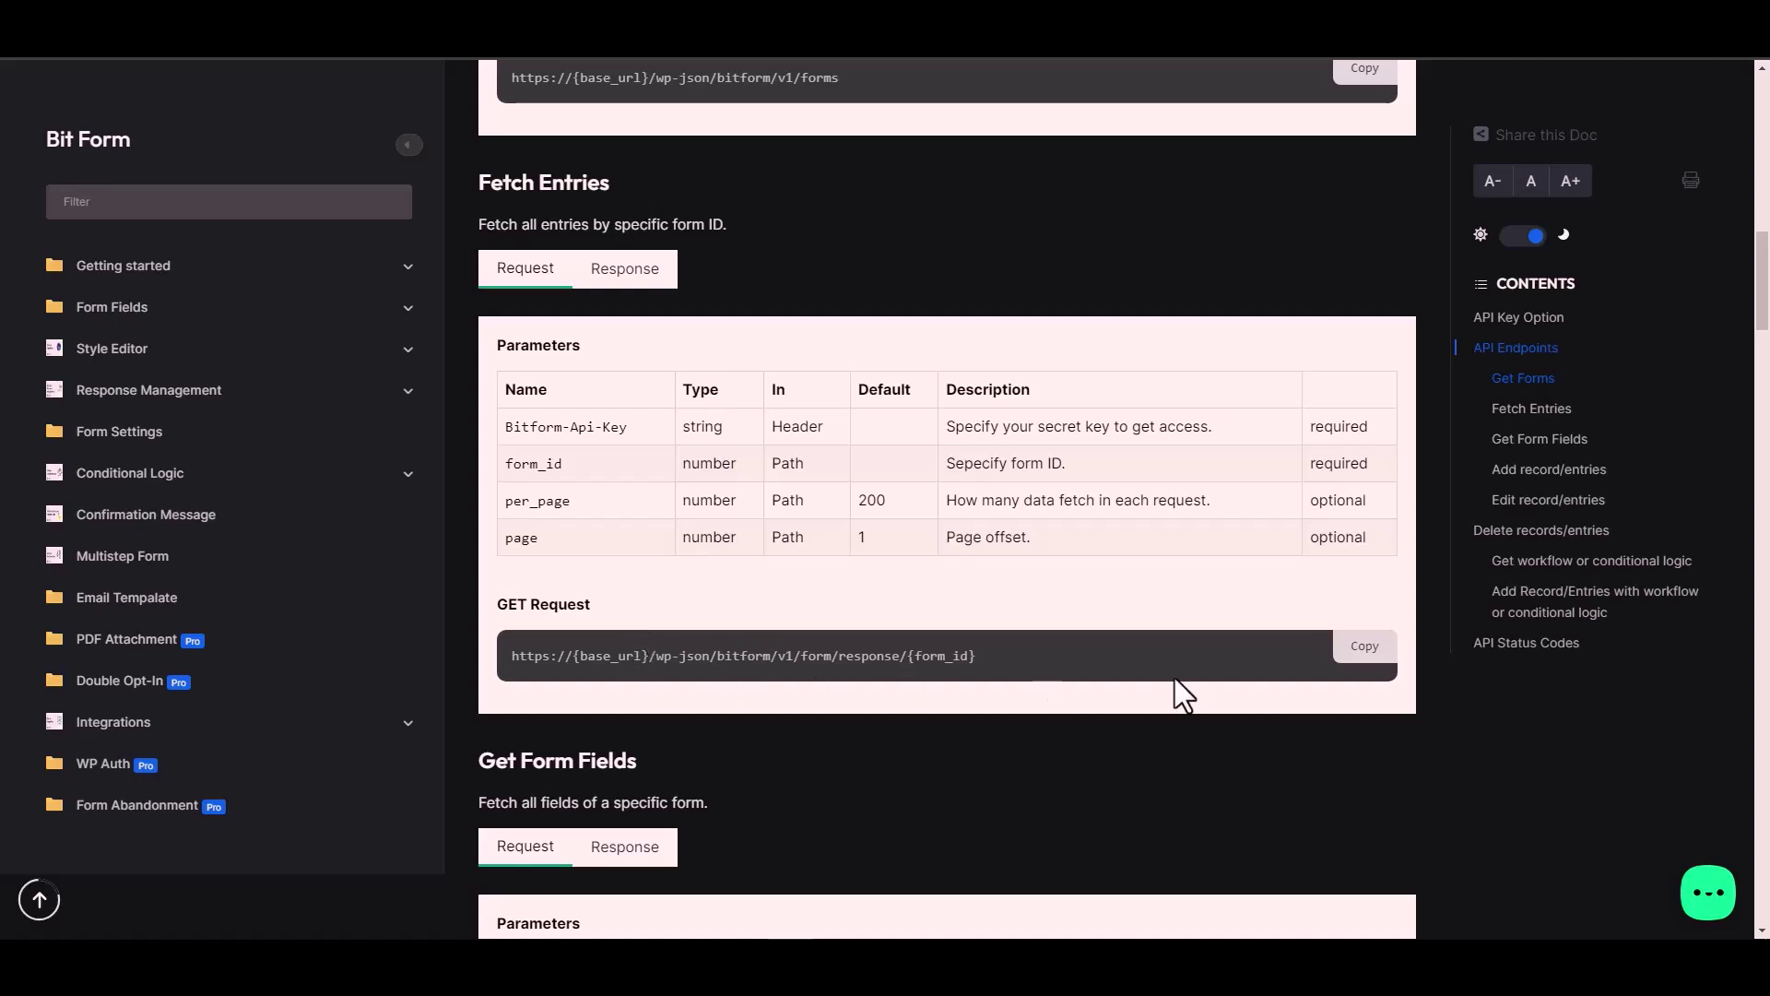
# - Paste the Bit Form Fetch Entries URL into the Api endpoint and select {form_id}
pyautogui.click(1365, 647)
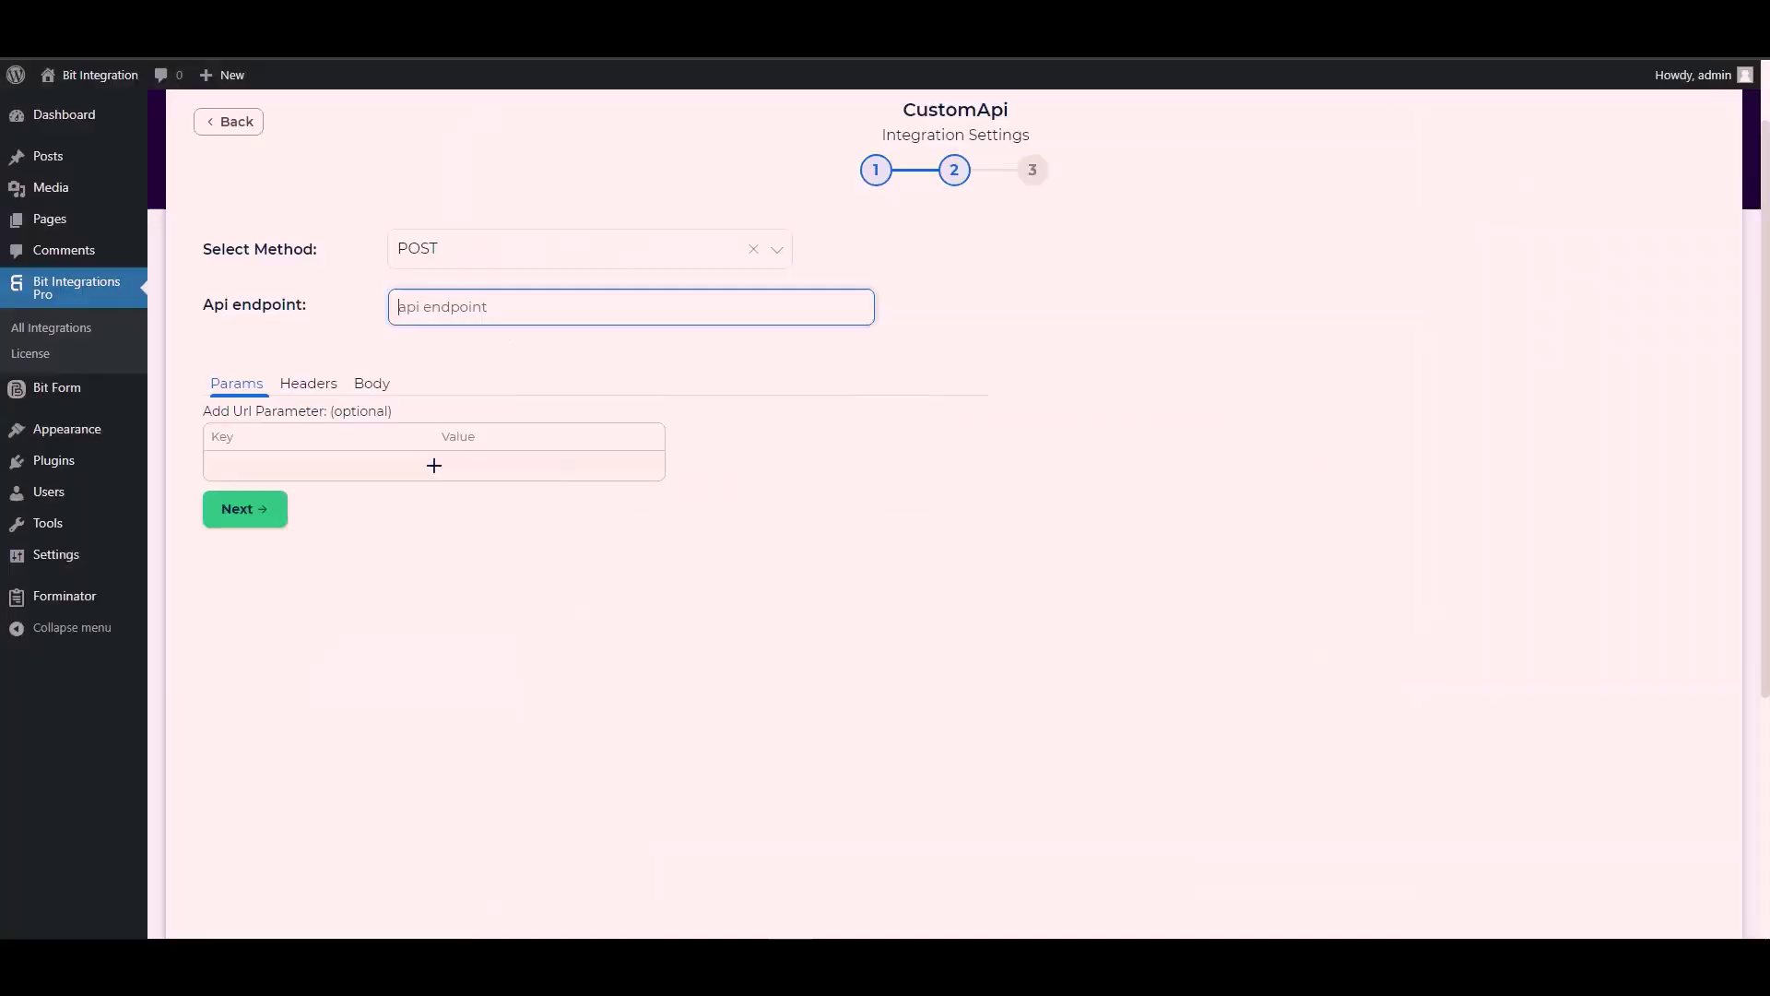
pyautogui.click(459, 307)
pyautogui.hotkey('ctrl', 'v')
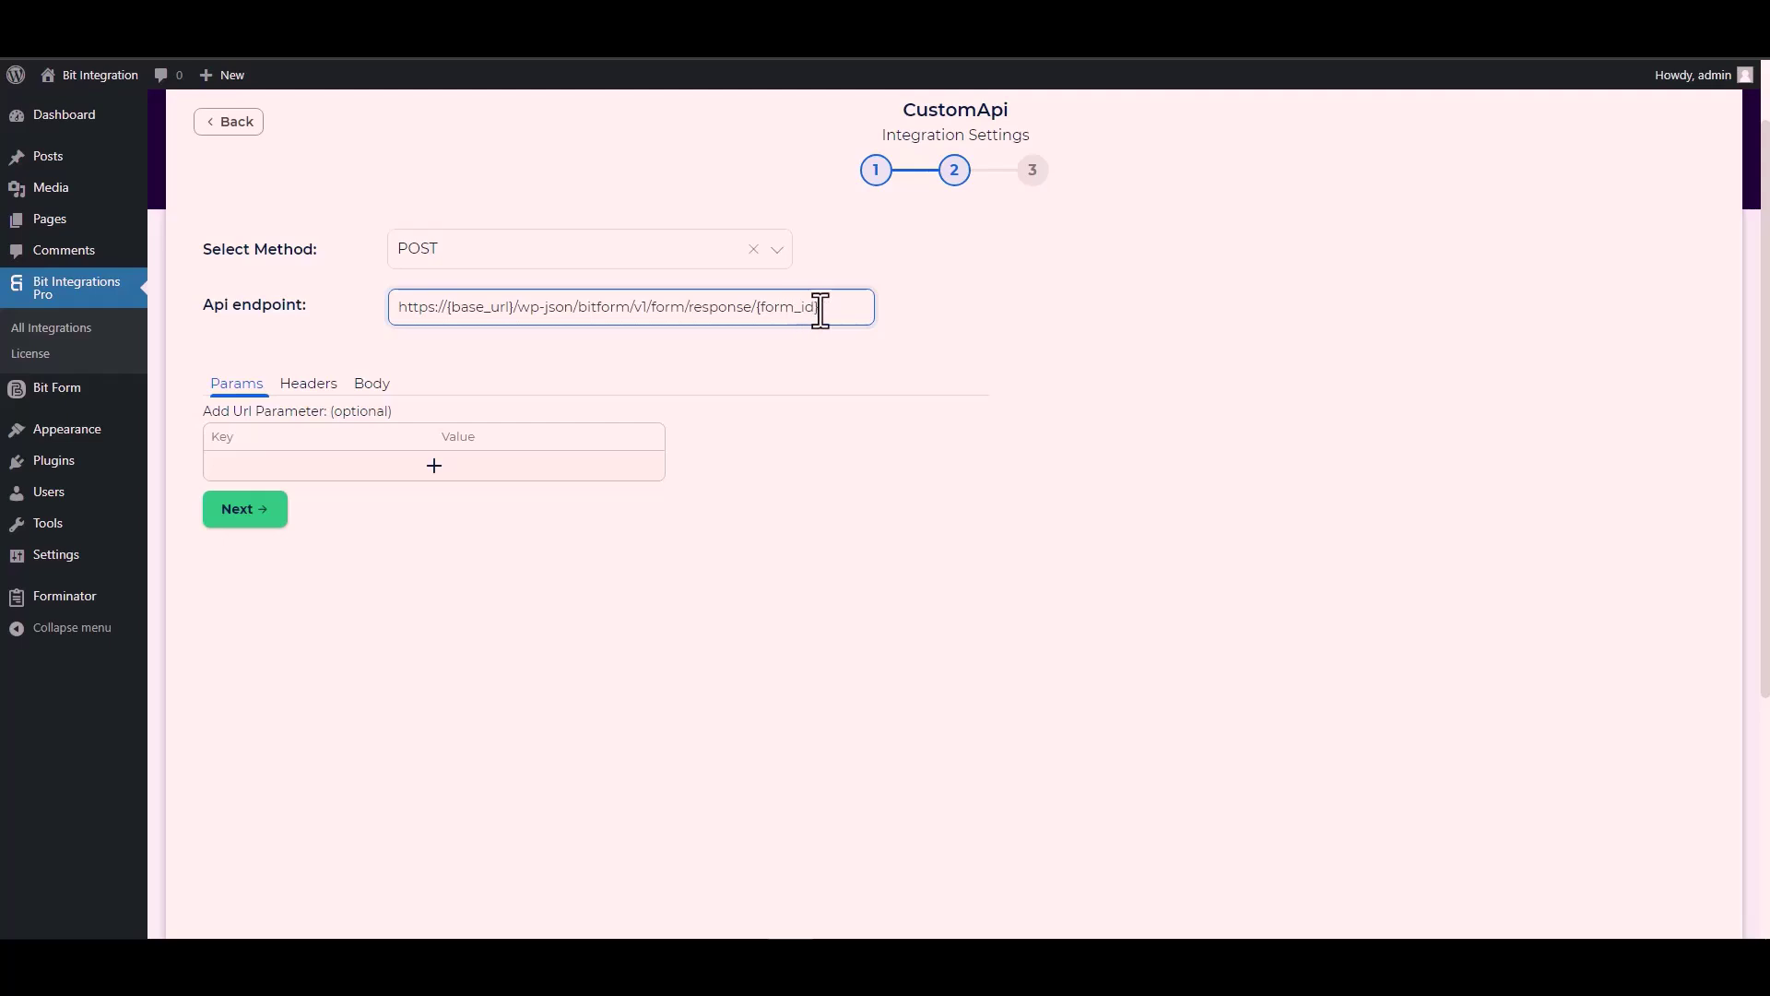
pyautogui.moveTo(818, 308); pyautogui.dragTo(760, 308)
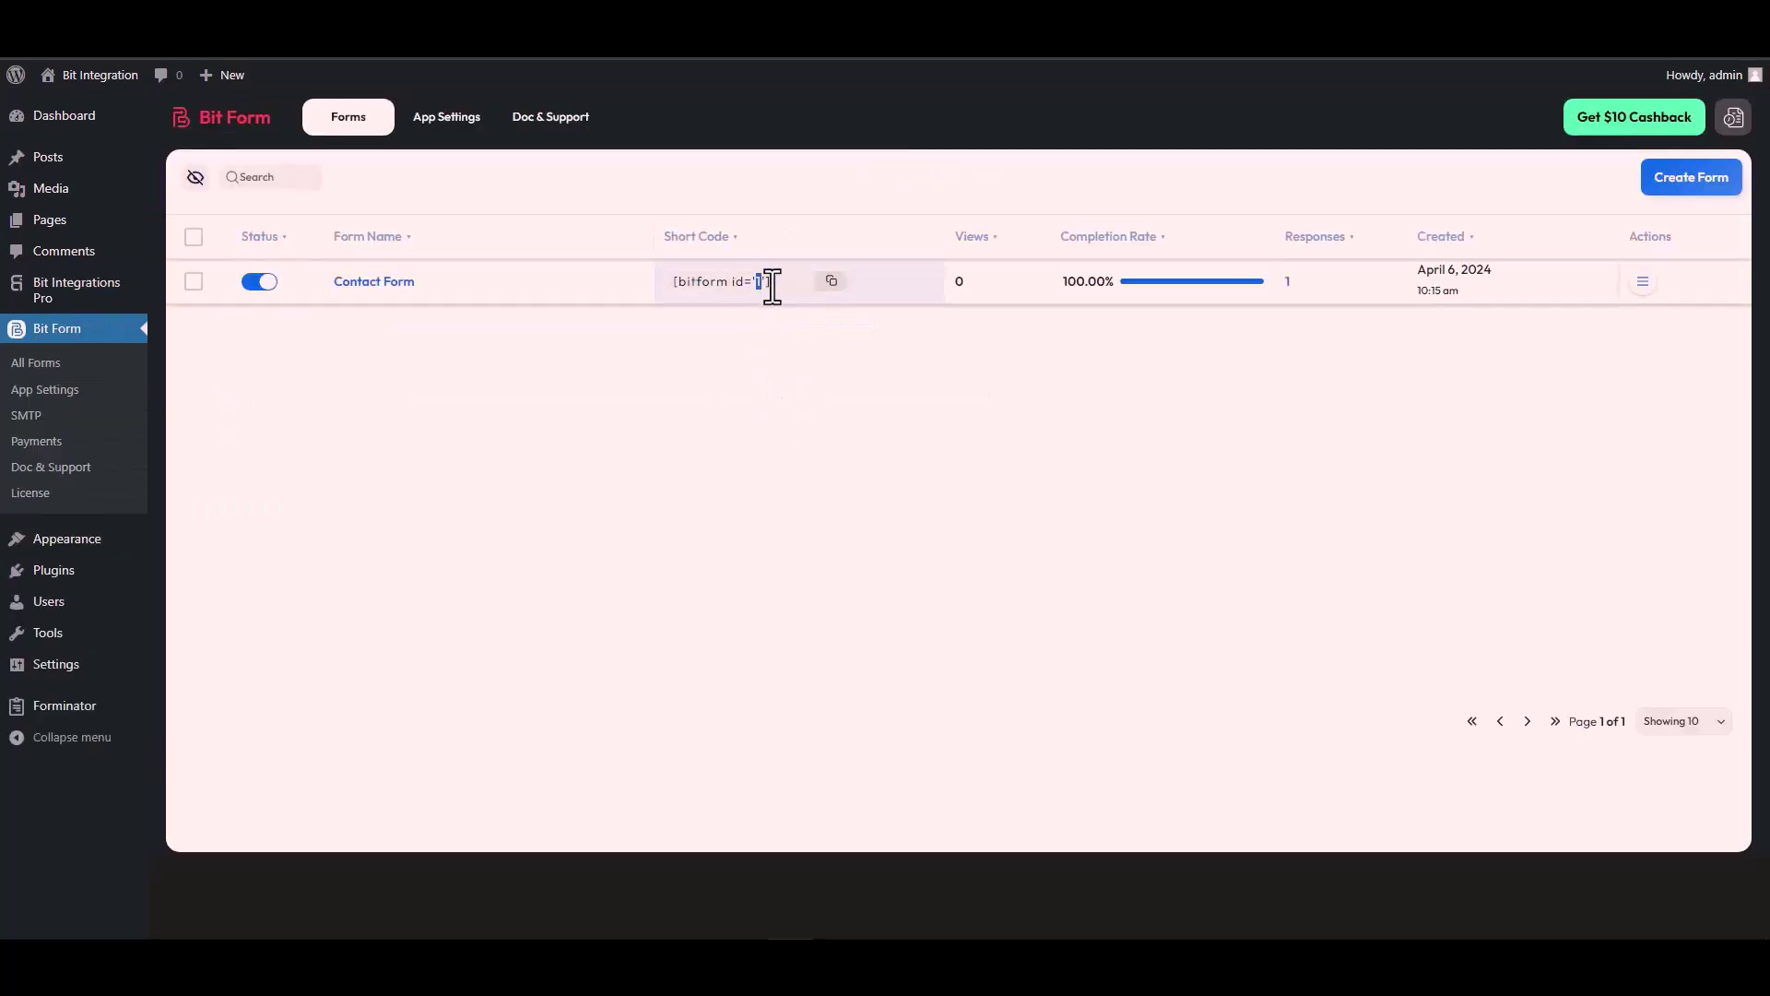
# - Replace {form_id} in the endpoint with the Contact Form's id 1
pyautogui.doubleClick(760, 281)
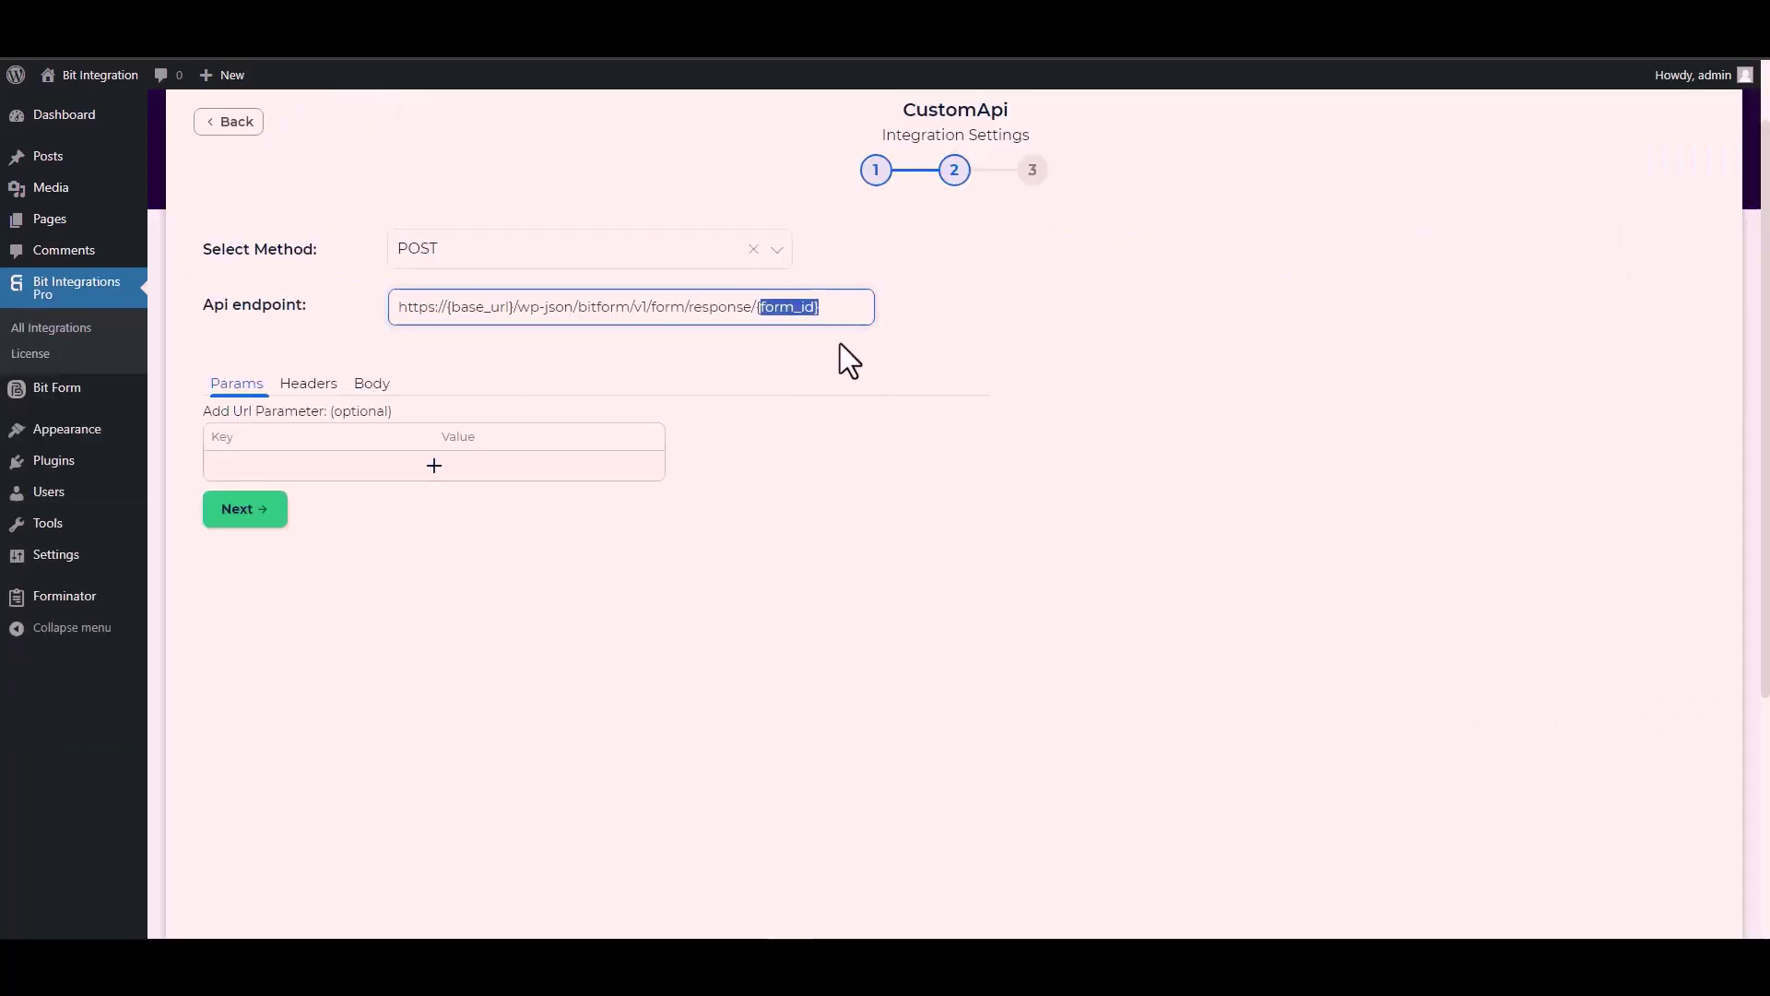
pyautogui.press('BackSpace')
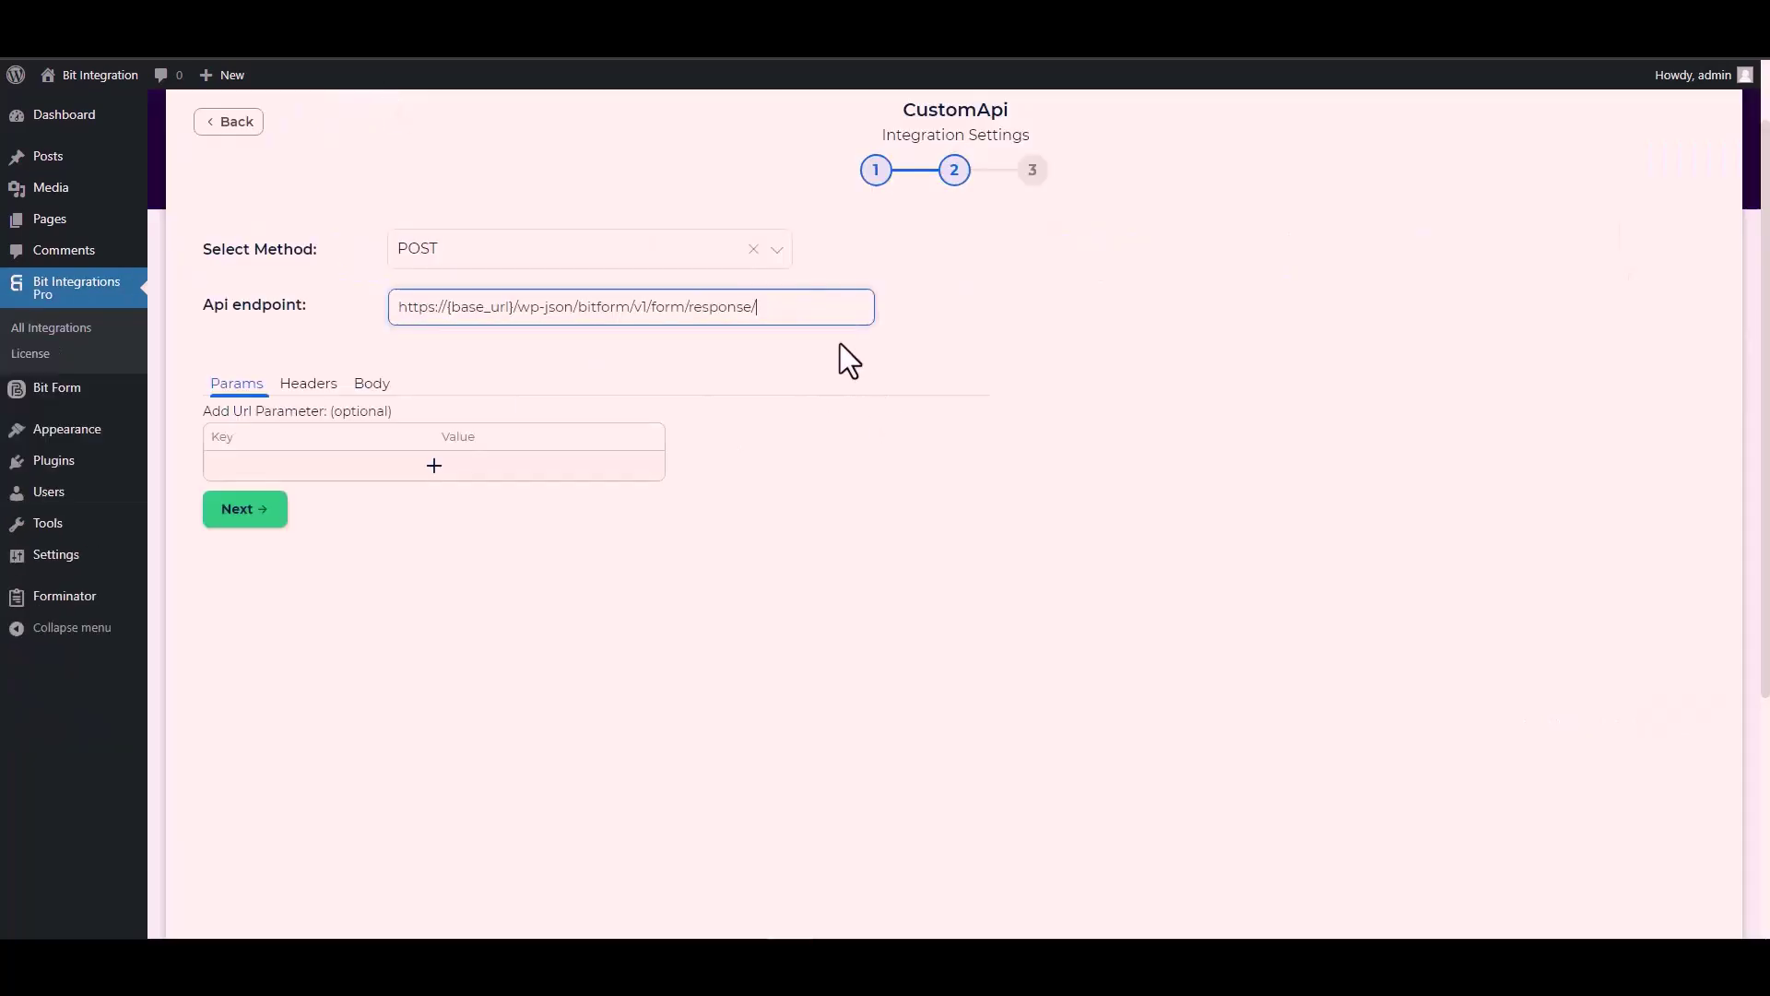
pyautogui.write('1')
pyautogui.moveTo(514, 306); pyautogui.dragTo(448, 306)
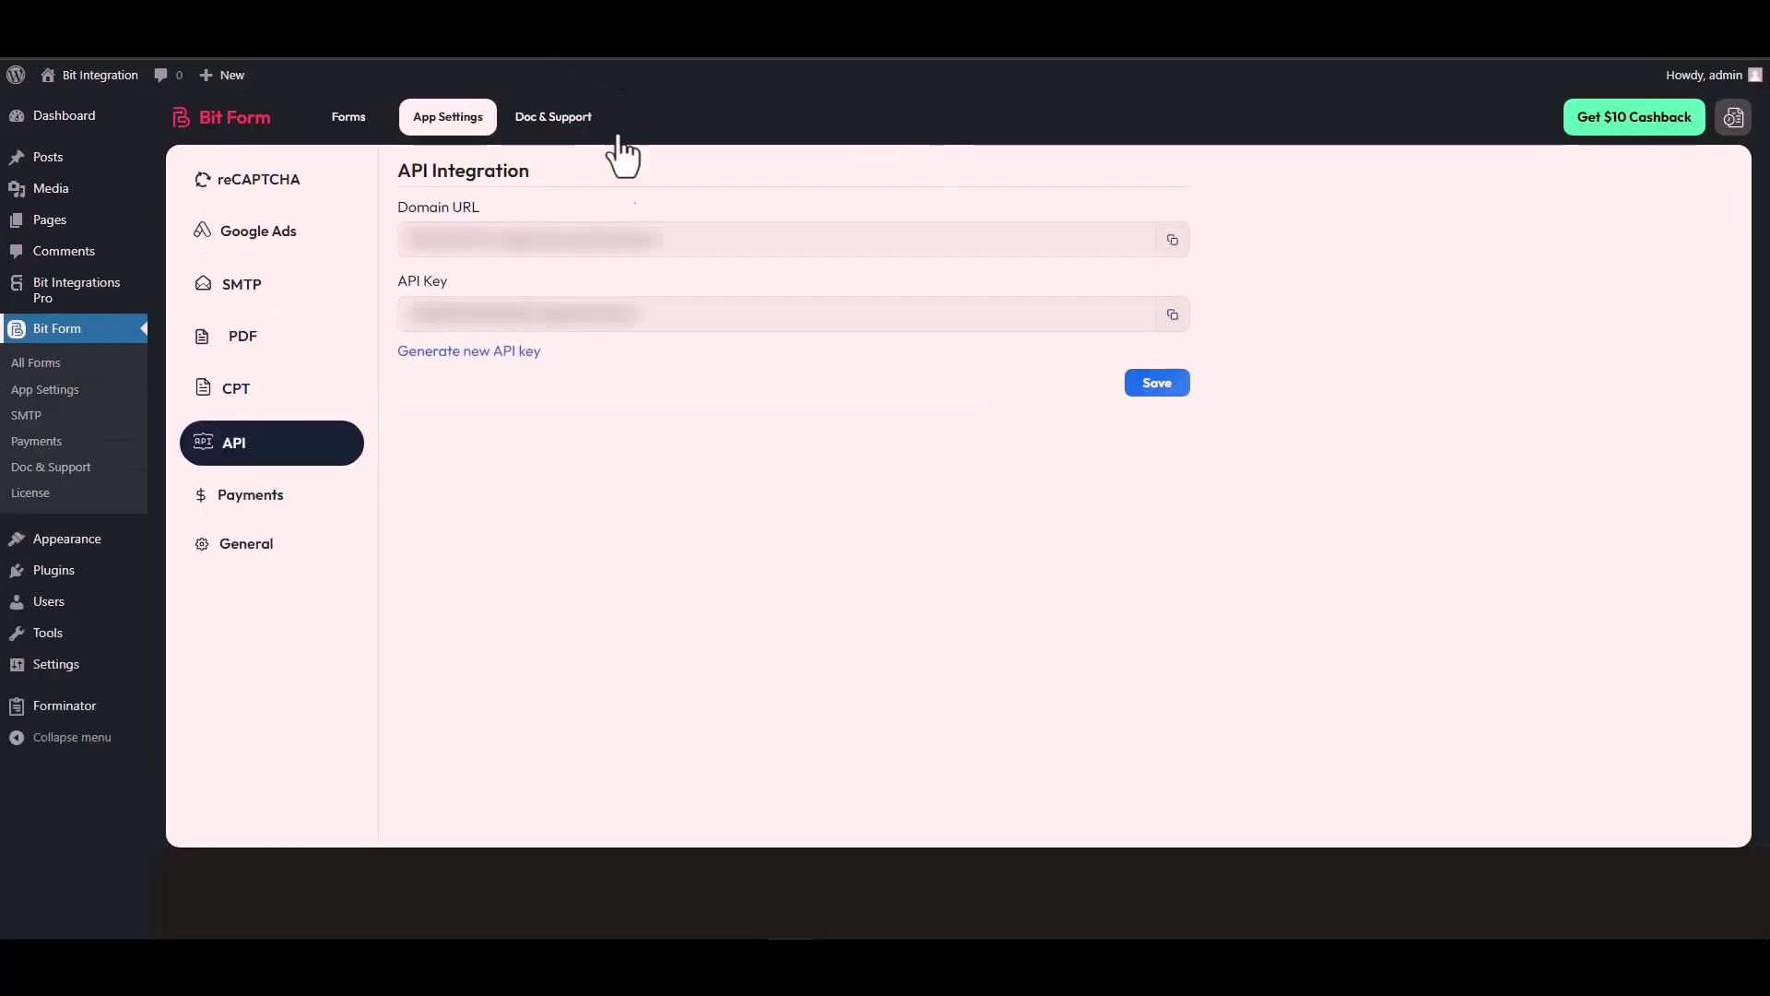
pyautogui.tripleClick(495, 240)
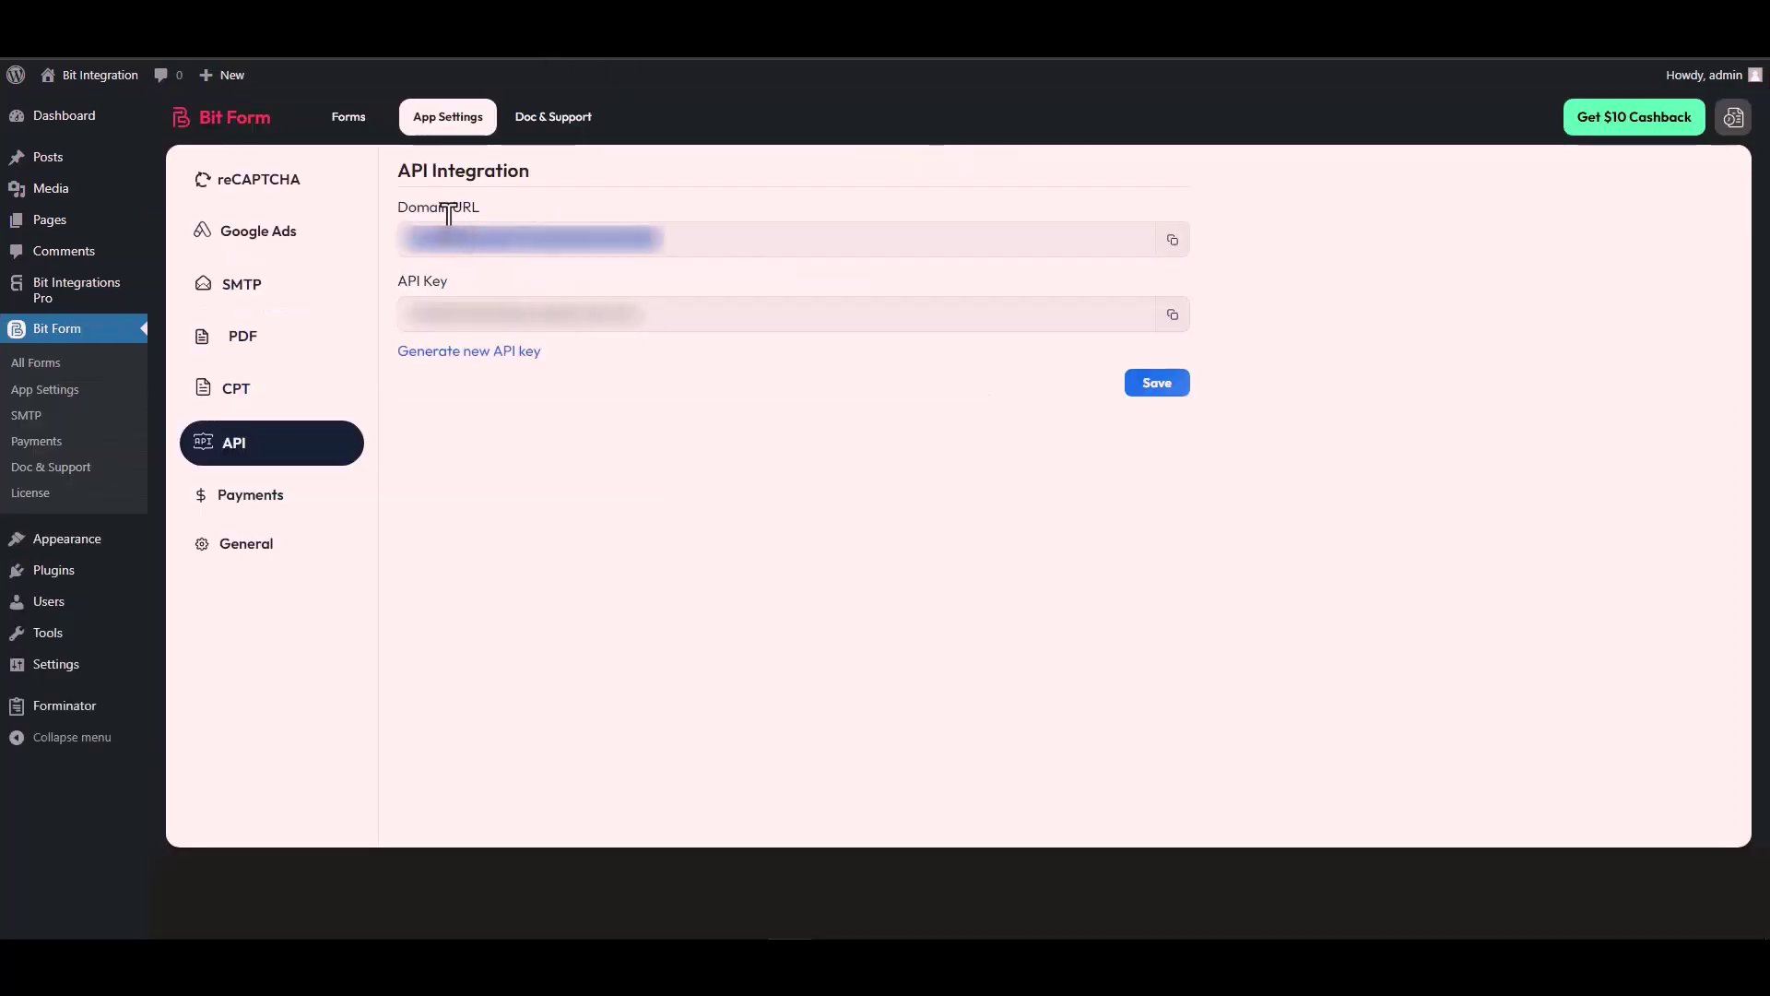
pyautogui.click(1173, 240)
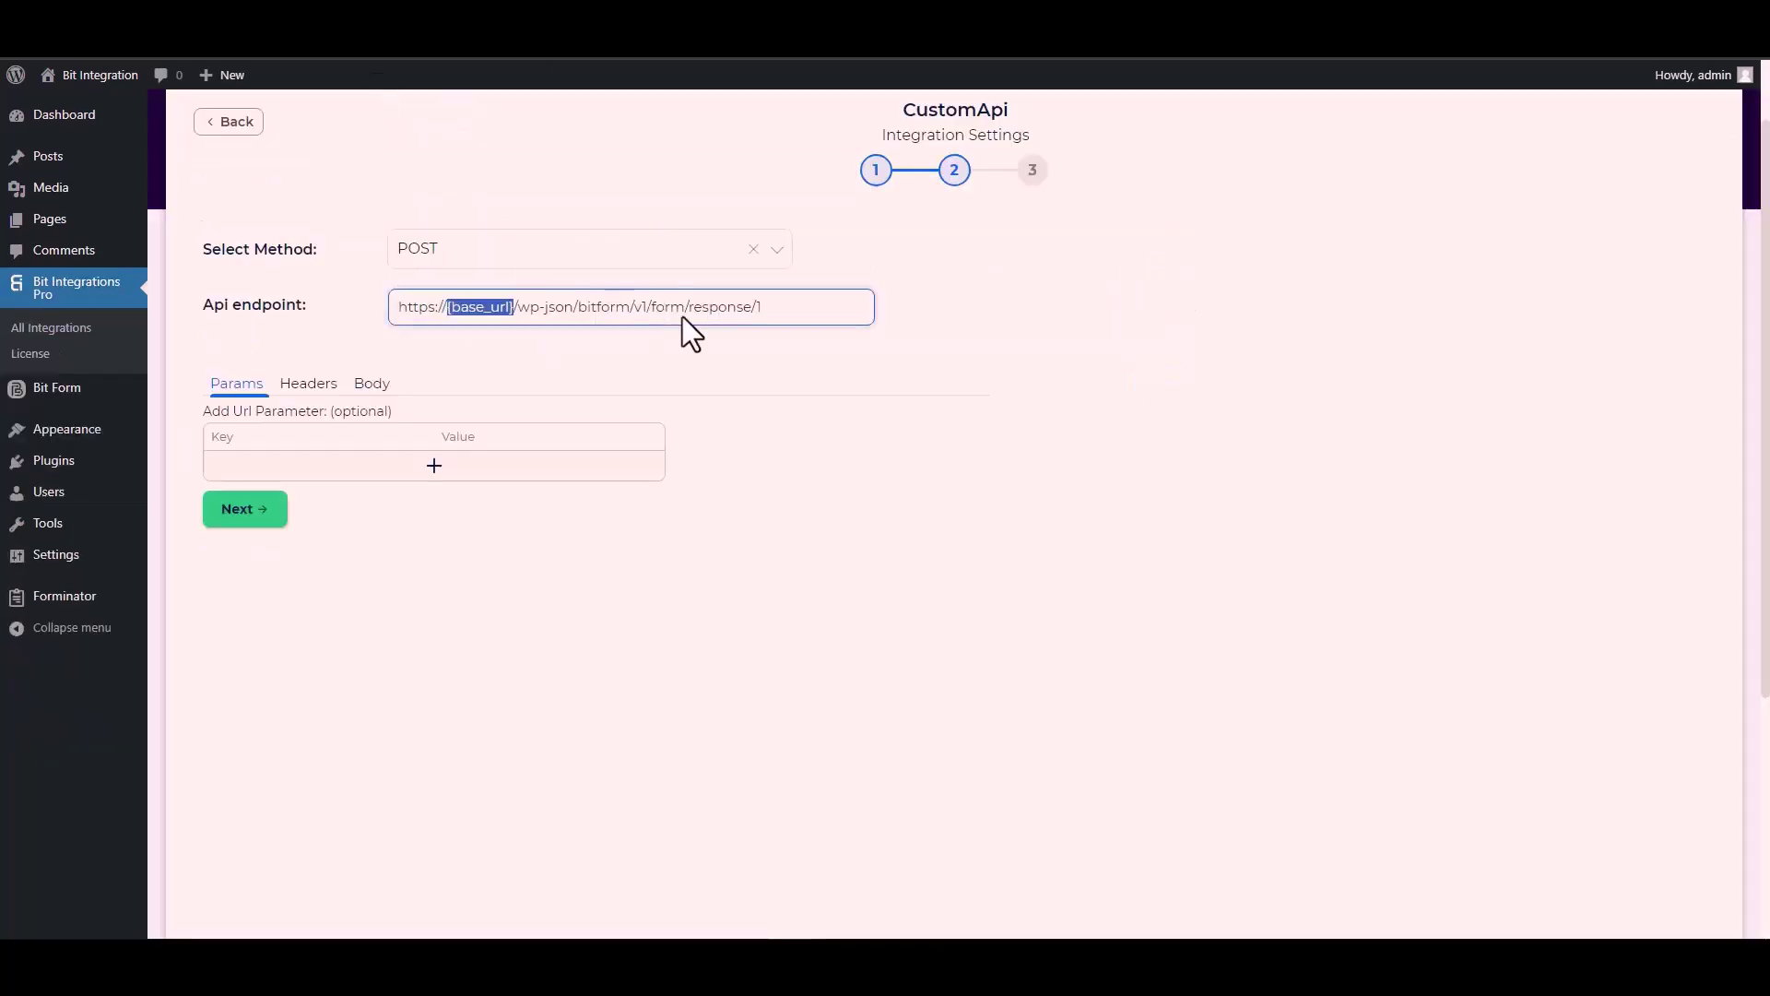
pyautogui.click(511, 306)
pyautogui.moveTo(515, 305); pyautogui.dragTo(399, 319)
pyautogui.hotkey('ctrl', 'v')
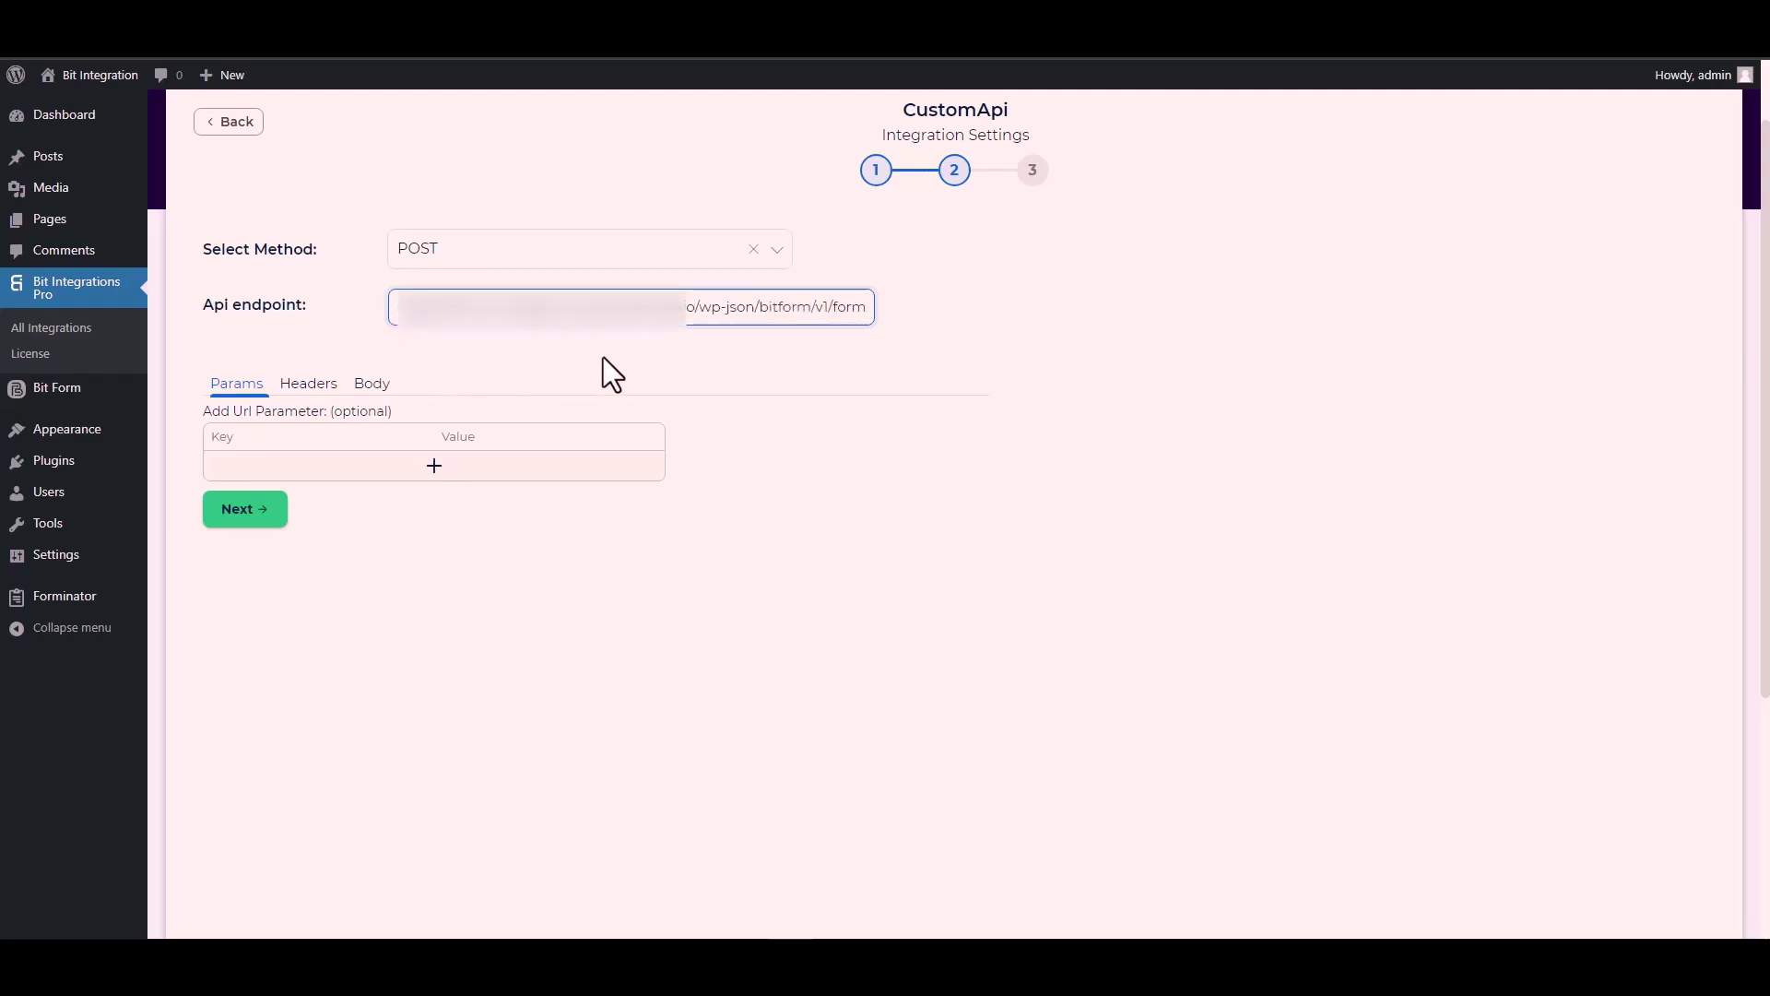
pyautogui.click(615, 371)
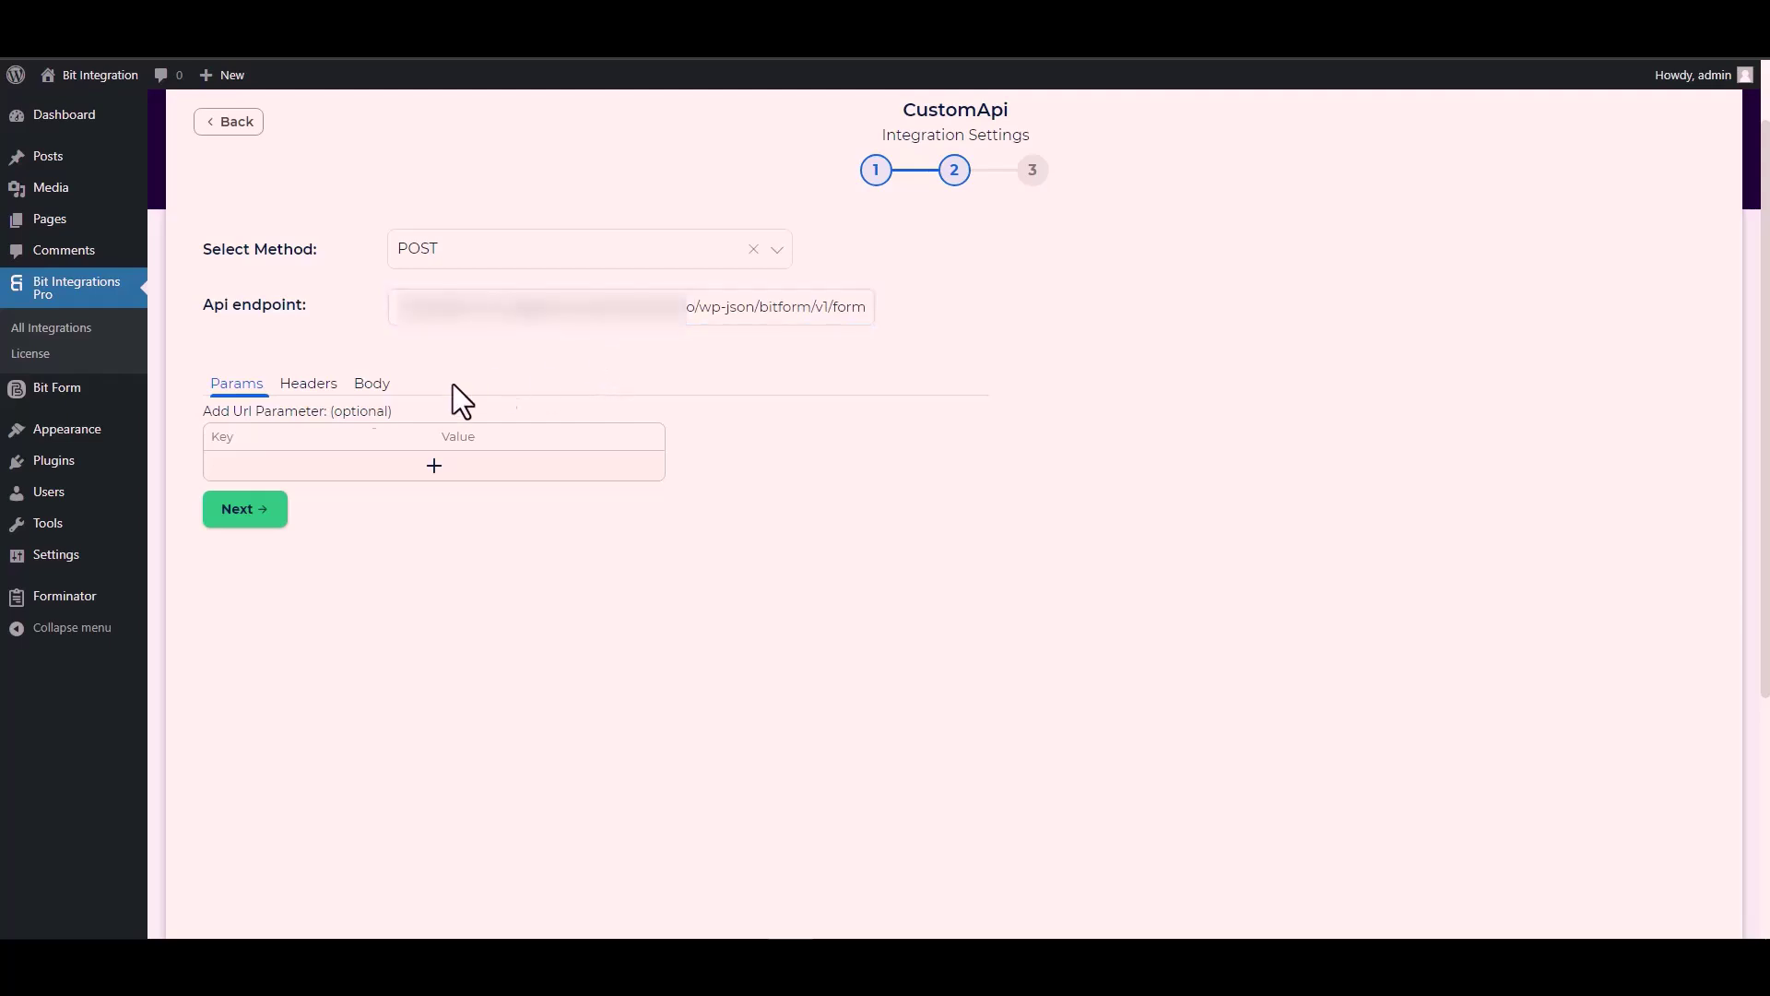
# - Enable Send All Data in the request Body with content type application/x-www-form-urlencoded
pyautogui.click(373, 383)
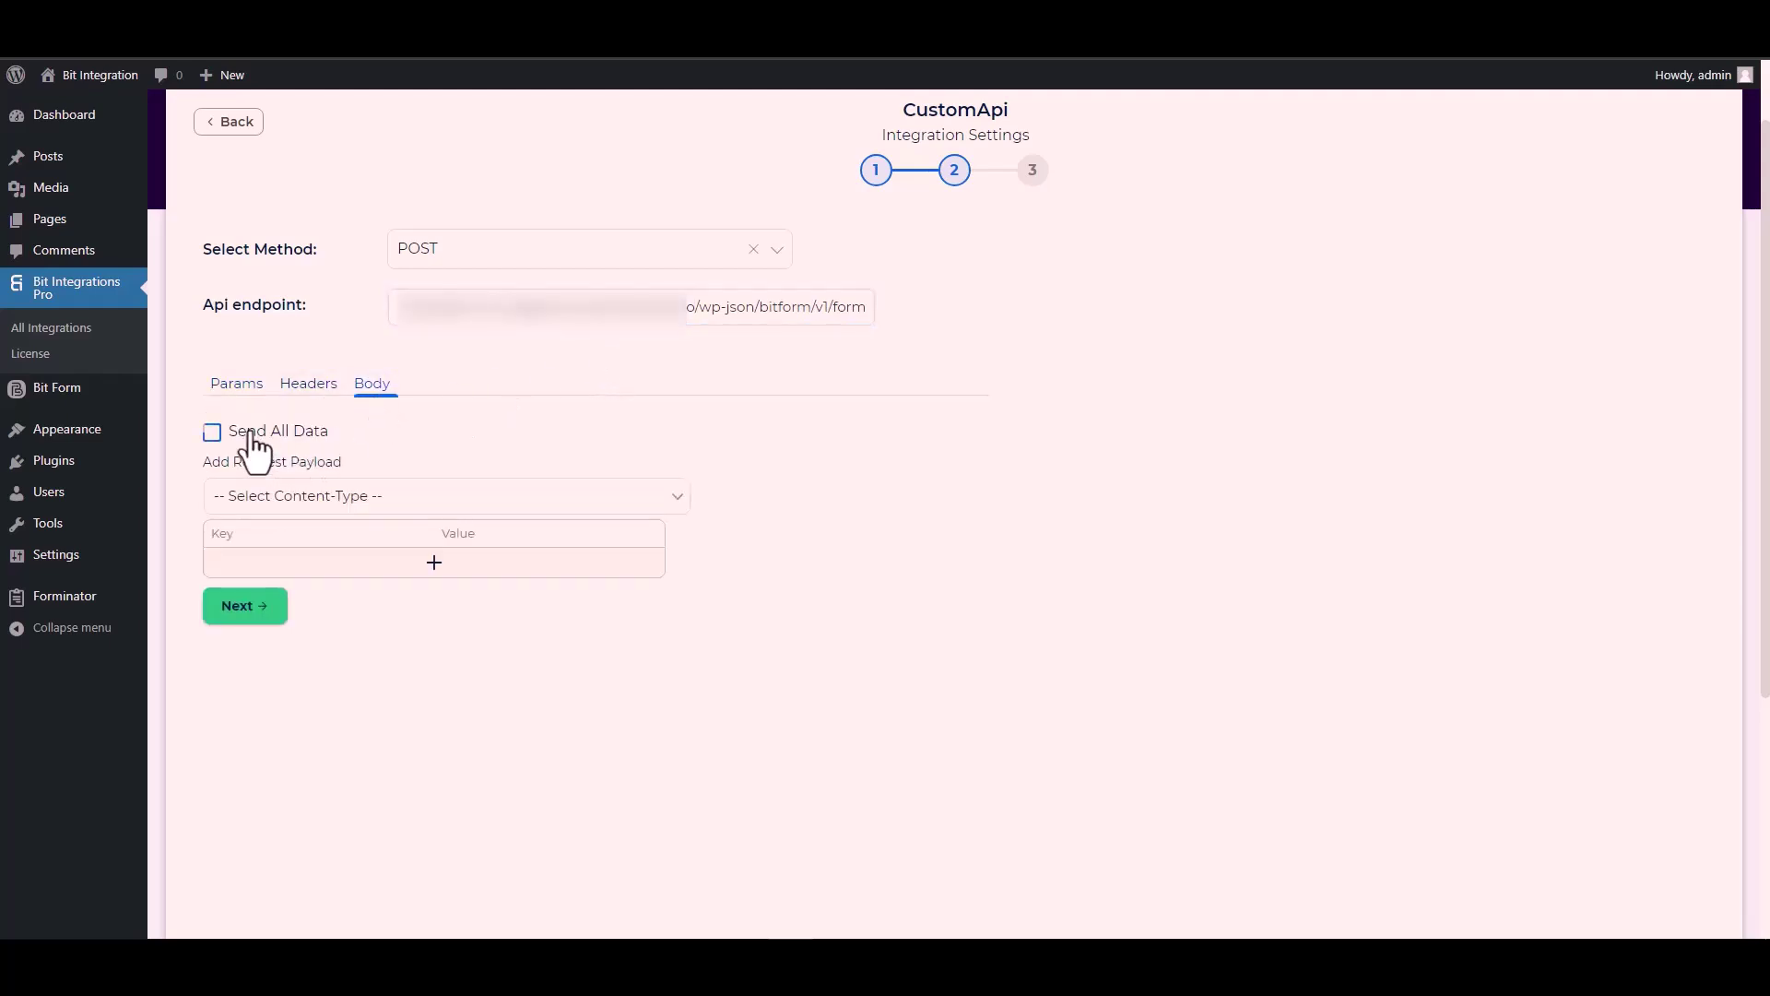
pyautogui.click(212, 432)
pyautogui.scroll(-2, 456, 414)
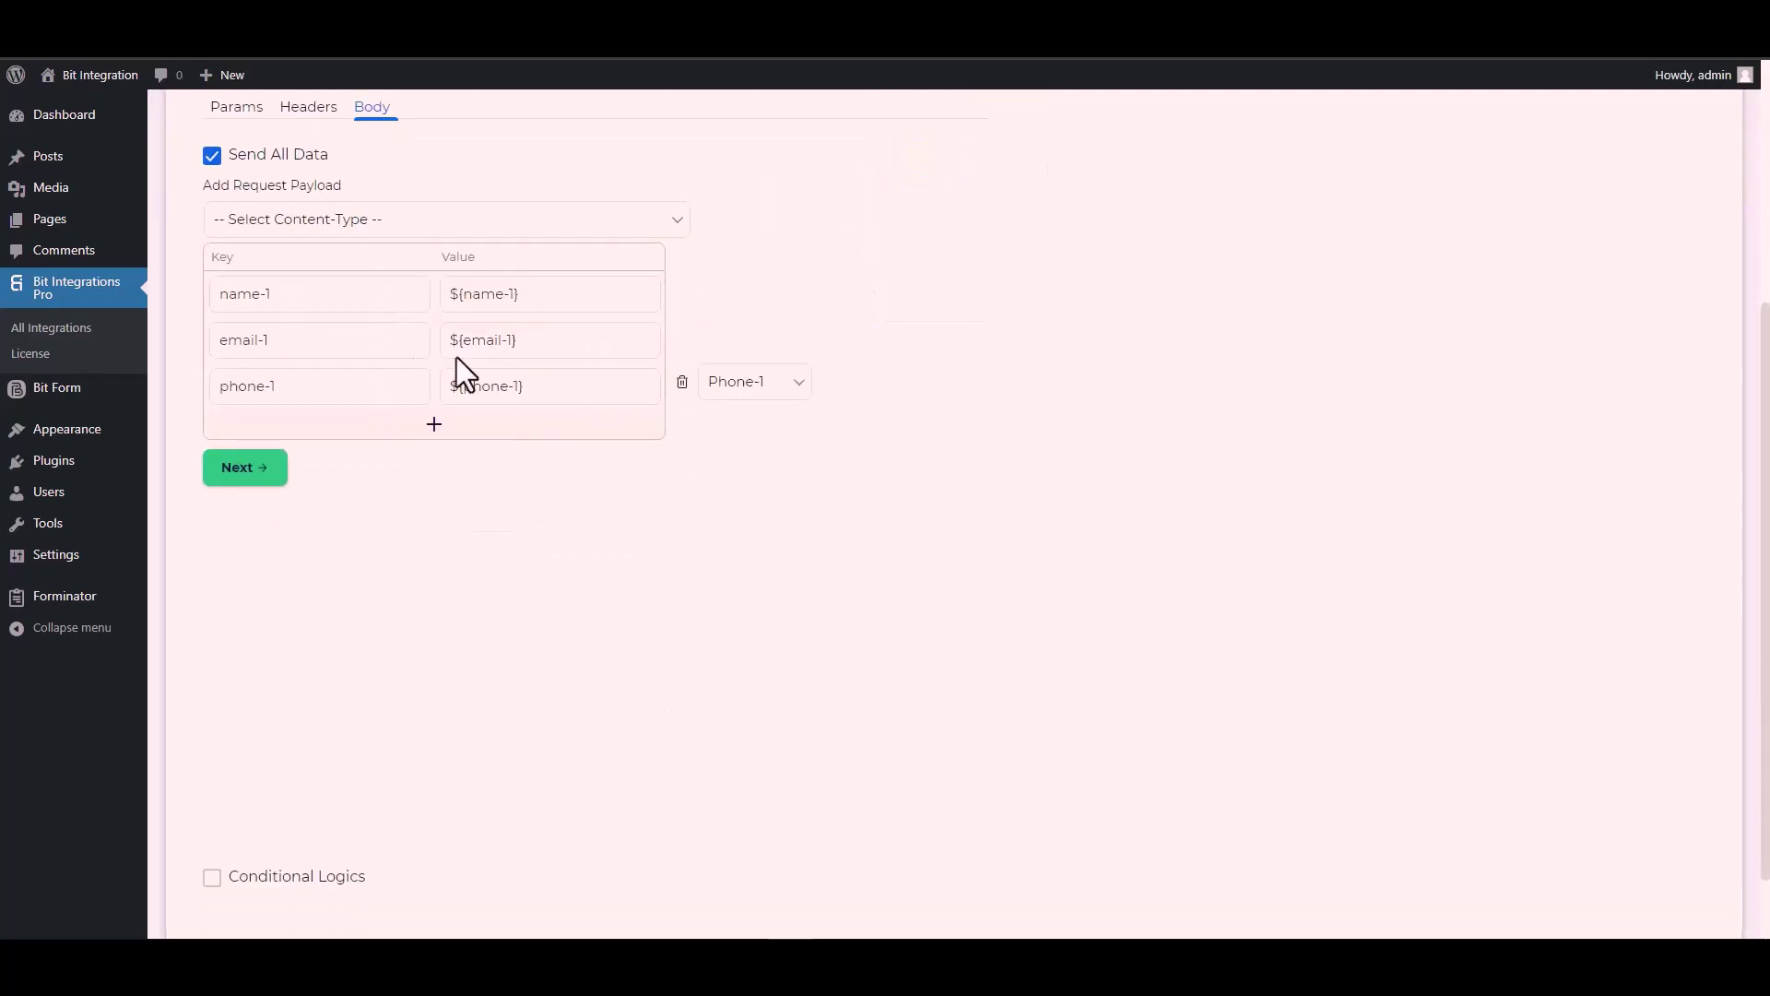
pyautogui.click(347, 219)
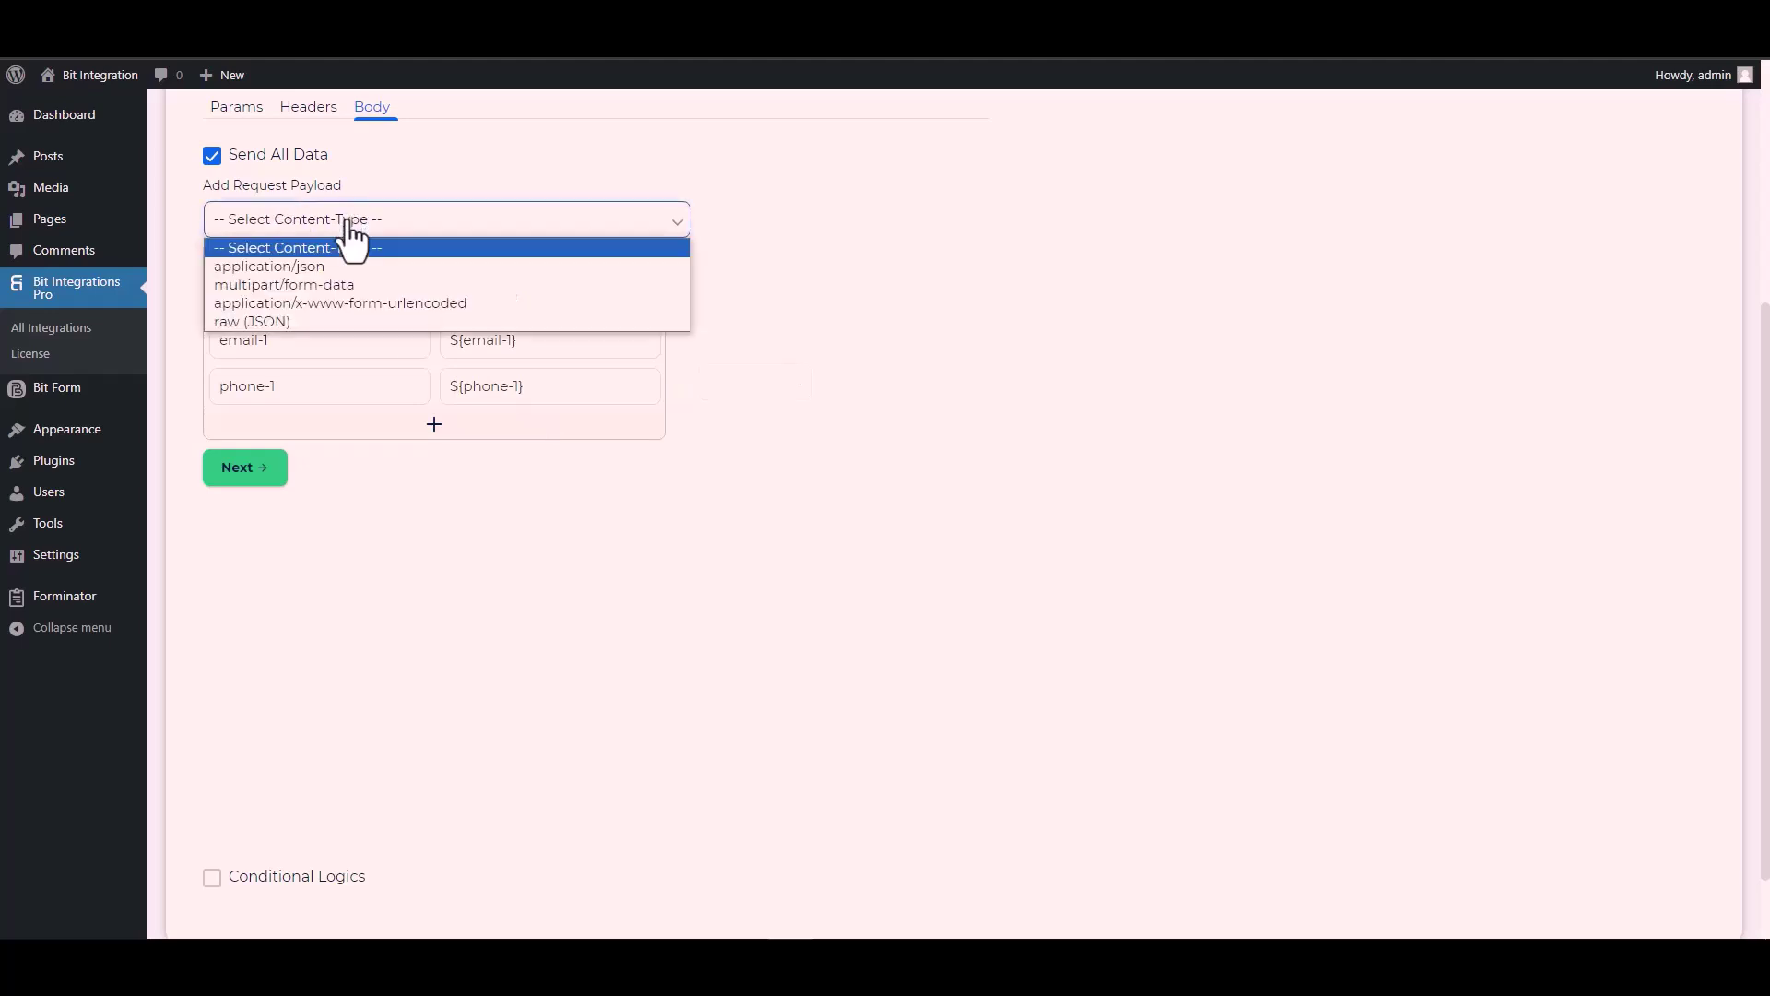
pyautogui.click(405, 303)
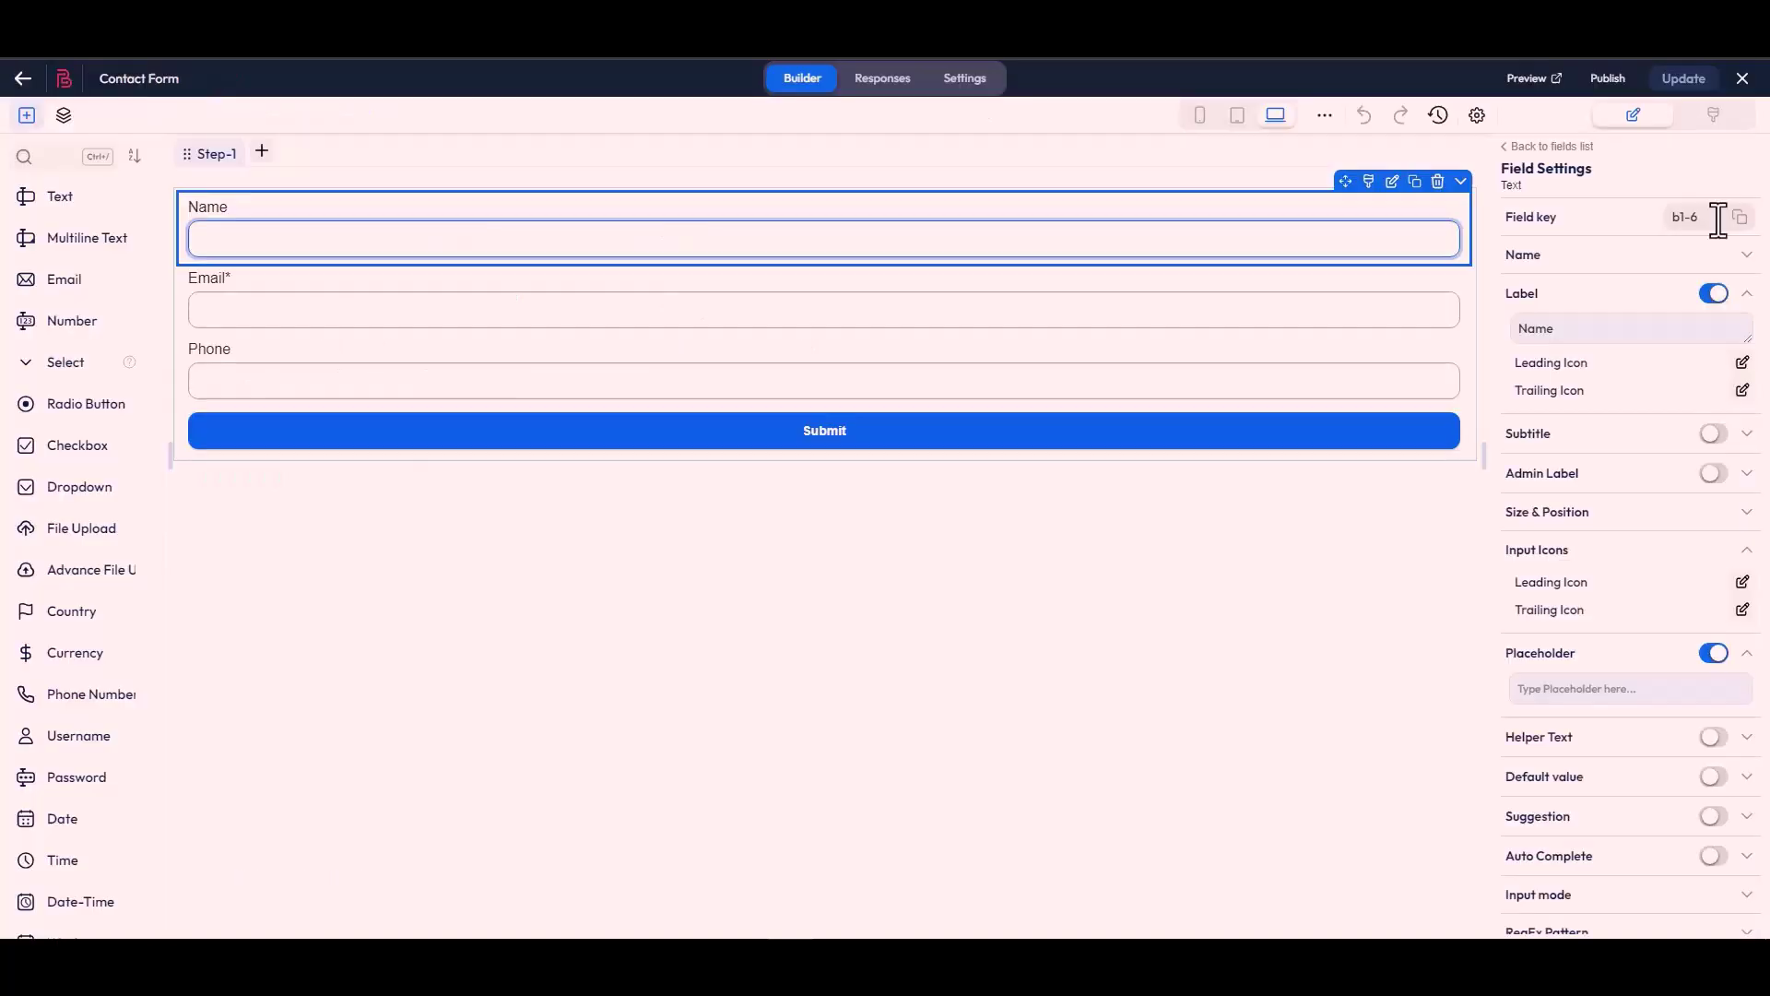
# - Paste the copied Bit Form keys b1-6, b1-4 and b1-7 over payload keys name-1, email-1 and phone-1
pyautogui.click(1741, 220)
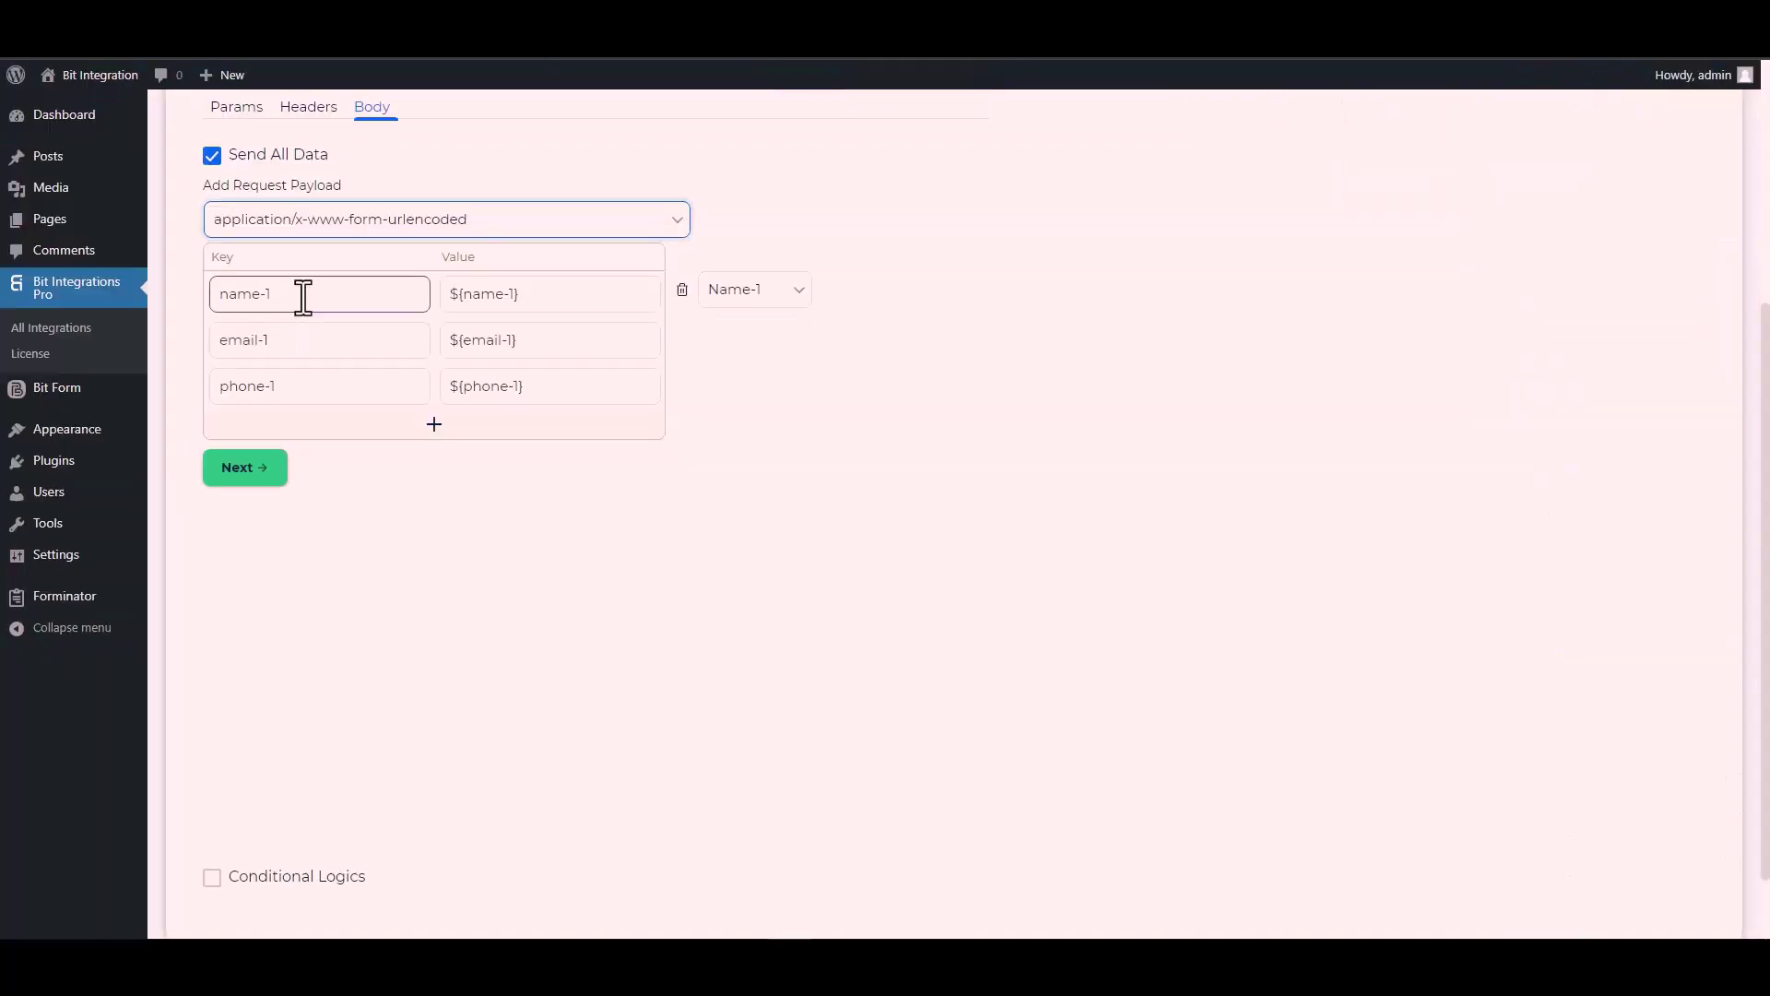
pyautogui.doubleClick(304, 296)
pyautogui.hotkey('ctrl', 'v')
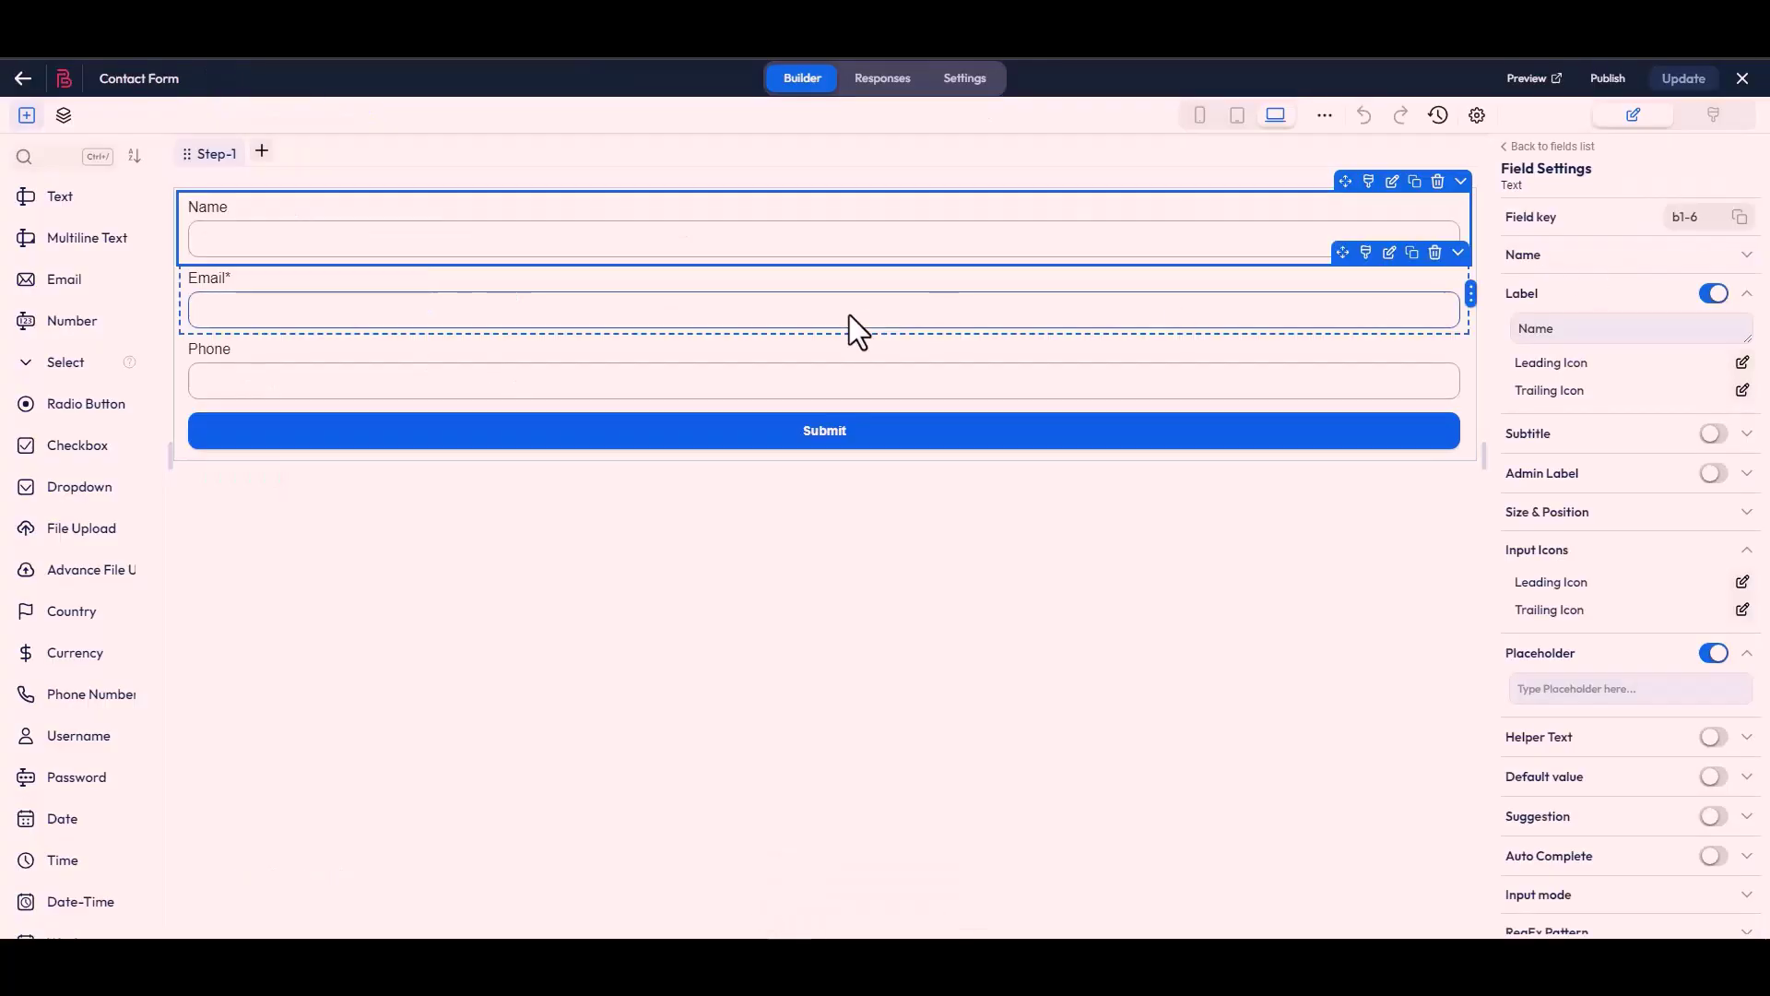
pyautogui.click(849, 315)
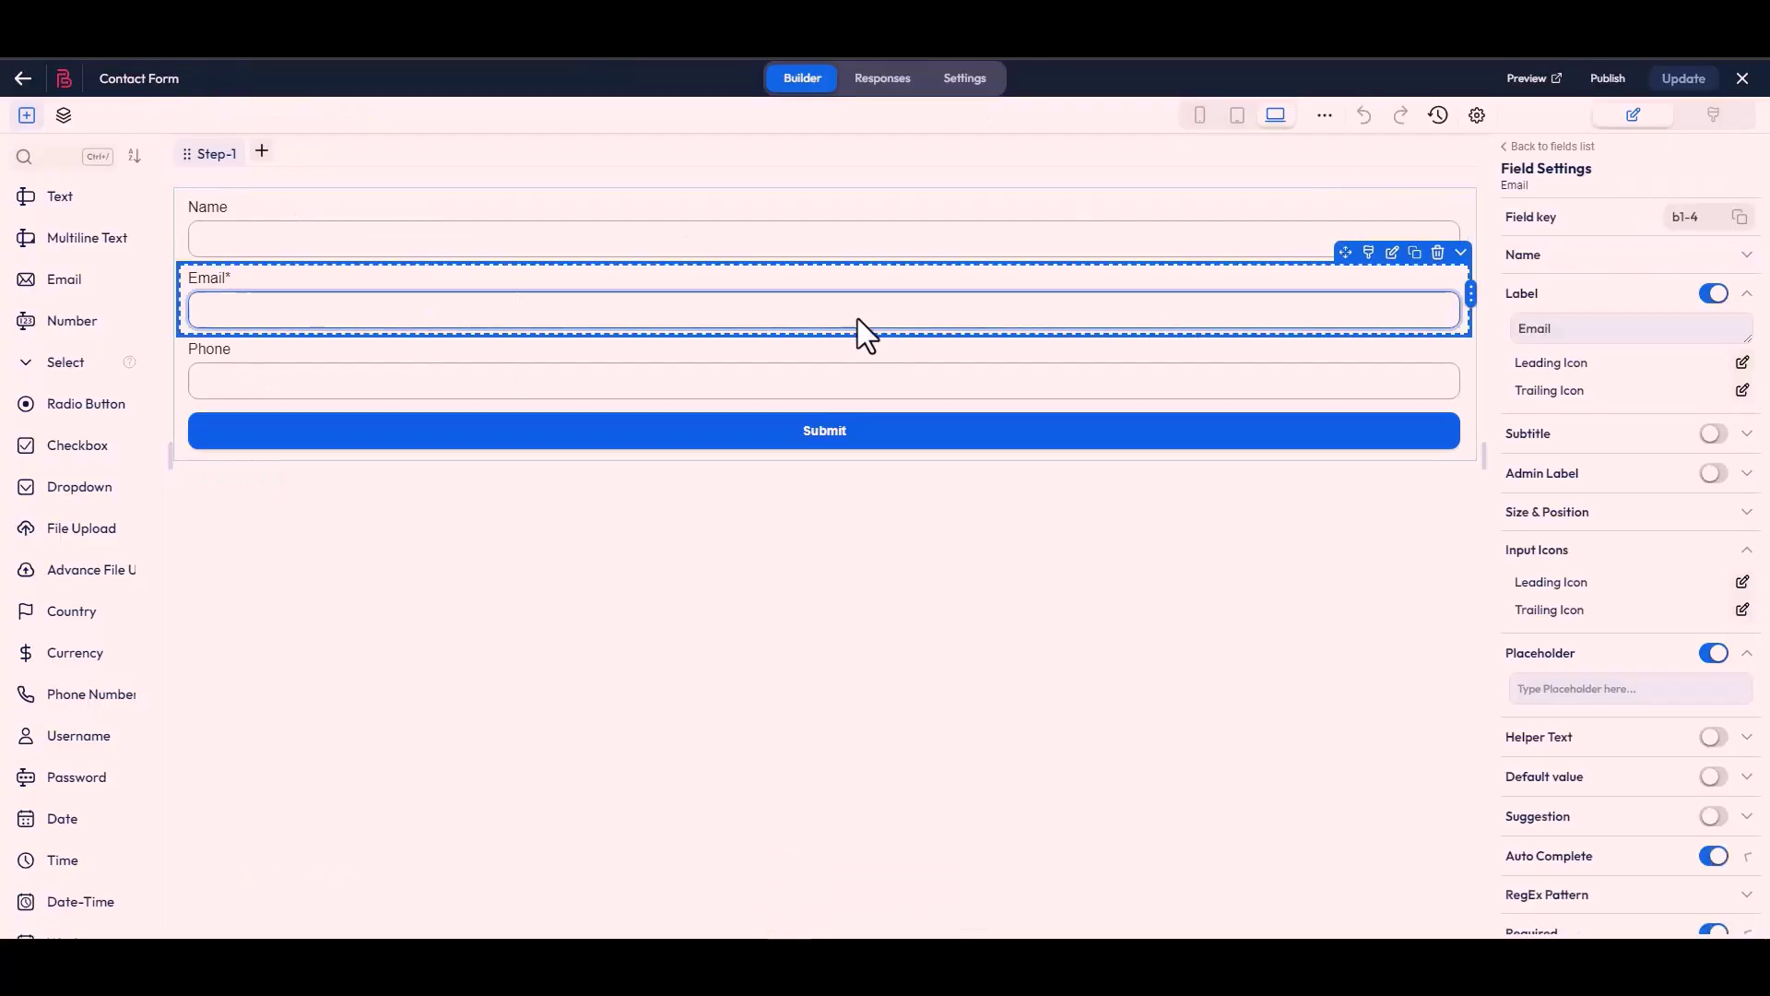
pyautogui.click(1741, 217)
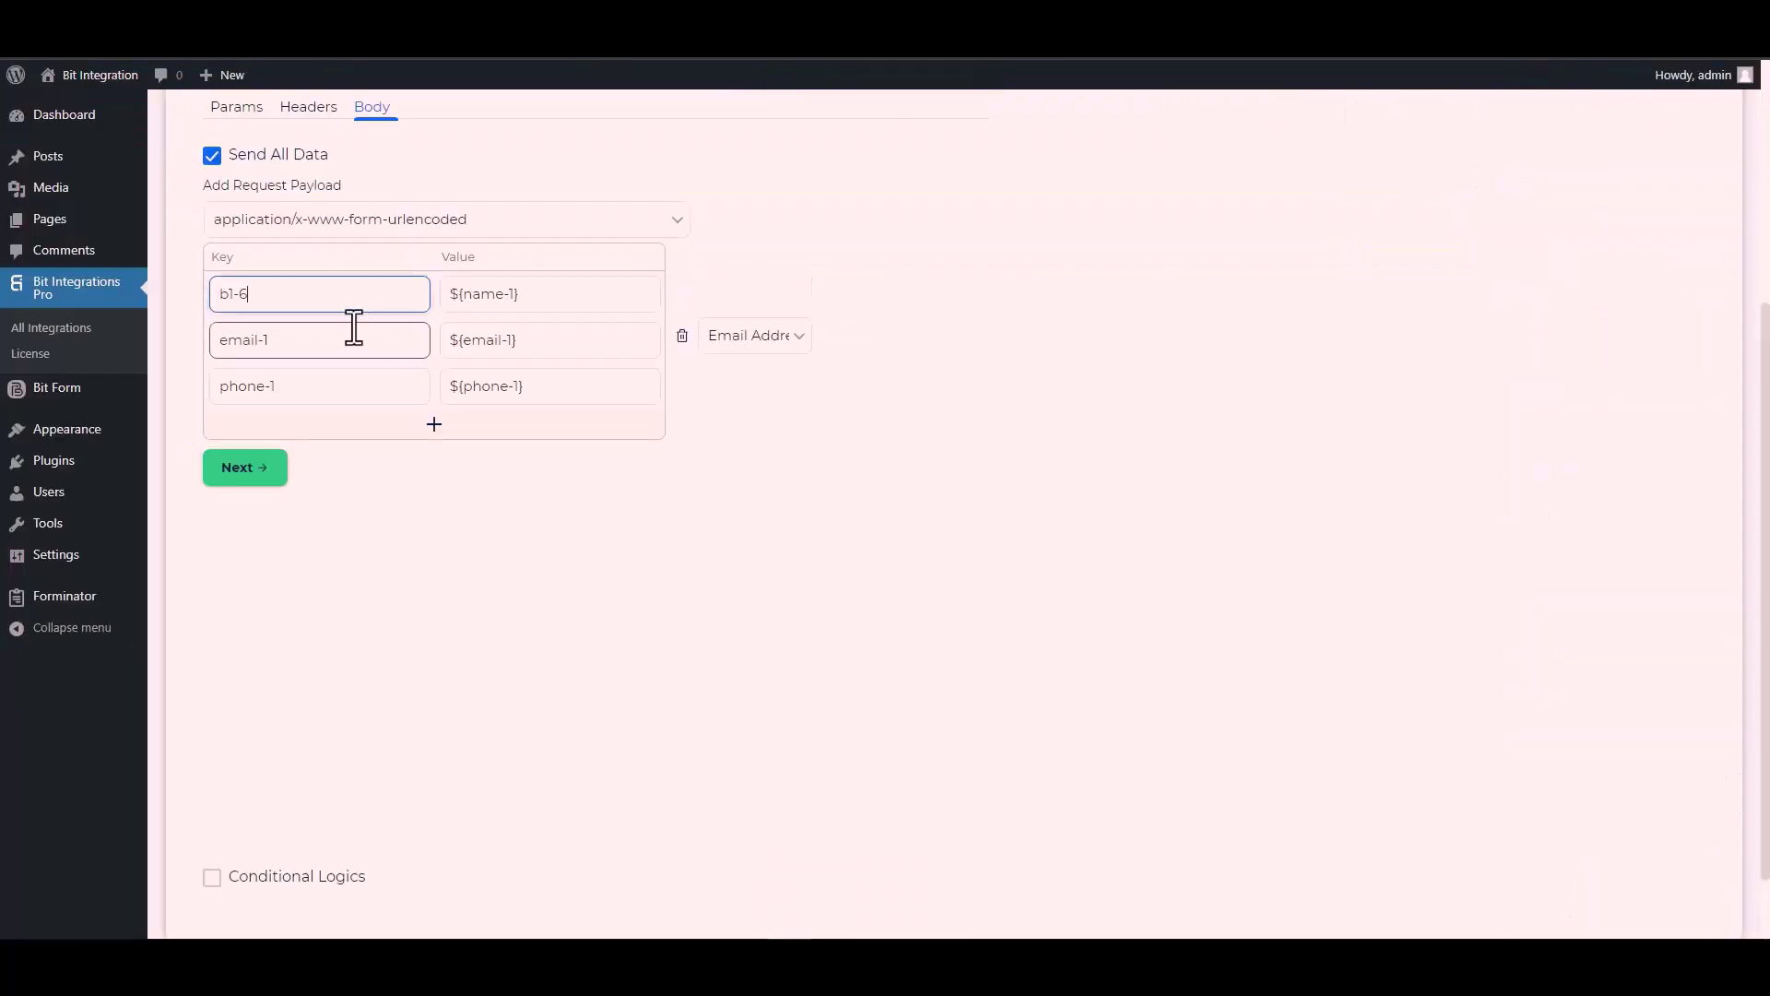
pyautogui.click(297, 341)
pyautogui.hotkey('ctrl', 'a')
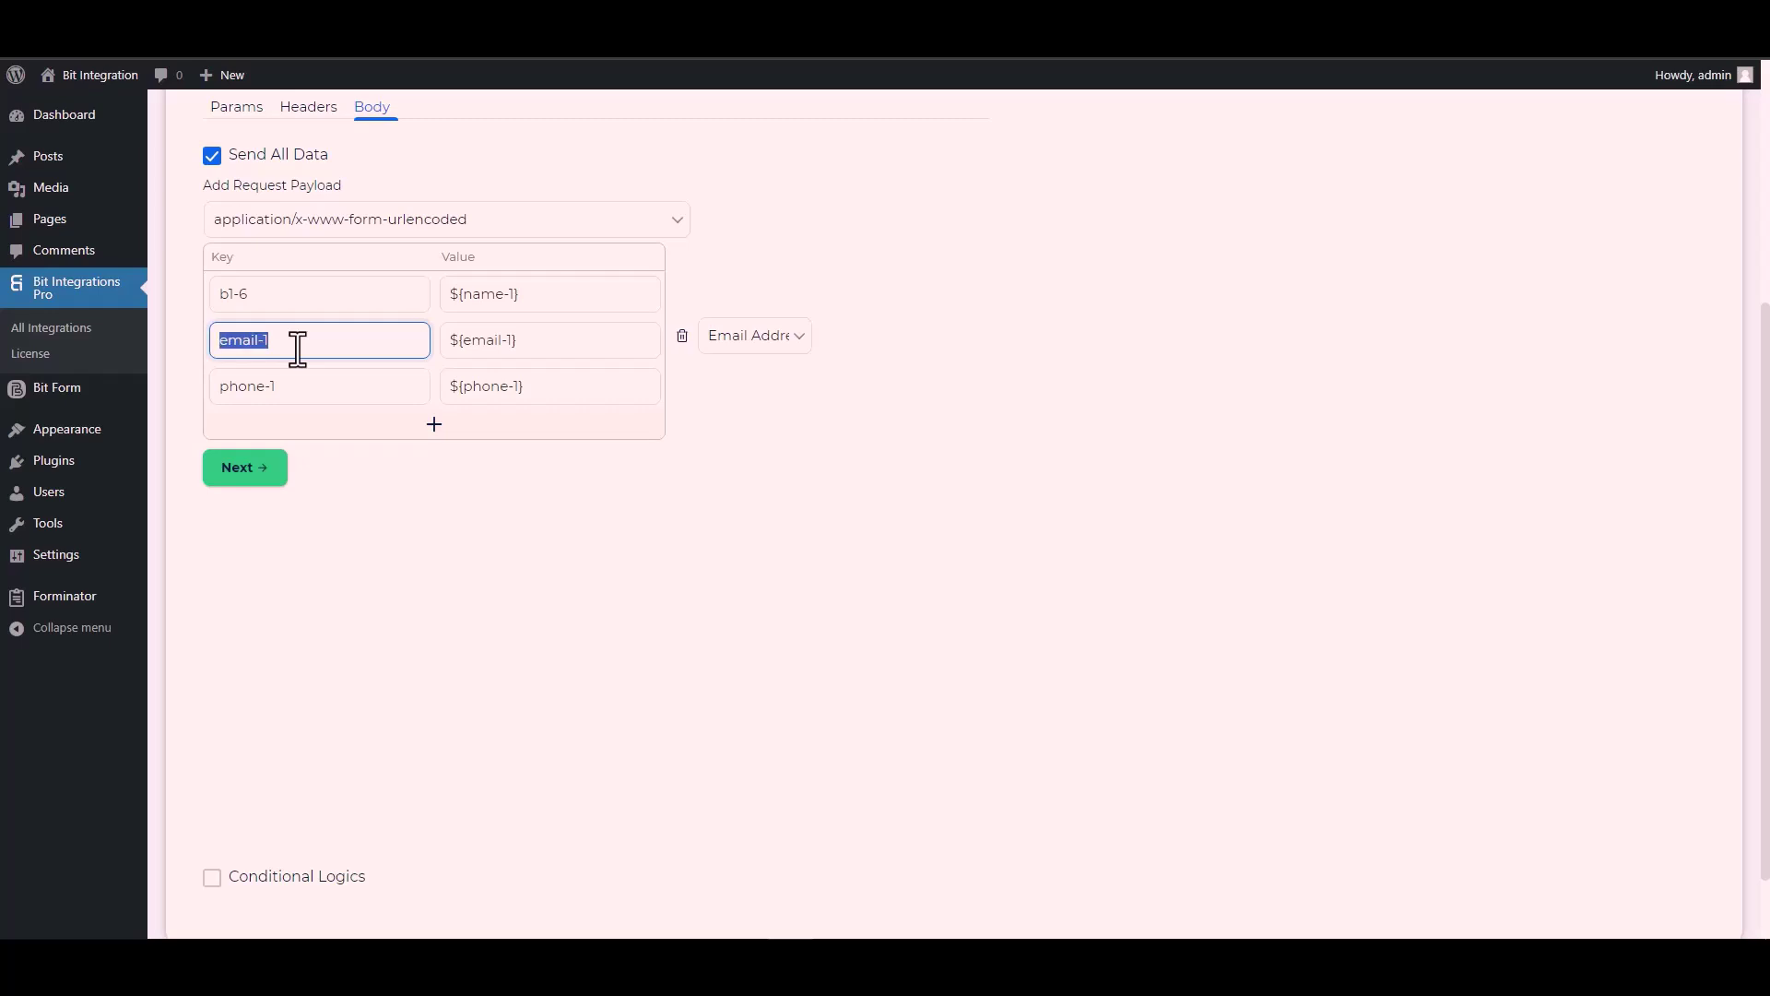
pyautogui.hotkey('ctrl', 'v')
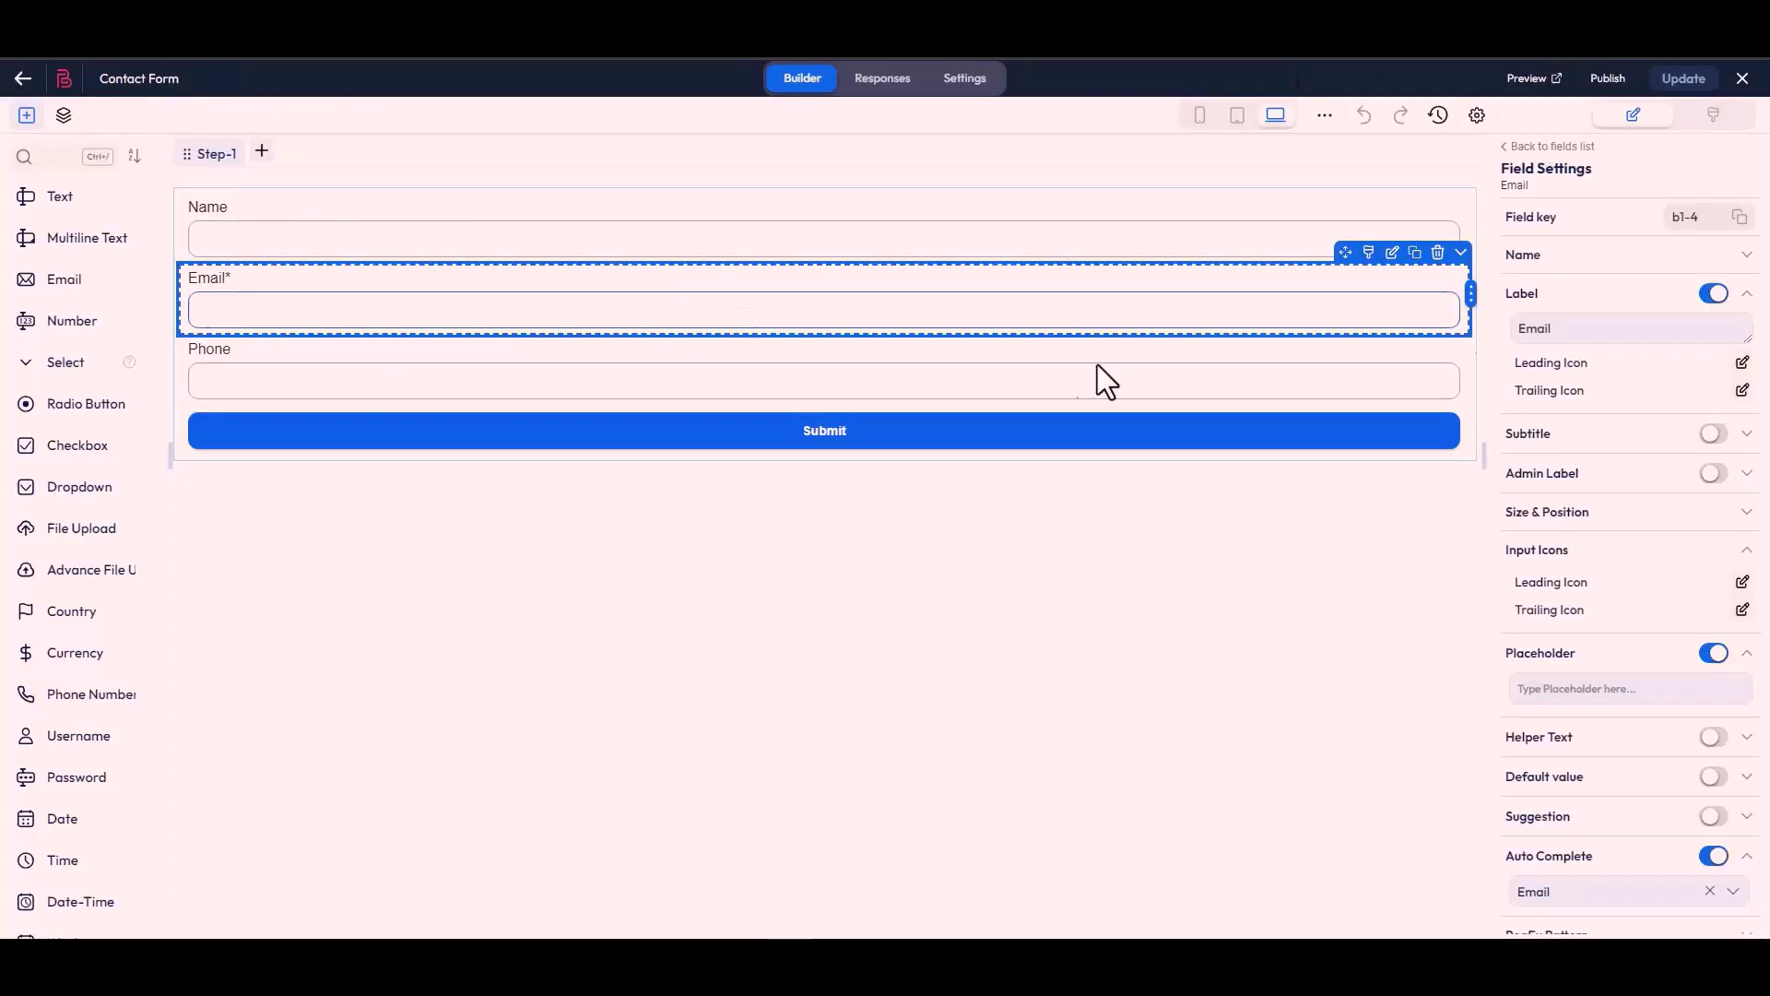
pyautogui.click(898, 399)
pyautogui.click(1741, 218)
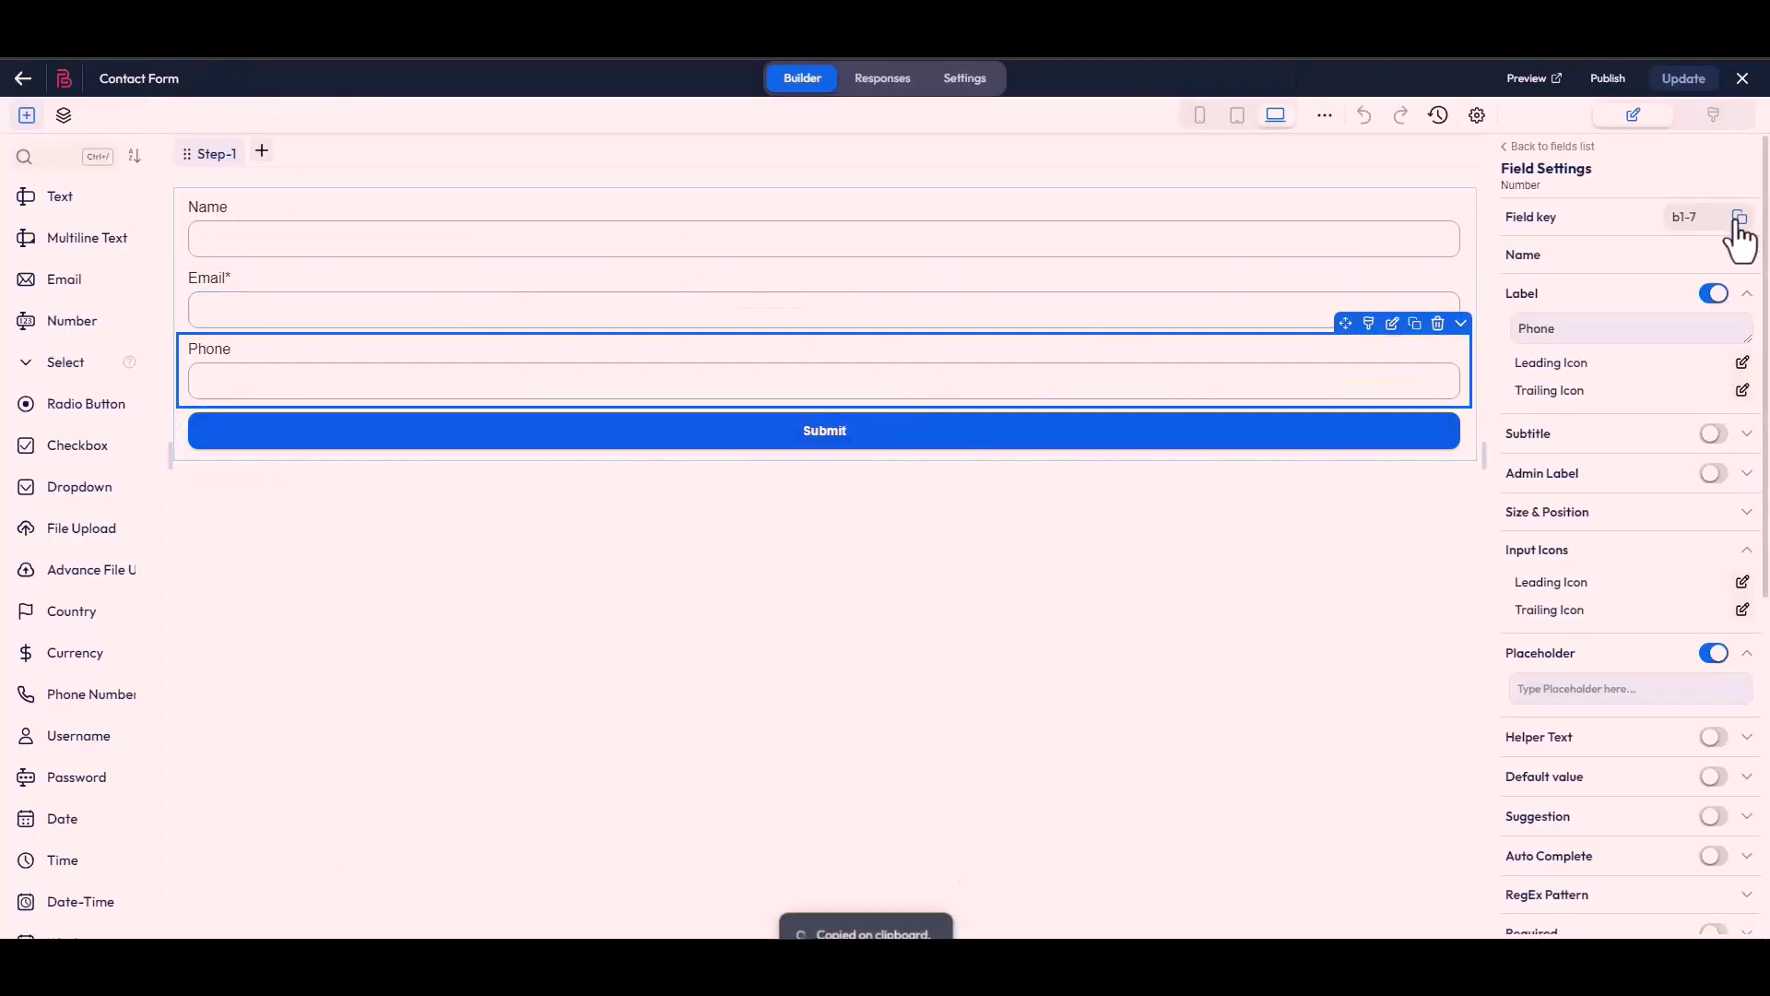
pyautogui.doubleClick(289, 394)
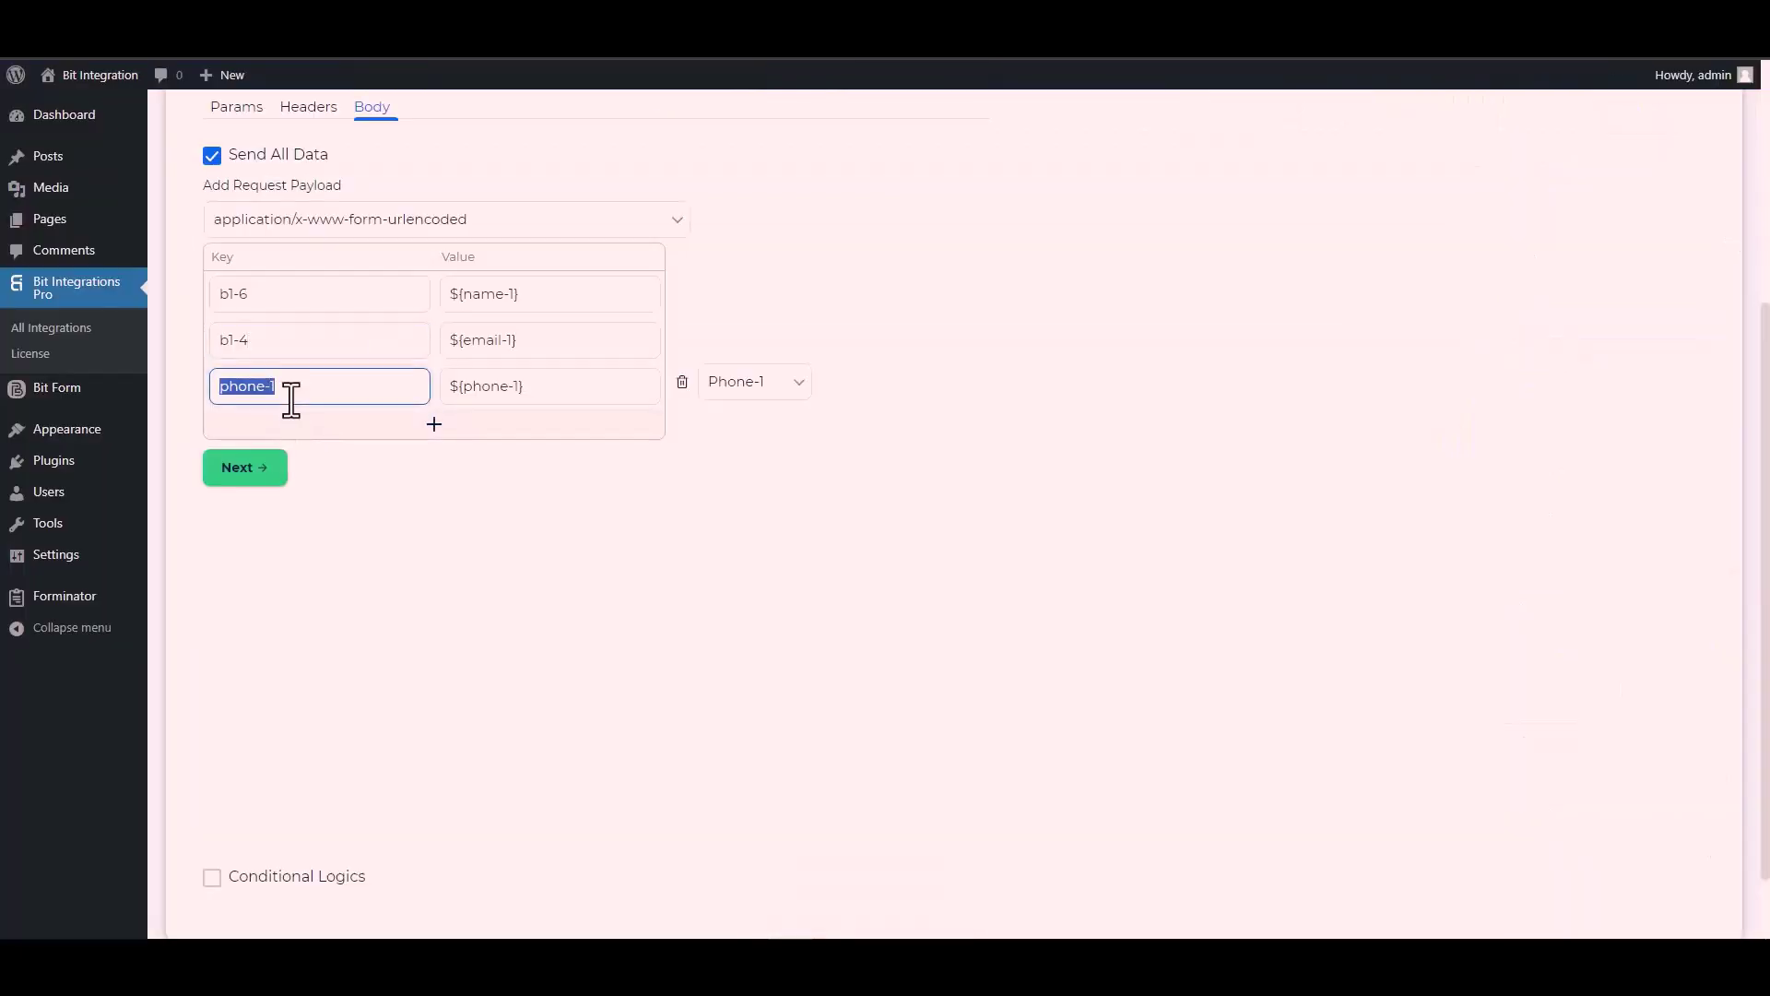
pyautogui.hotkey('ctrl', 'v')
pyautogui.scroll(-2, 291, 401)
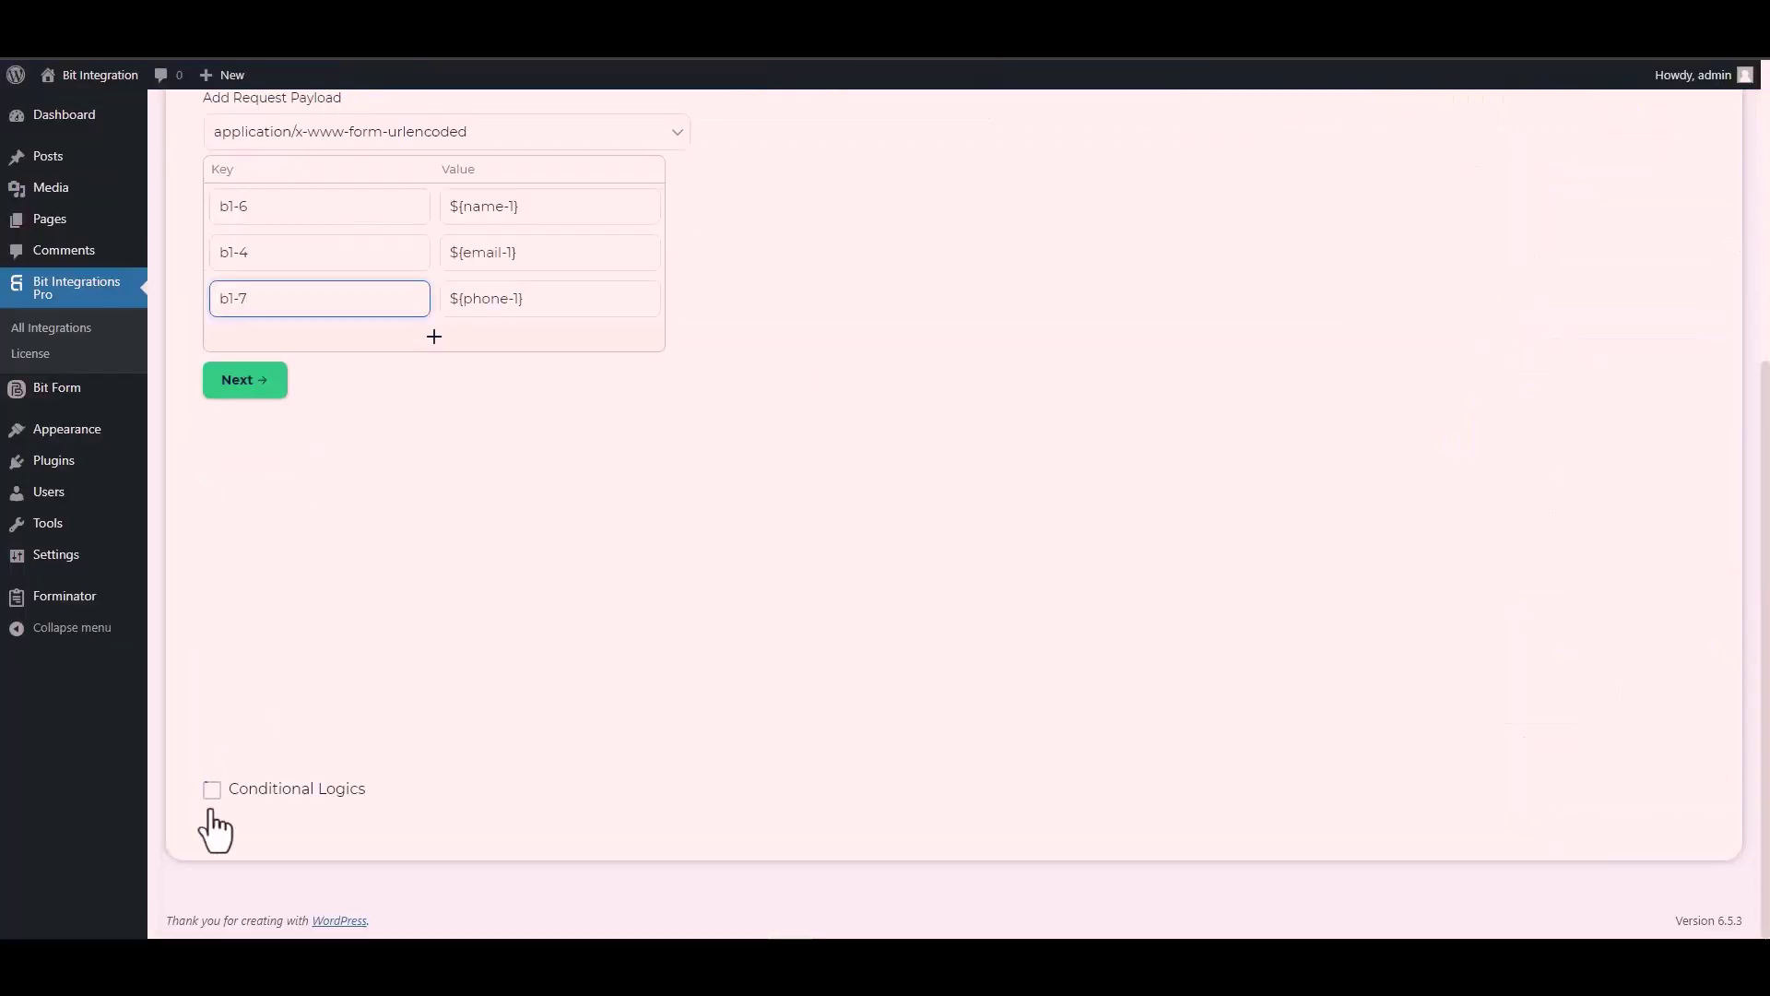
# - Toggle Conditional Logics on and back off, then Finish & Save the Custom API integration
pyautogui.click(212, 791)
pyautogui.scroll(-3, 350, 651)
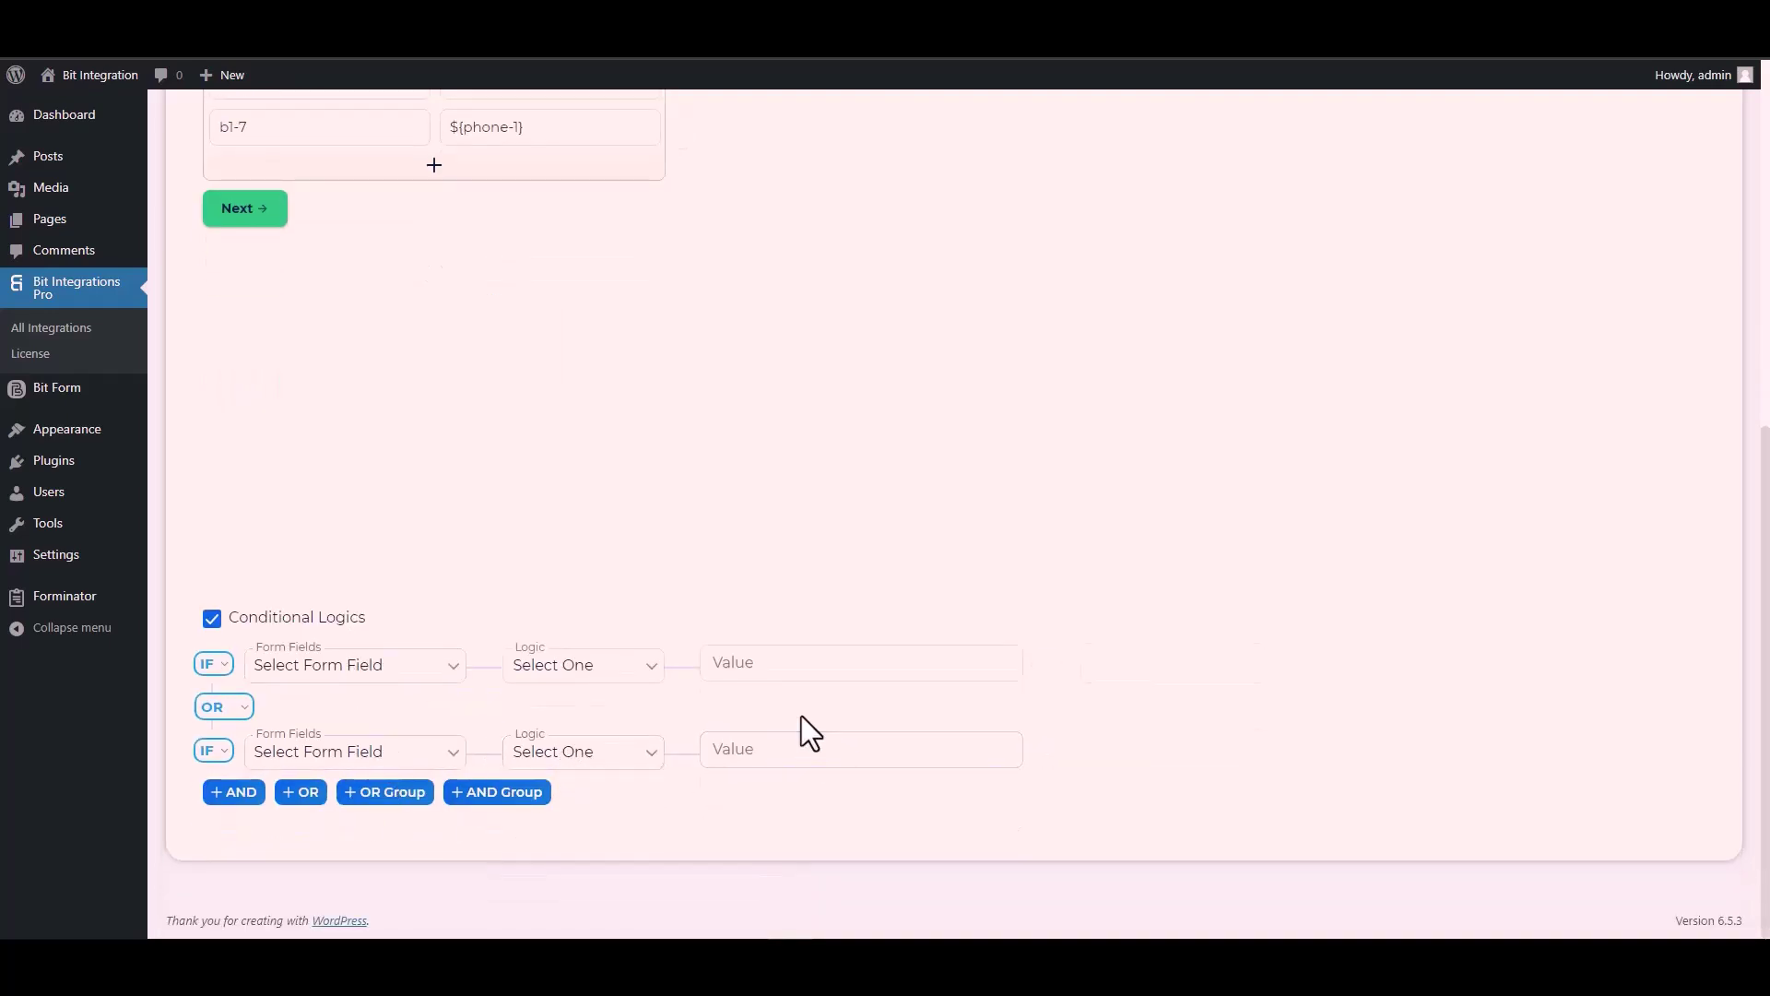
pyautogui.click(212, 617)
pyautogui.scroll(5, 430, 622)
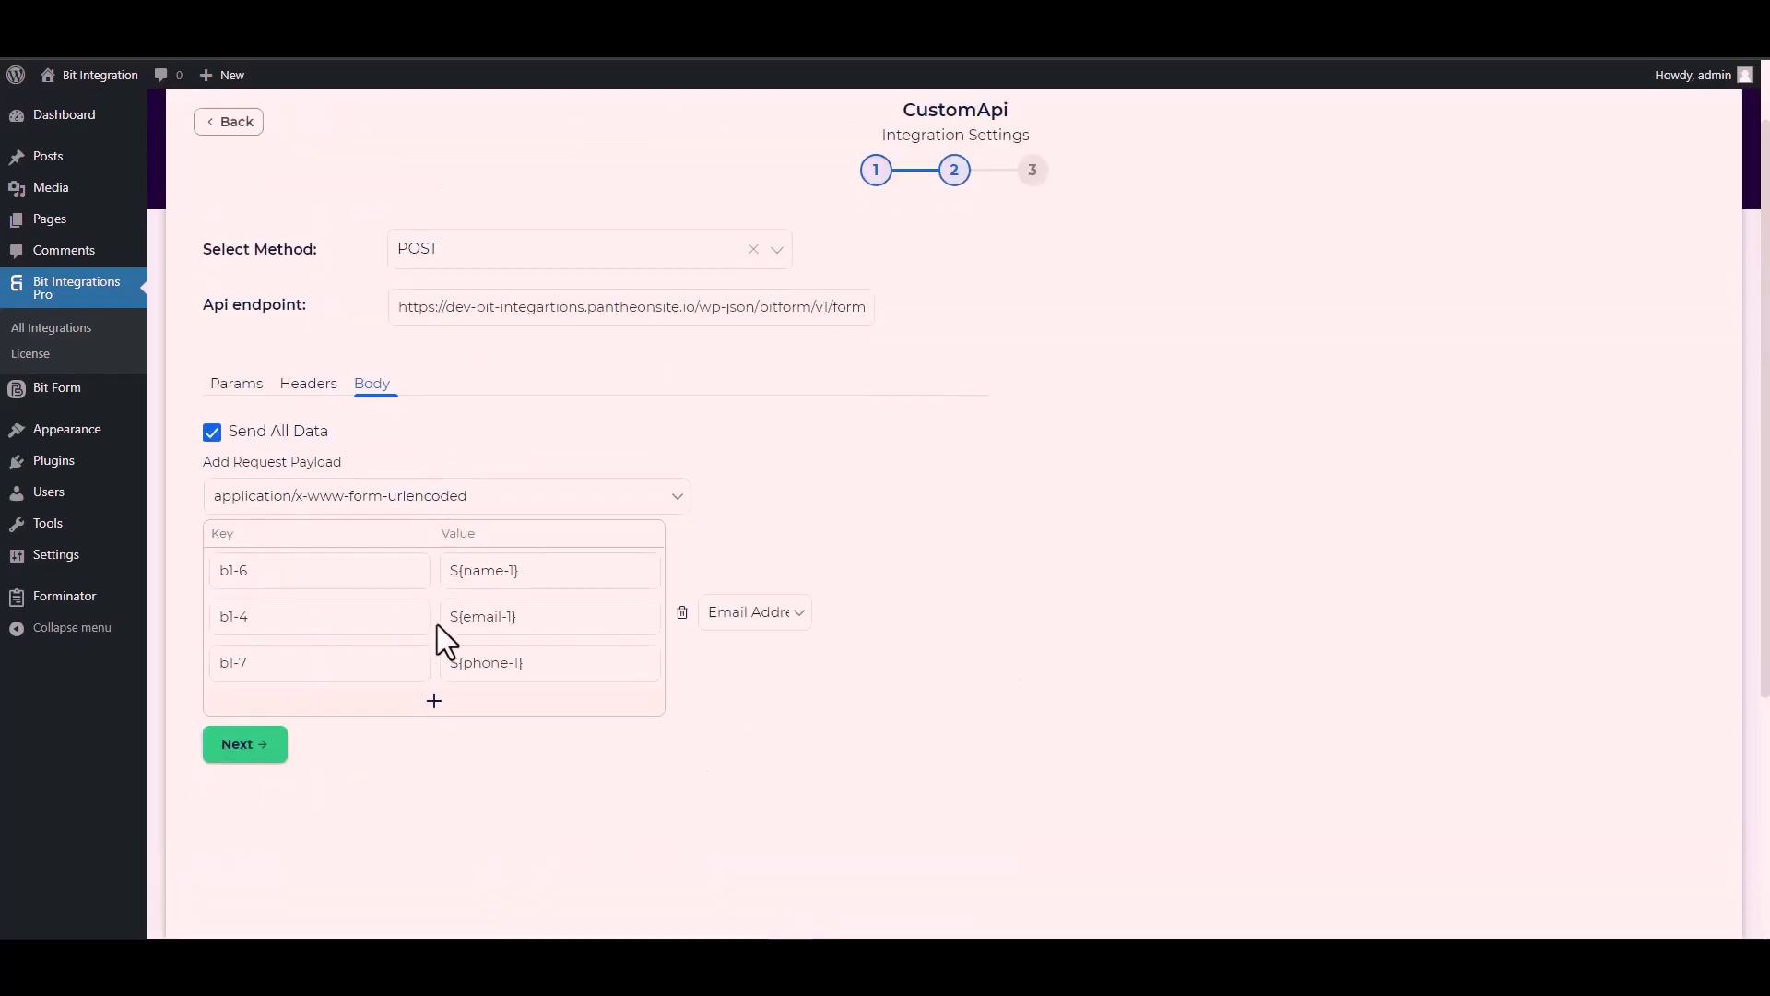
pyautogui.click(246, 744)
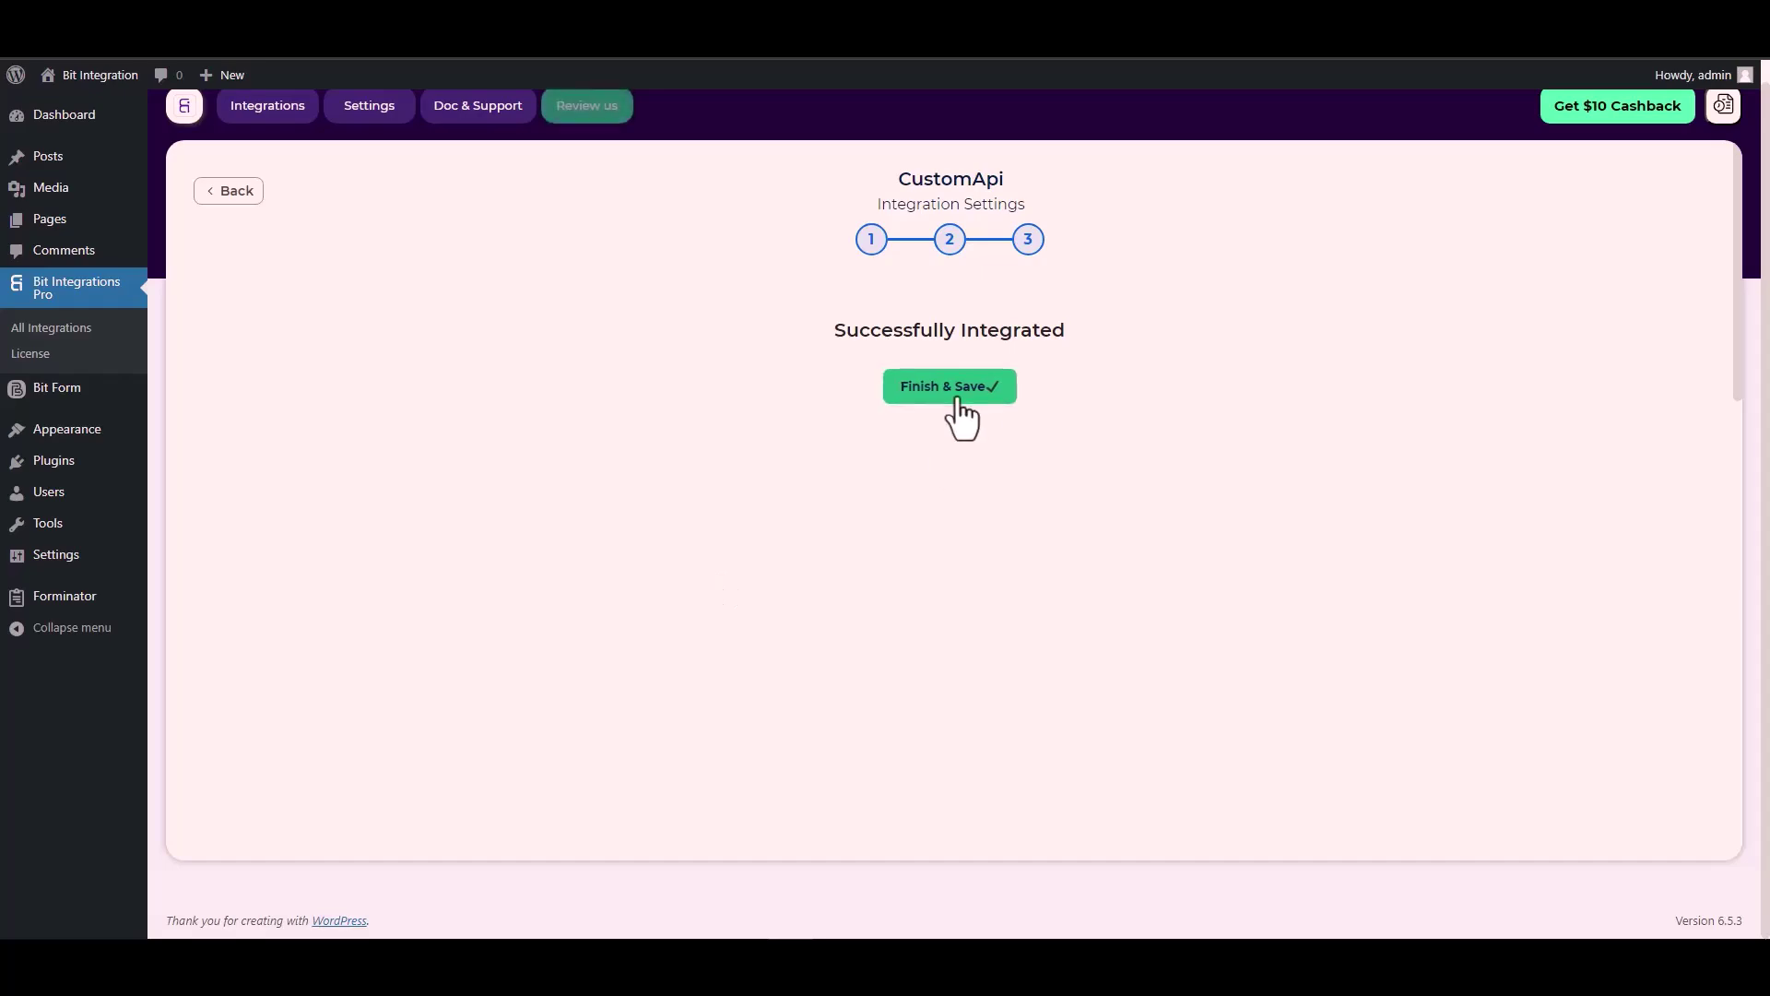
pyautogui.click(962, 401)
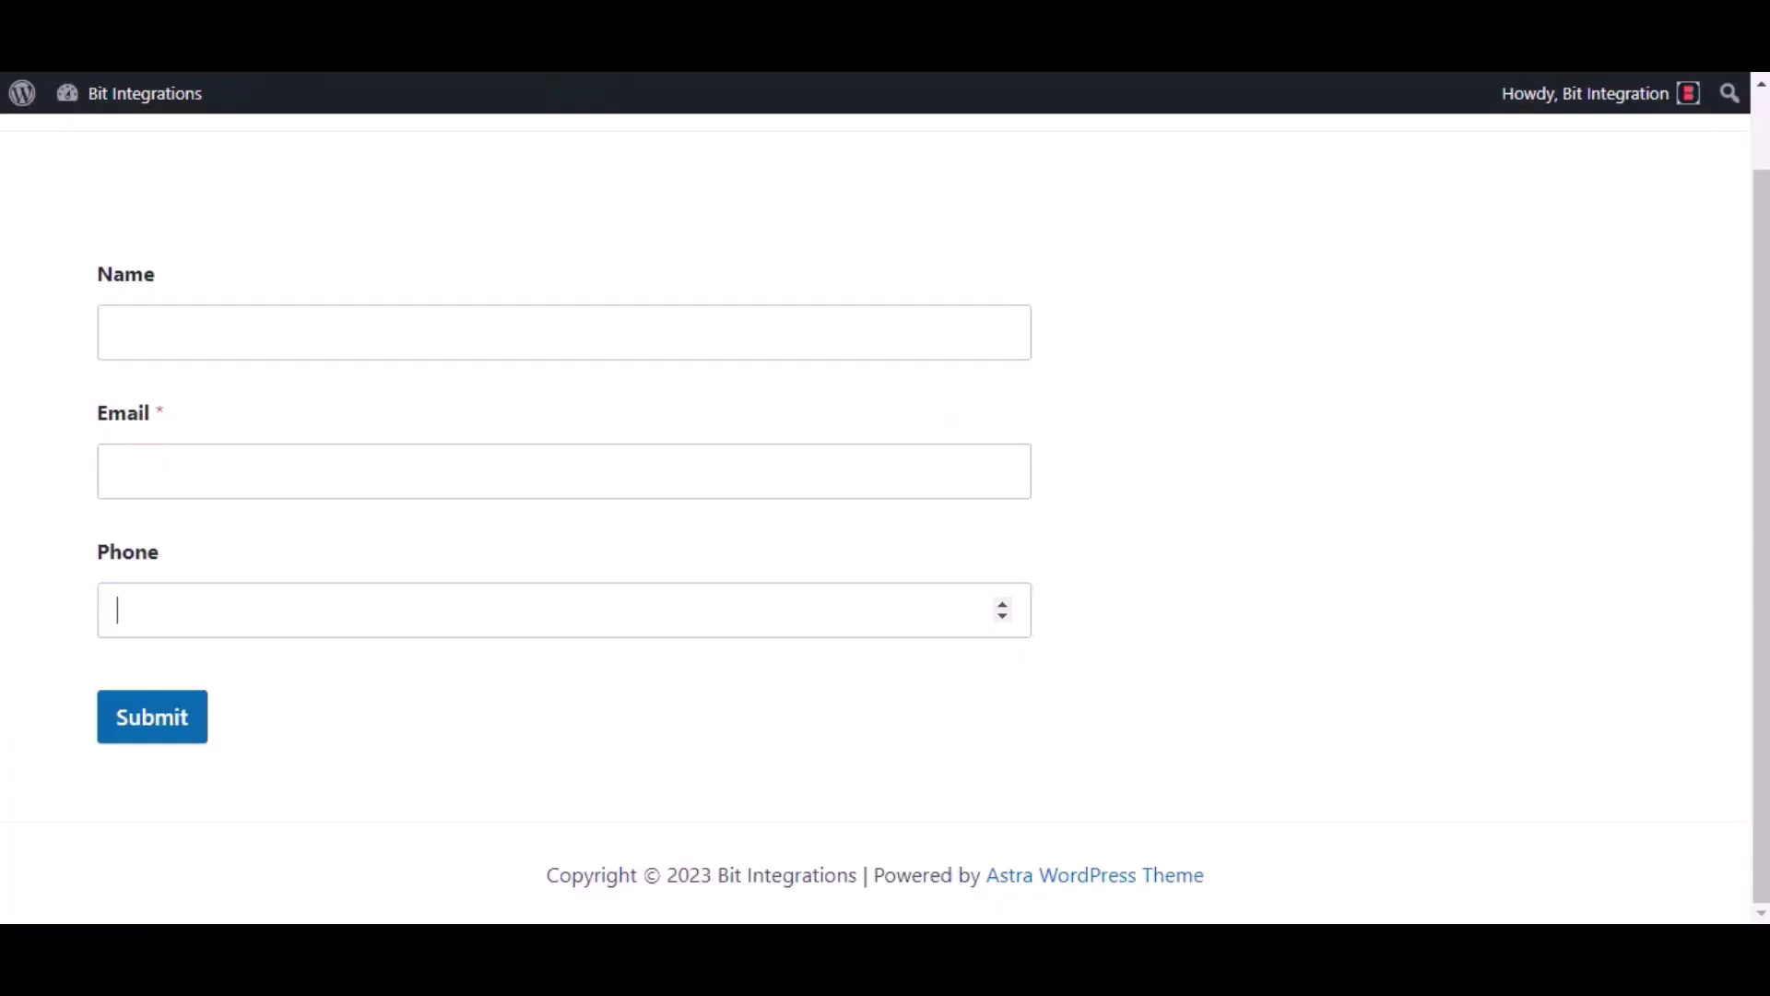
pyautogui.click(199, 316)
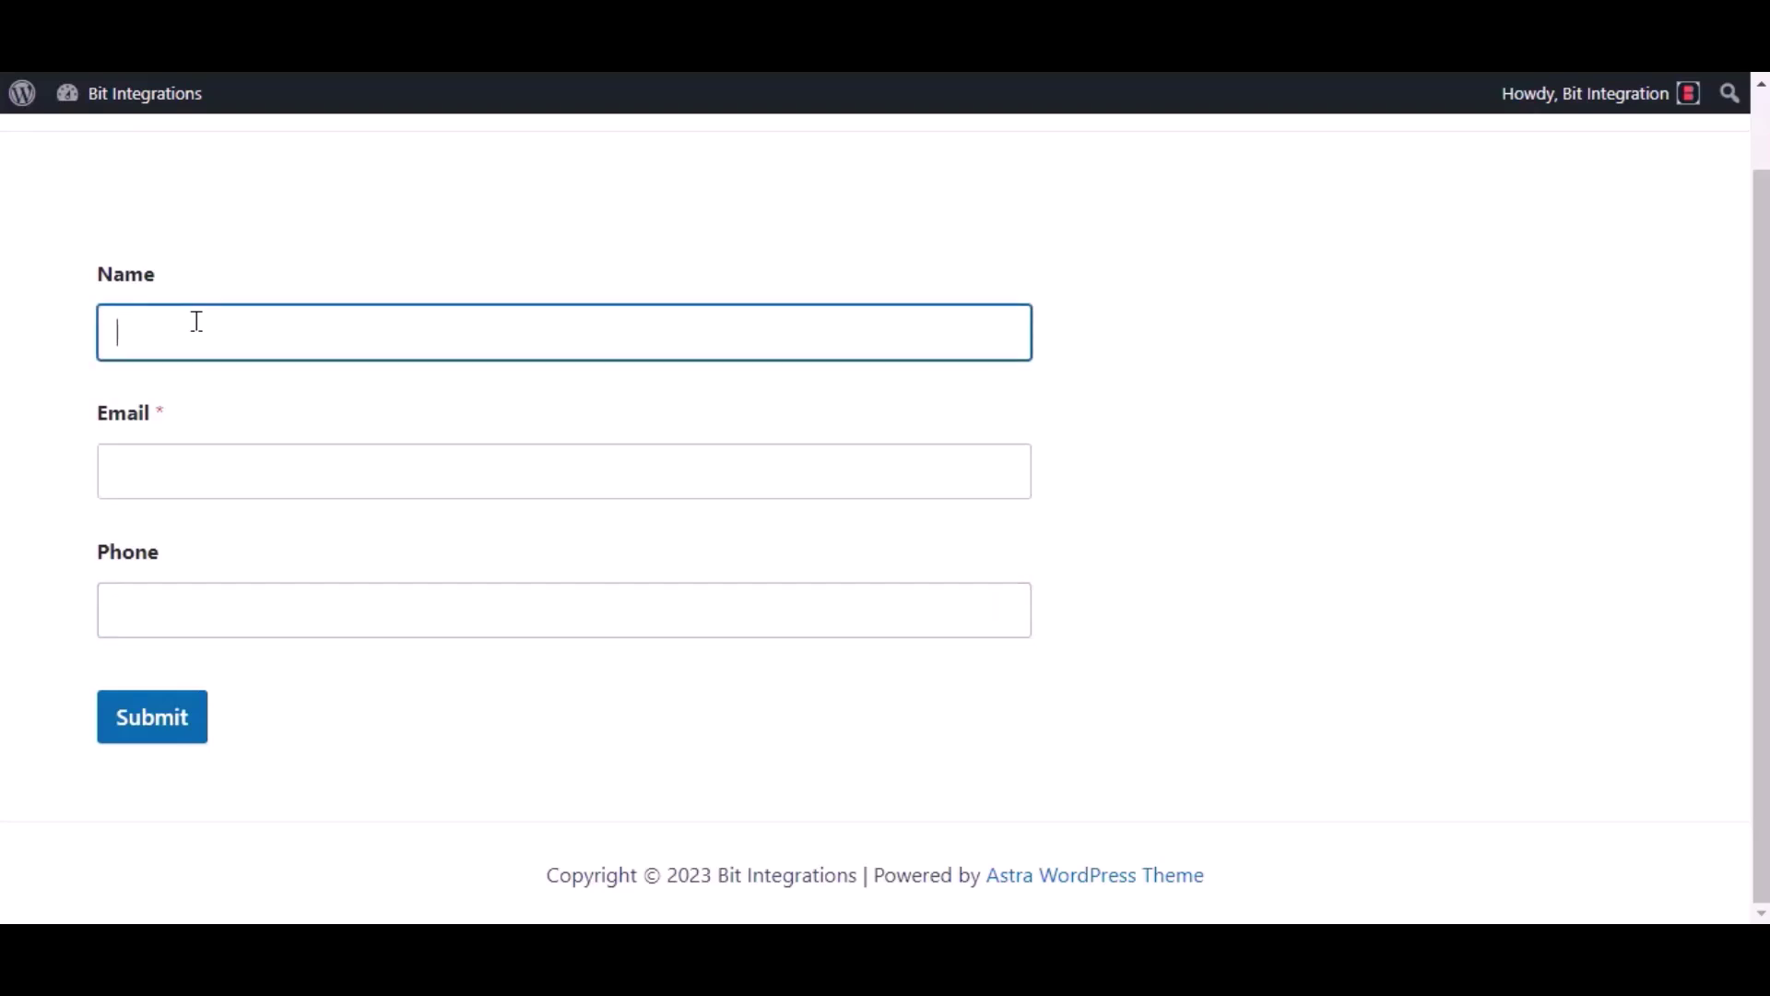
pyautogui.write('Bit Integra')
pyautogui.write('tions')
pyautogui.click(169, 459)
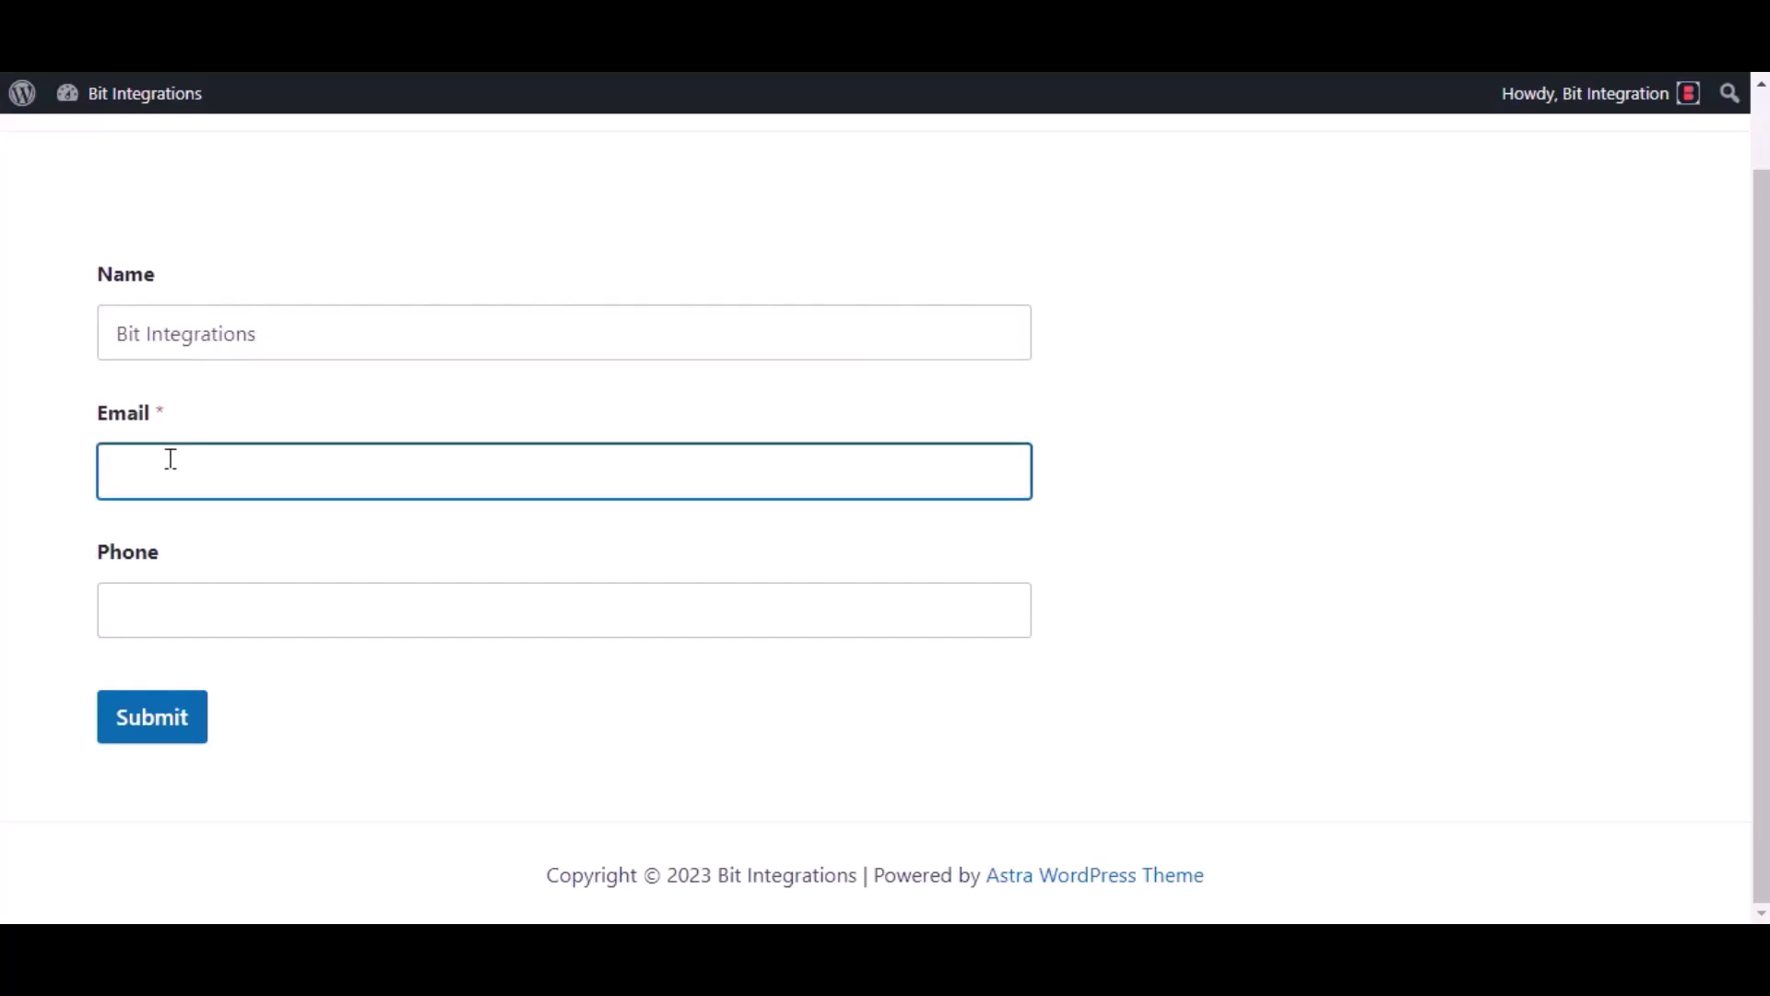
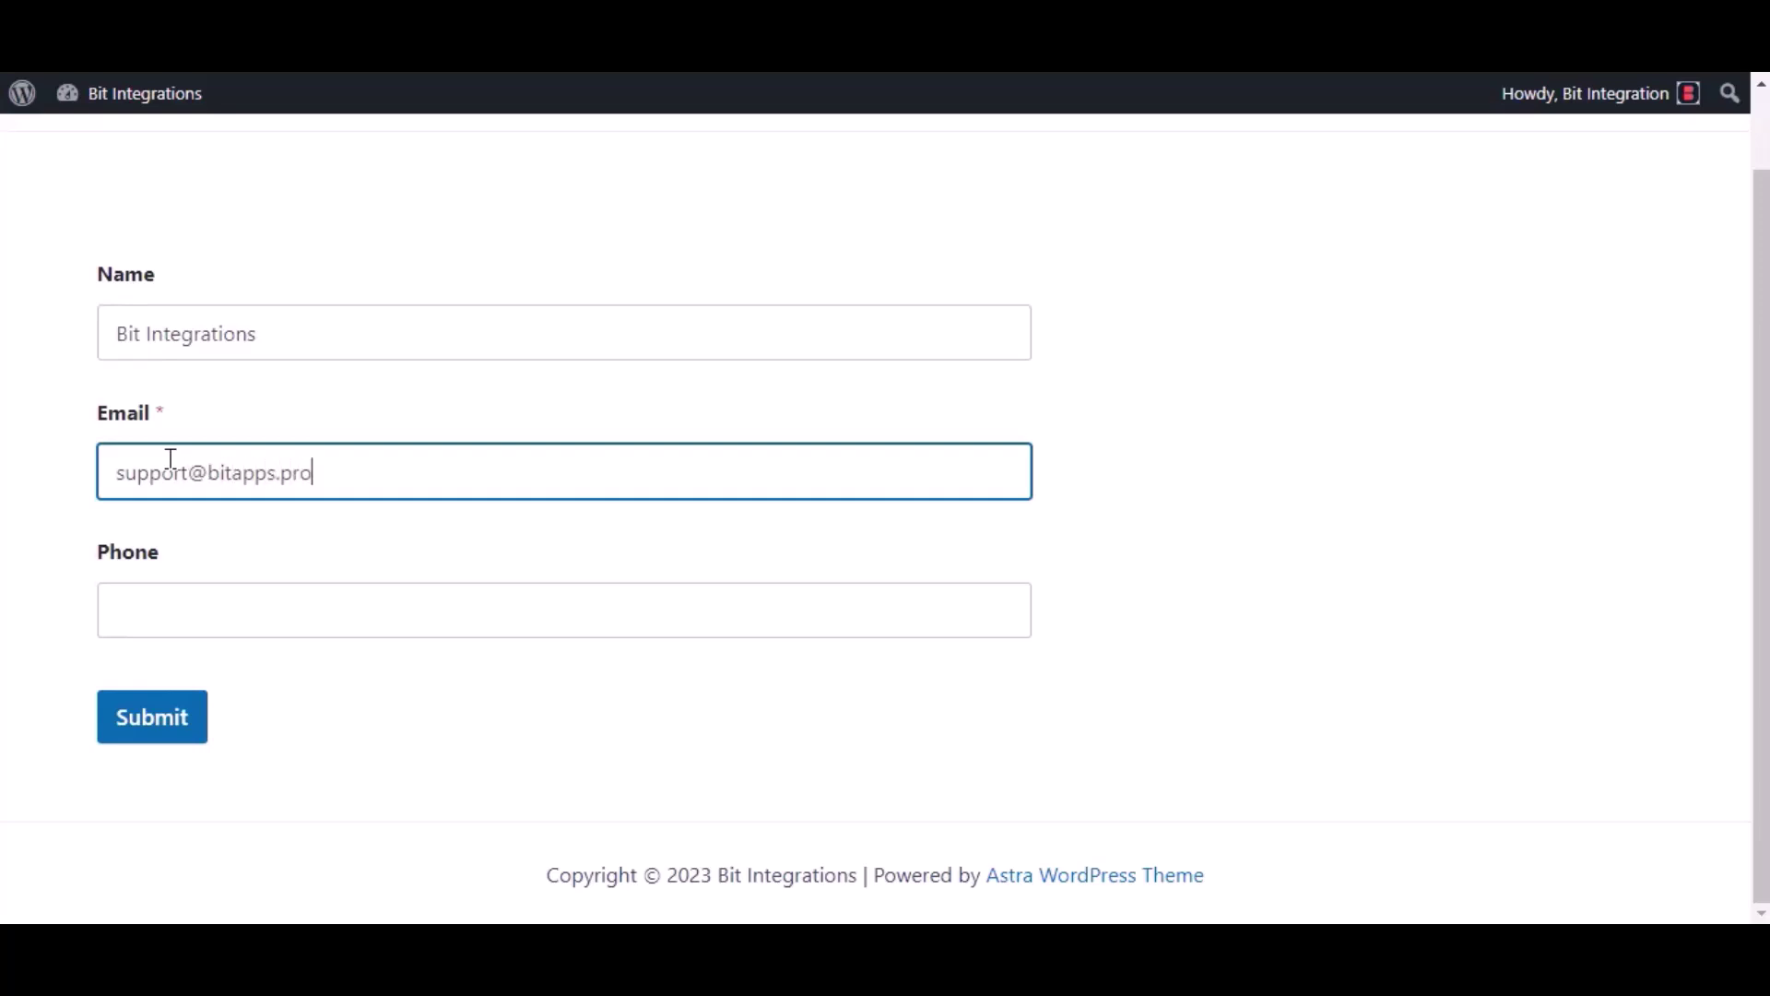
pyautogui.click(213, 609)
pyautogui.write('444555666')
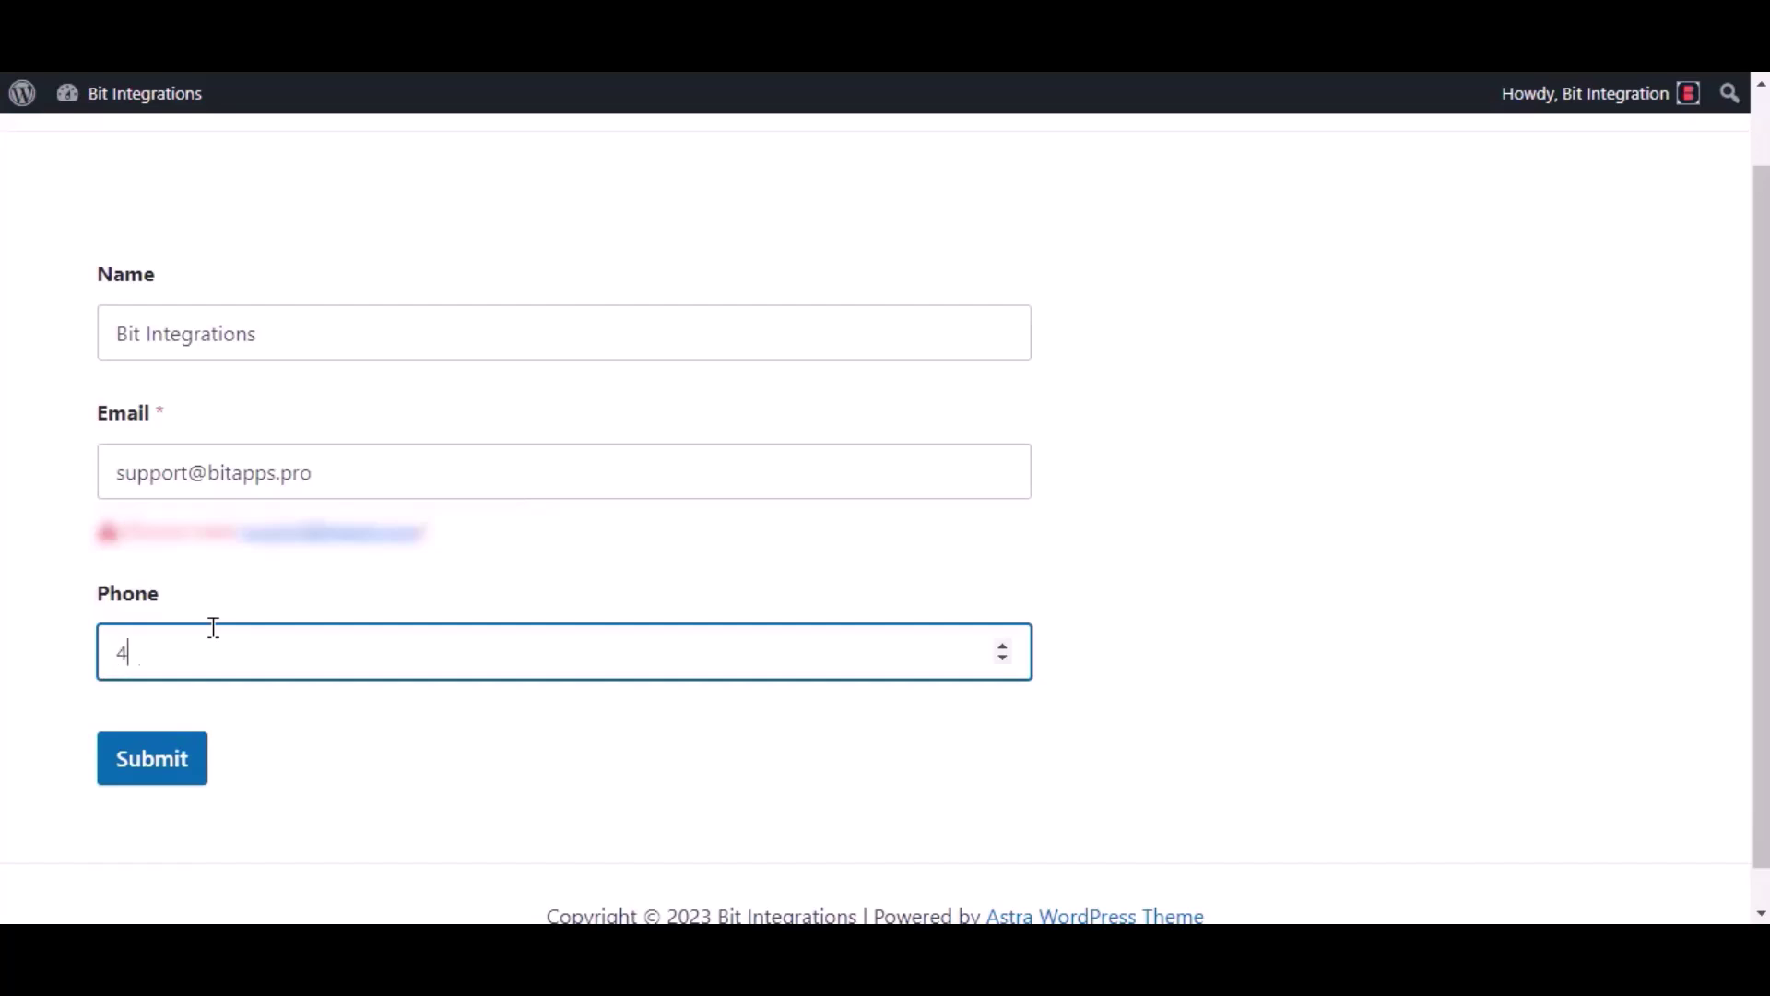
pyautogui.click(153, 758)
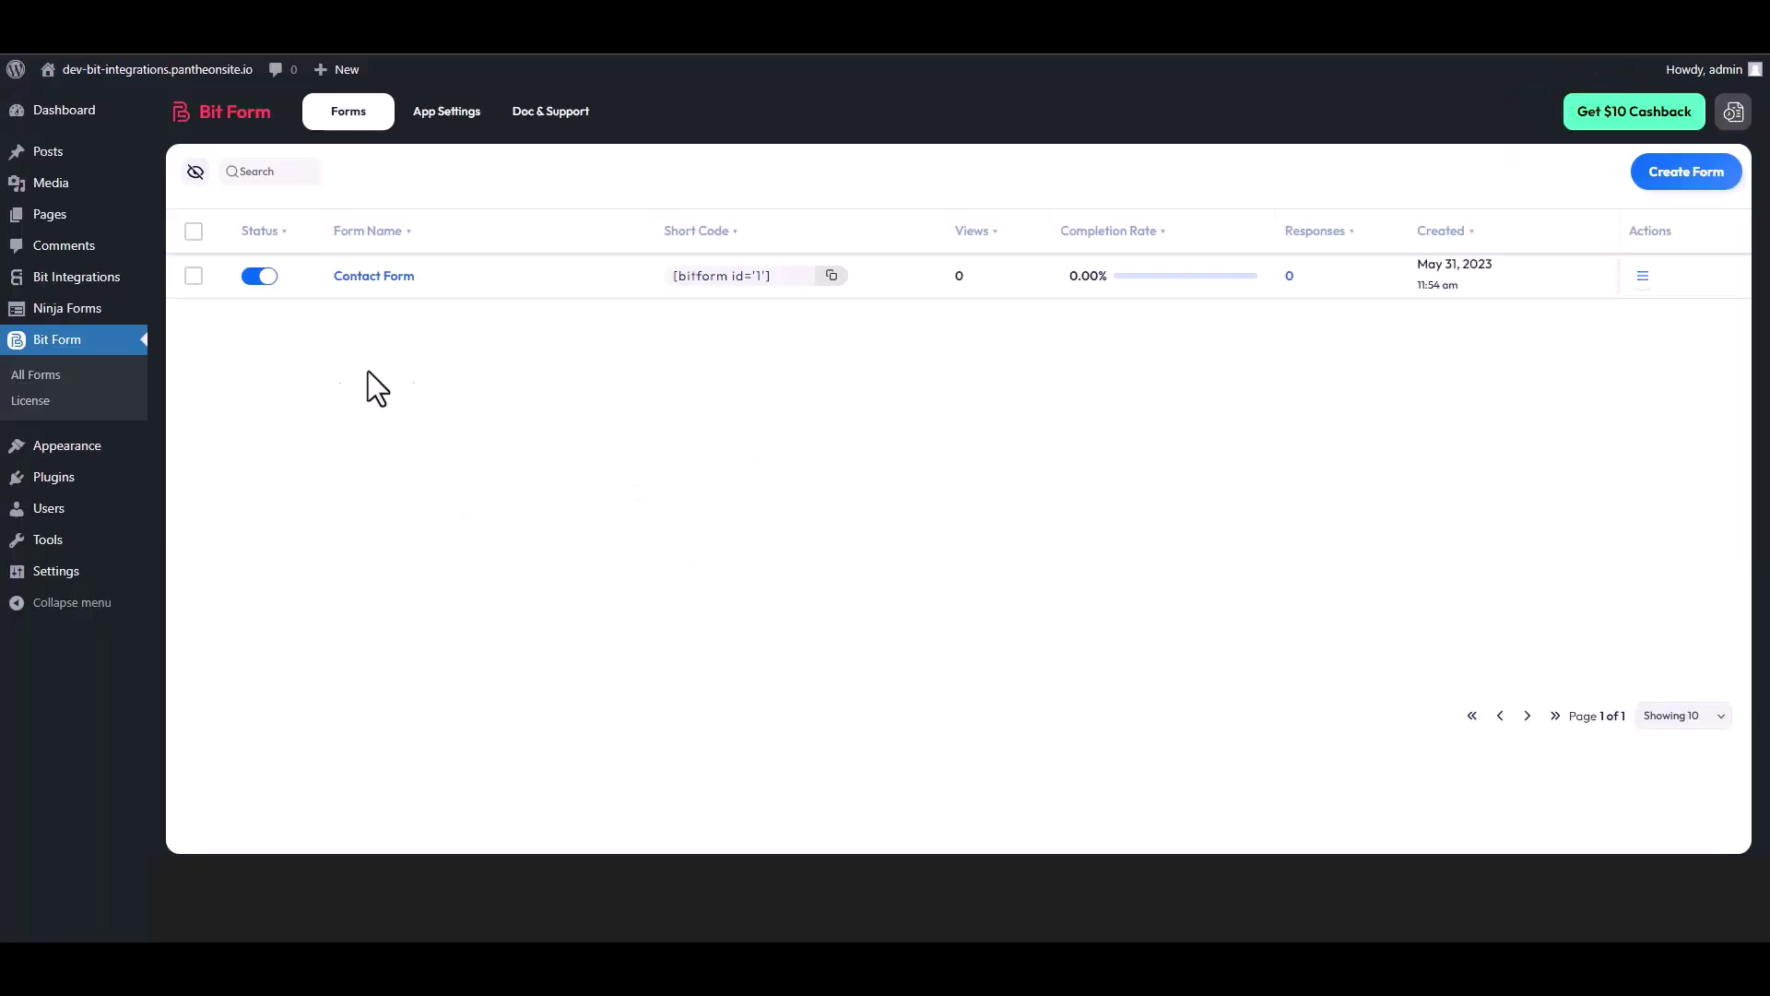
# - Choose Responses from the Contact Form's Actions menu in Bit Form
pyautogui.click(1643, 278)
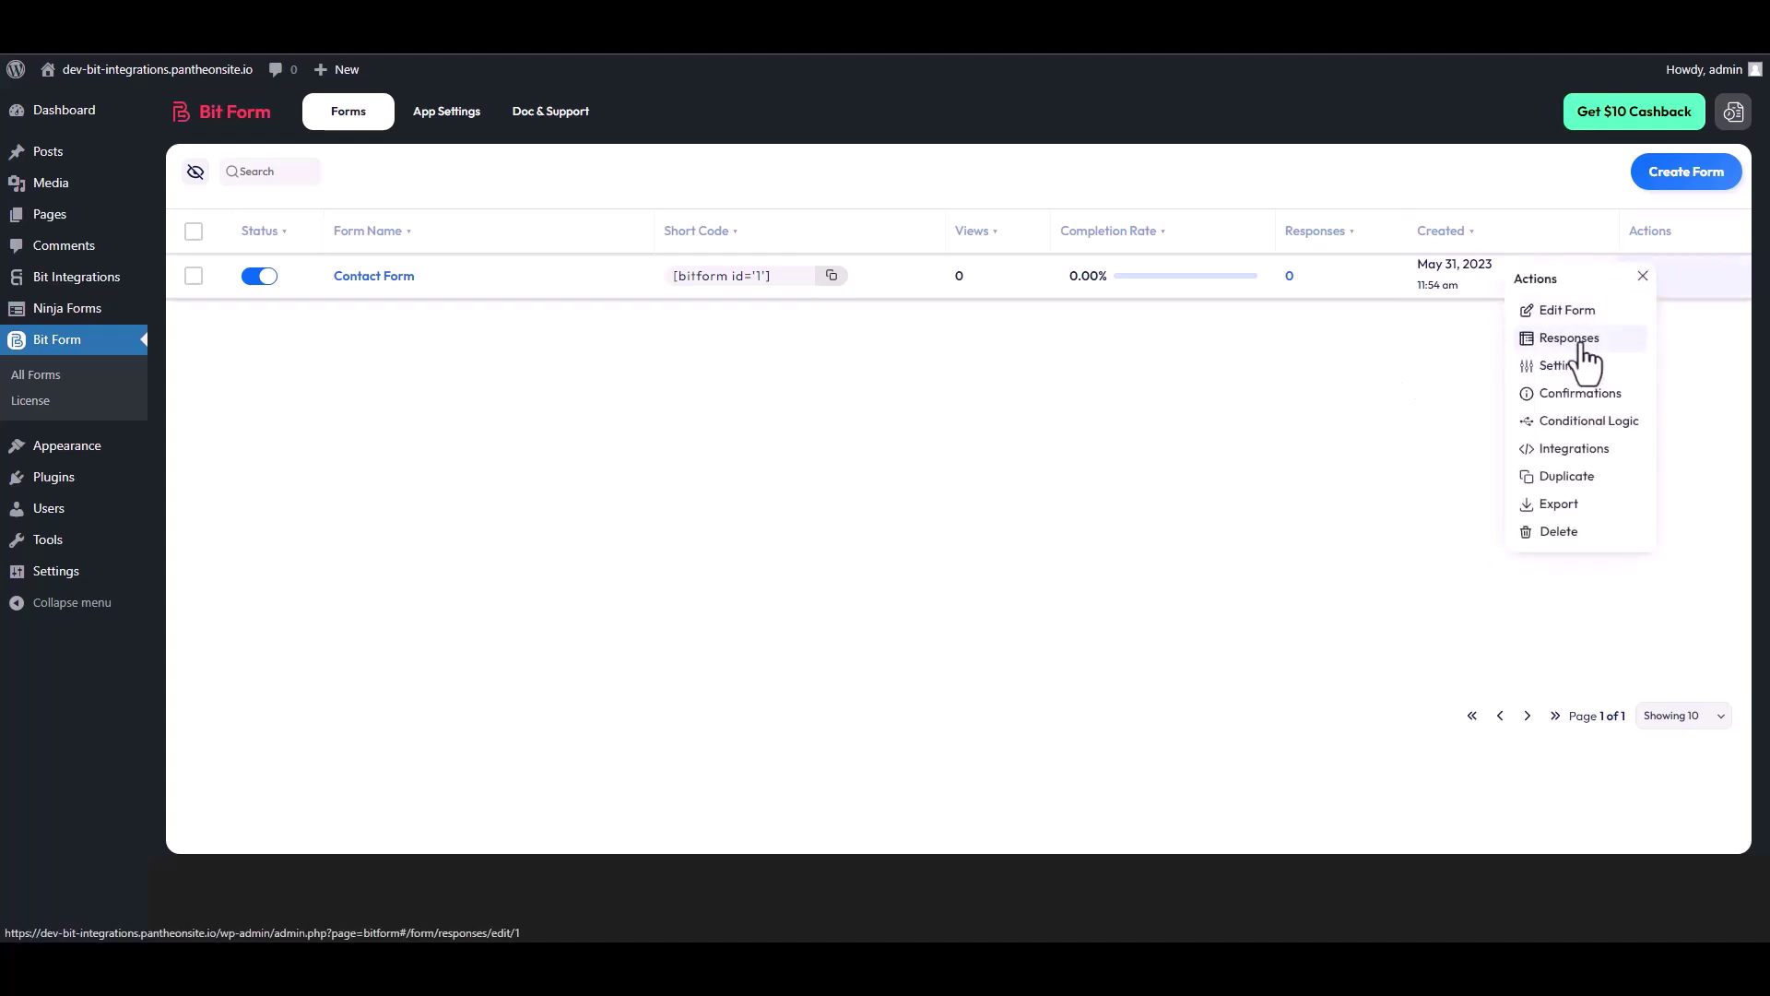
pyautogui.click(1568, 337)
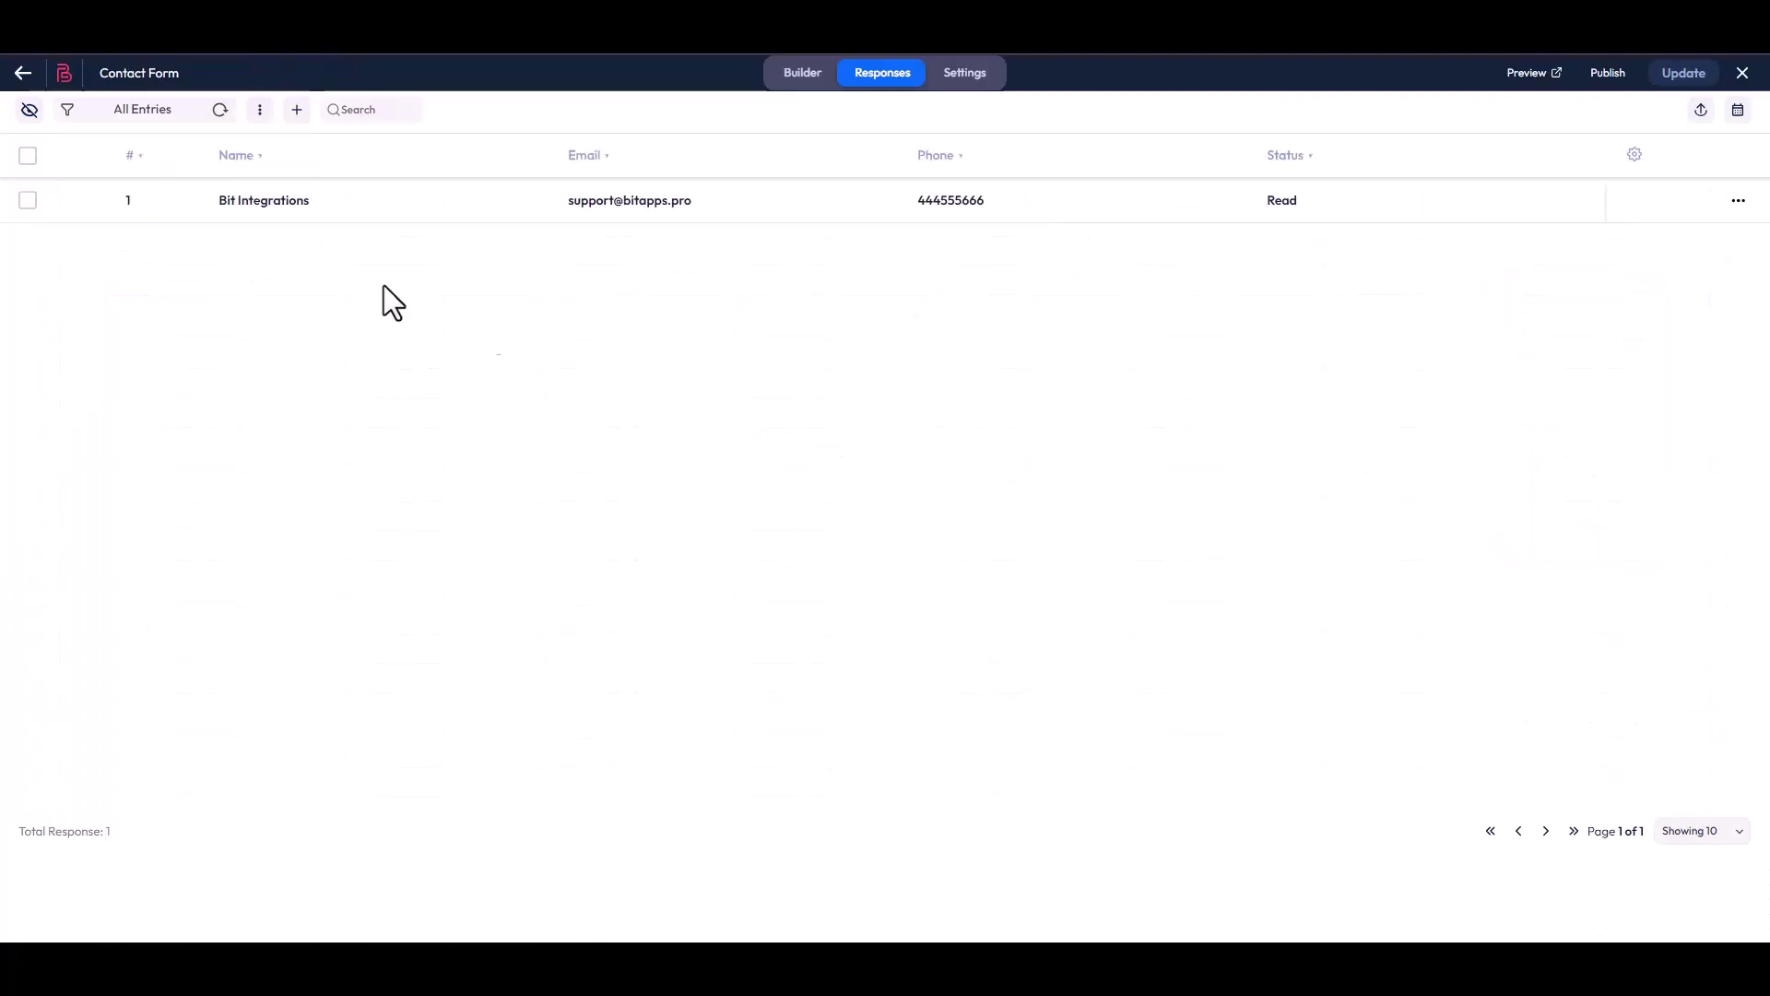